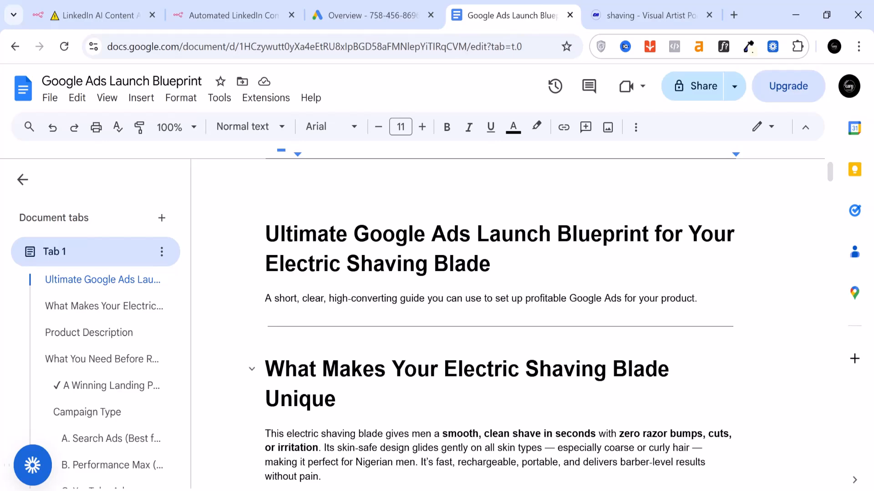
Step: Skim the Google Ads Launch Blueprint from its title down to the ad extensions and back to the product description
scroll(500, 318, down, 7)
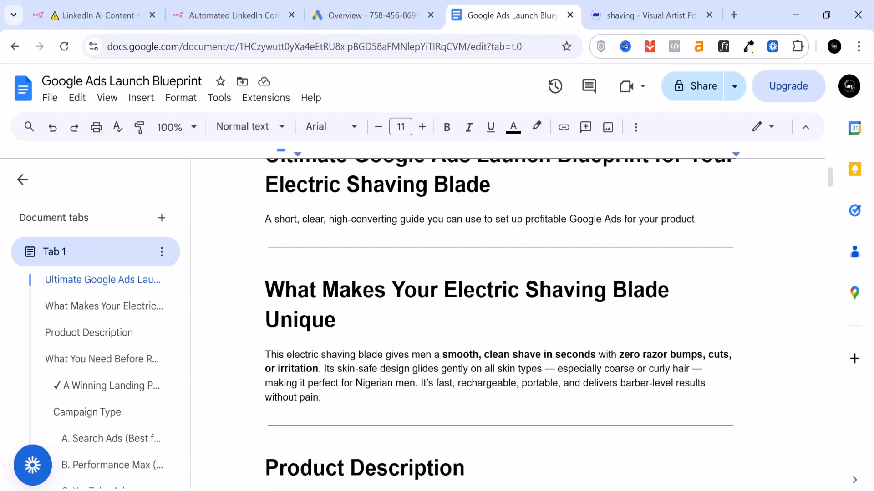
scroll(500, 319, down, 2)
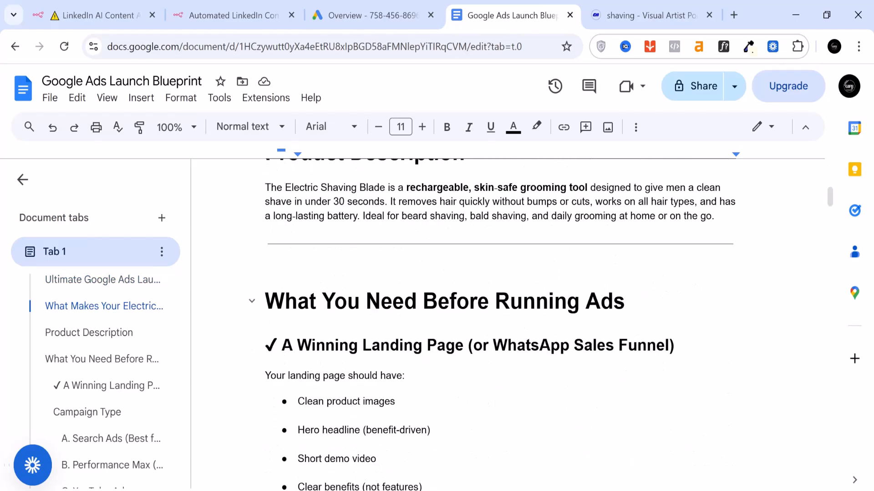
scroll(501, 318, down, 8)
scroll(501, 319, down, 15)
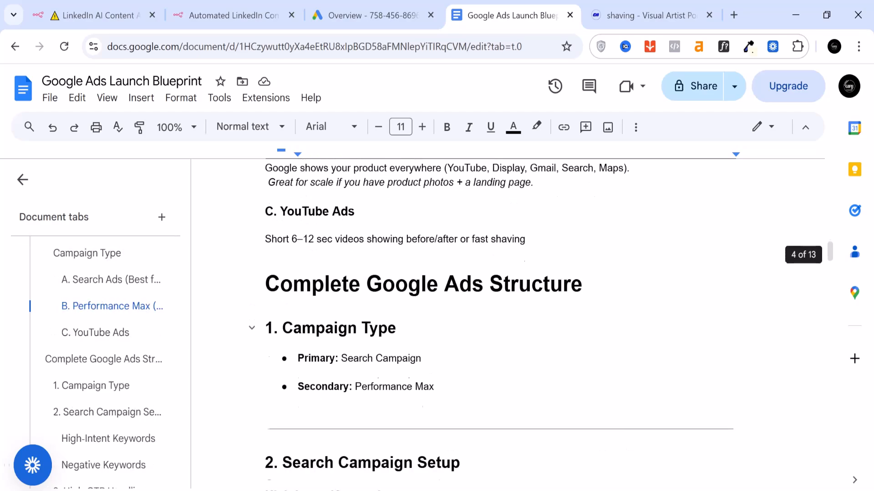
scroll(501, 319, down, 16)
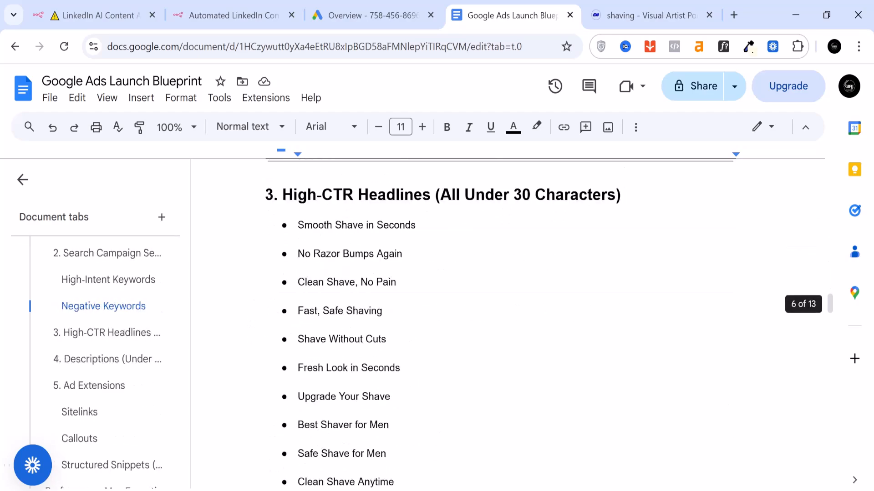
scroll(500, 318, down, 14)
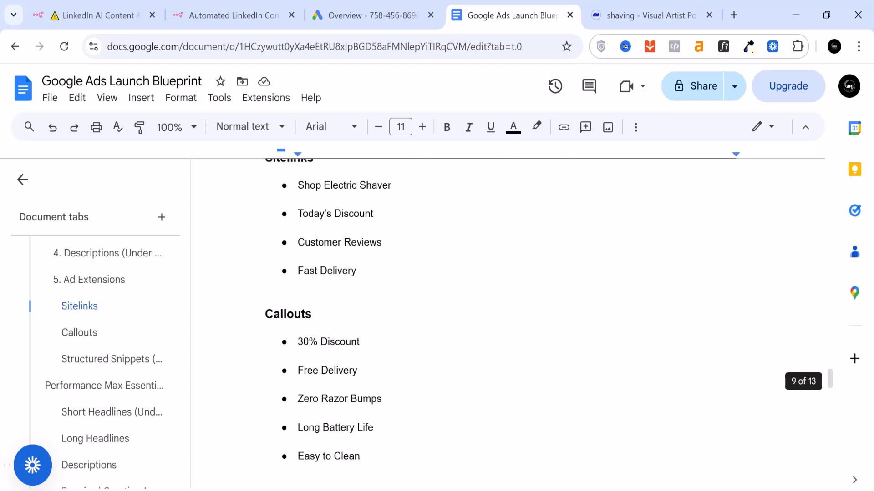
scroll(500, 319, up, 8)
scroll(501, 319, up, 20)
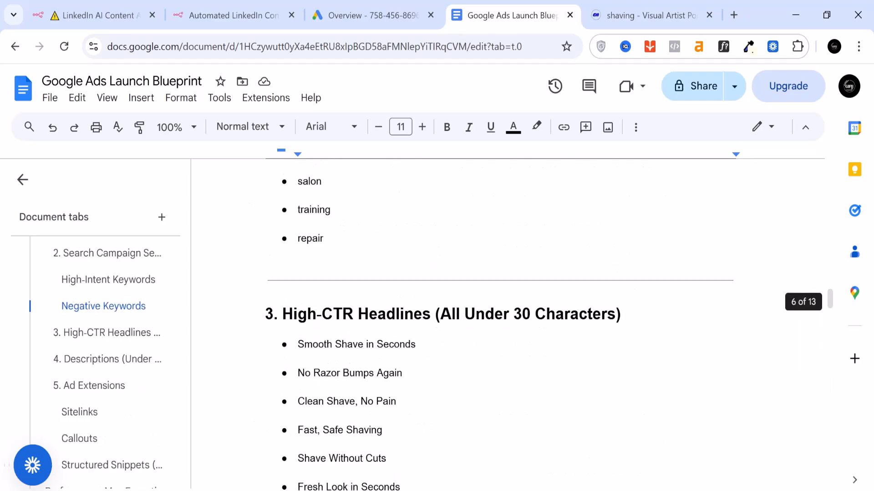
scroll(500, 318, up, 12)
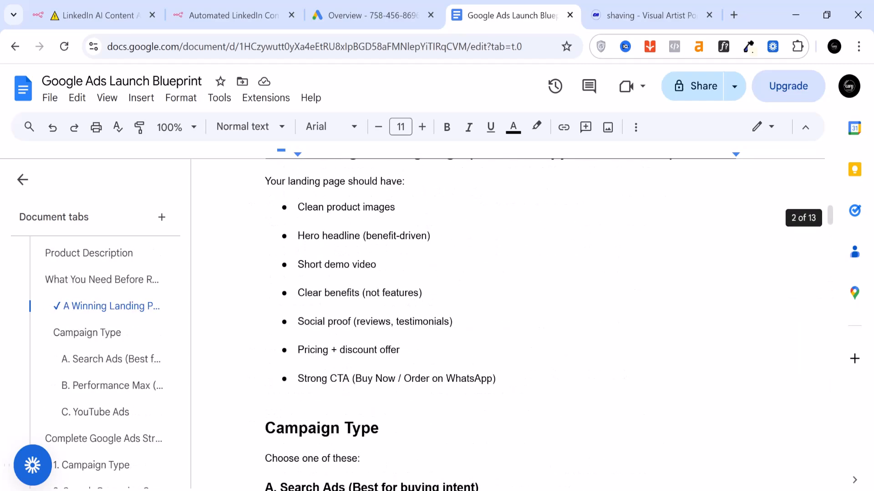
scroll(500, 318, up, 10)
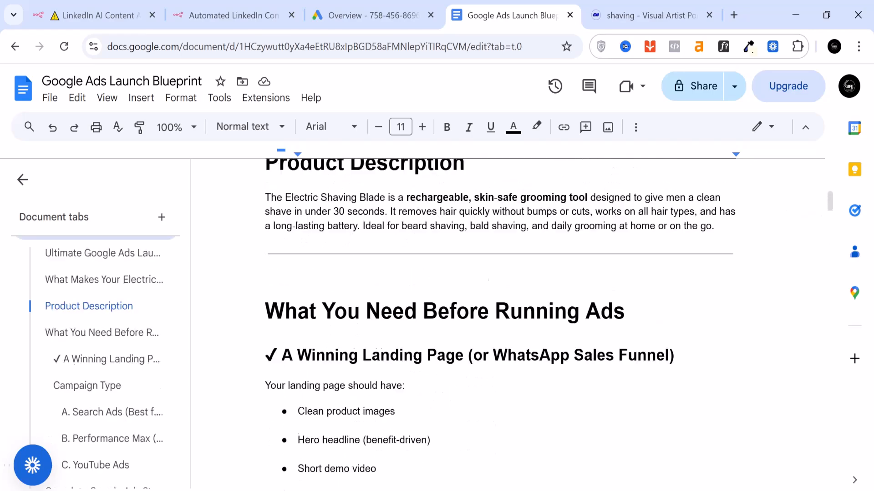
Step: Highlight "Electric Shaving Blade" in the blueprint's main title
scroll(501, 318, up, 2)
drag(265, 191, 492, 192)
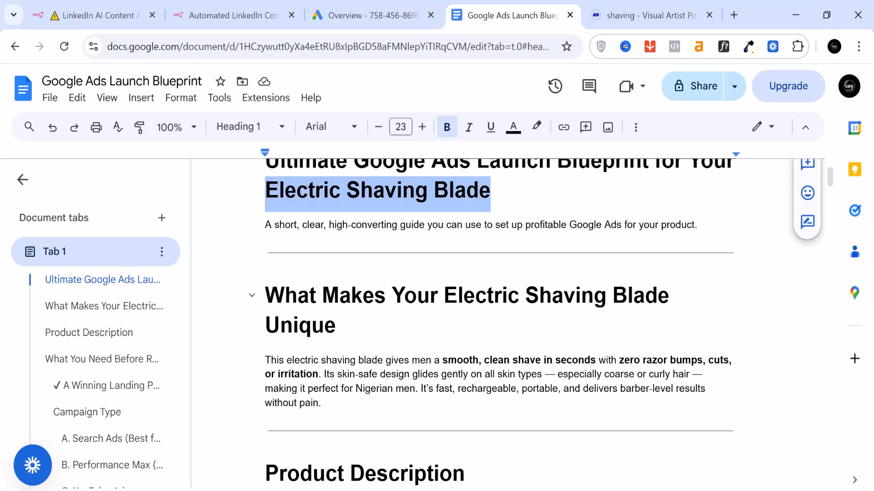
scroll(541, 322, up, 2)
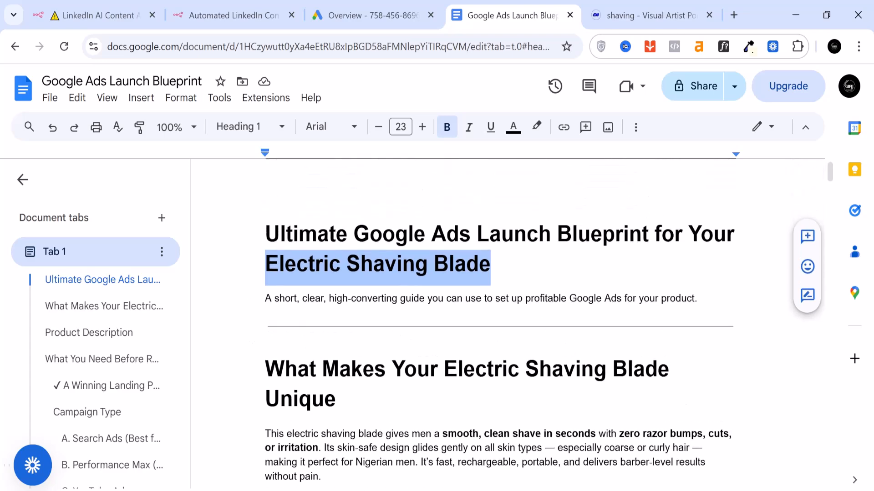
Step: Read the blueprint's product uniqueness, product description and landing page requirement sections
scroll(501, 319, down, 2)
scroll(536, 324, down, 2)
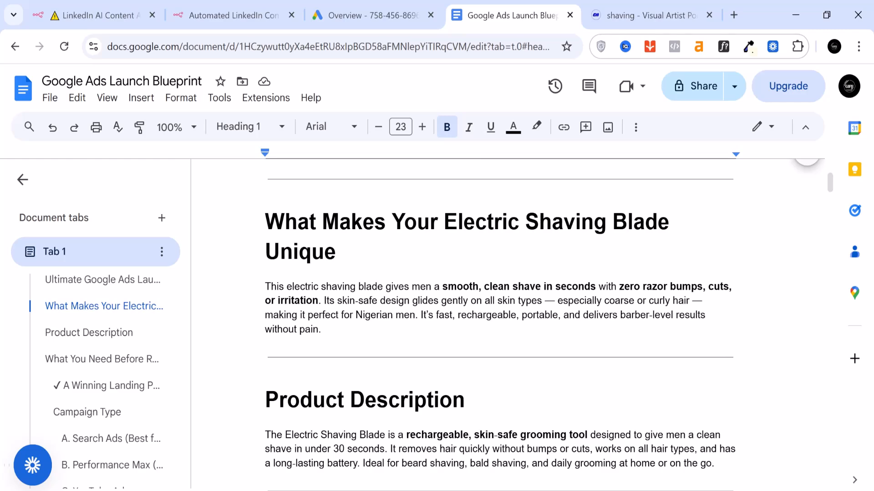
scroll(500, 319, down, 4)
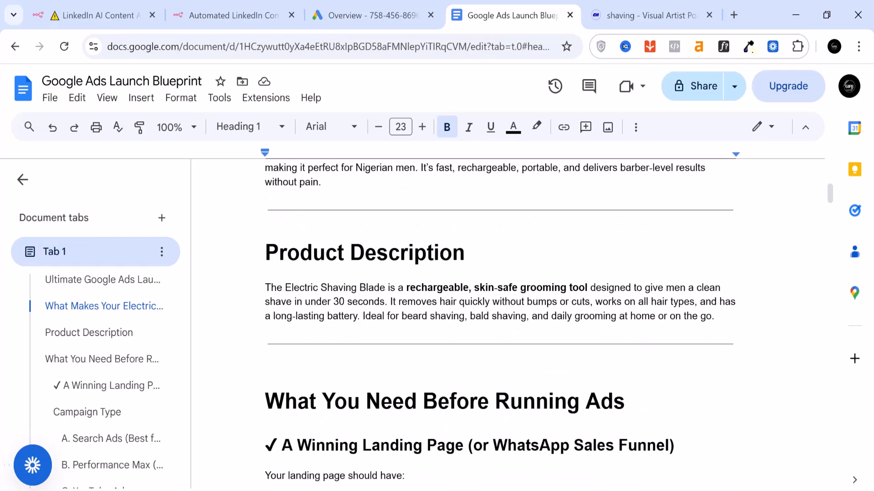
scroll(500, 325, down, 1)
scroll(501, 326, up, 3)
scroll(500, 325, down, 1)
scroll(501, 326, up, 4)
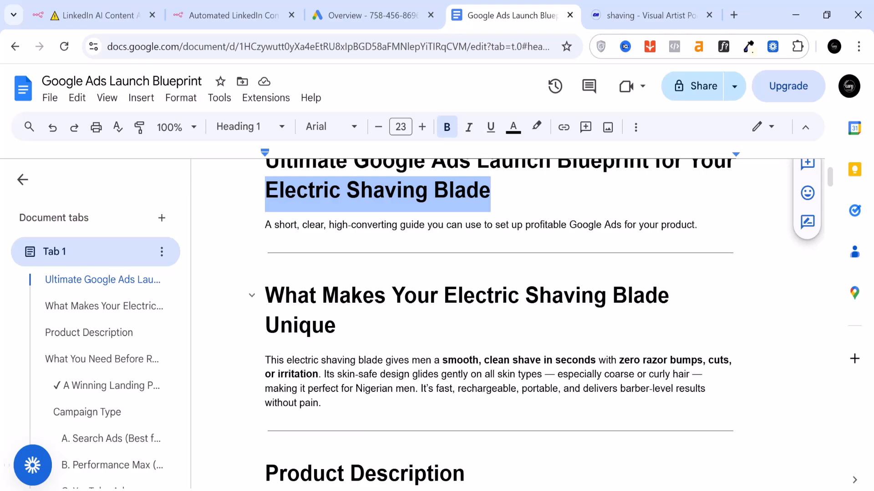
scroll(501, 325, down, 7)
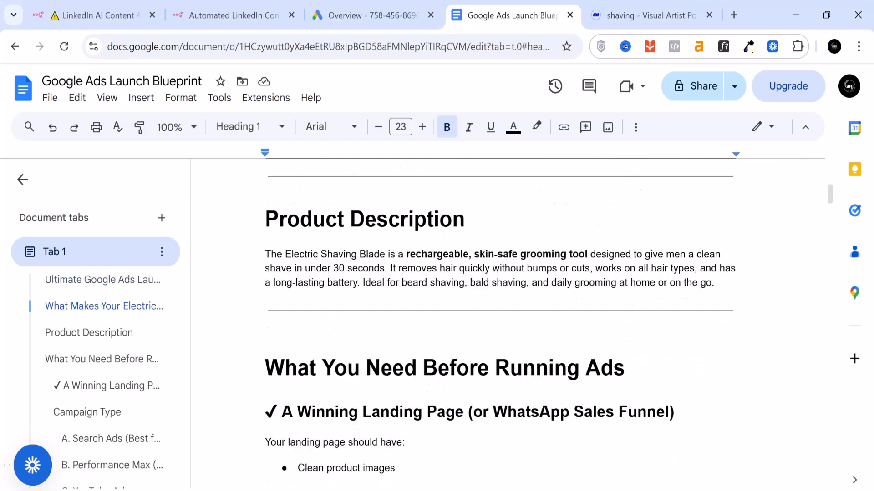
scroll(501, 326, down, 3)
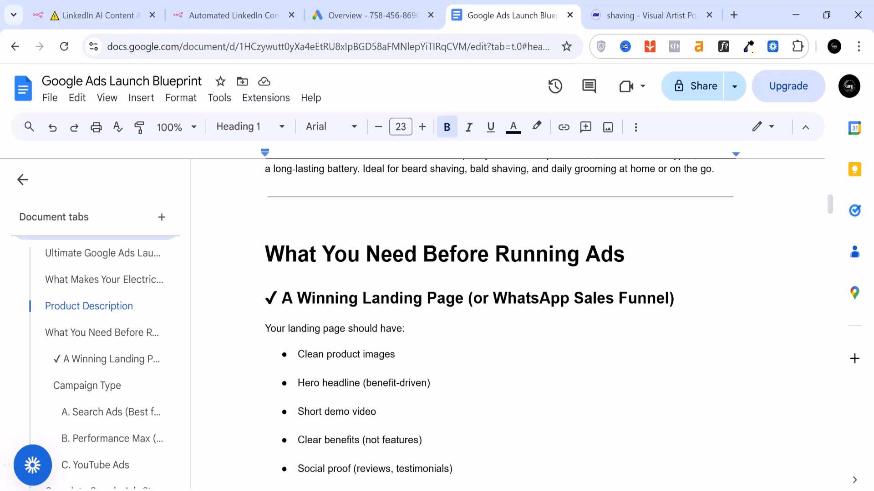
scroll(500, 326, down, 2)
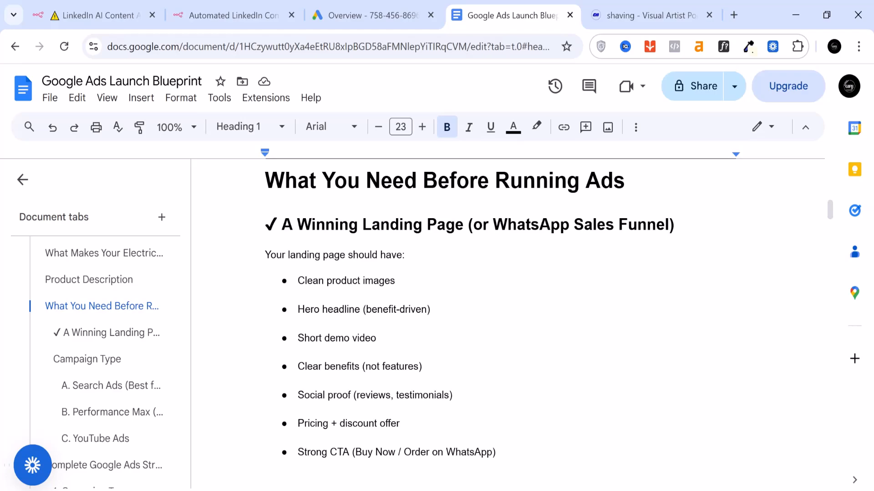
Step: Switch to the shaving landing page and review it from the hero headline down to the final order call-to-action and back
click(626, 18)
scroll(459, 357, down, 3)
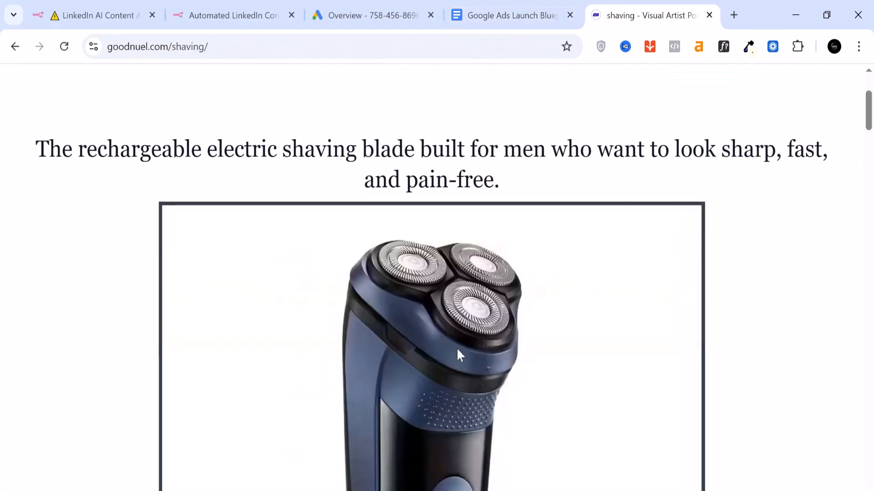
scroll(458, 348, up, 3)
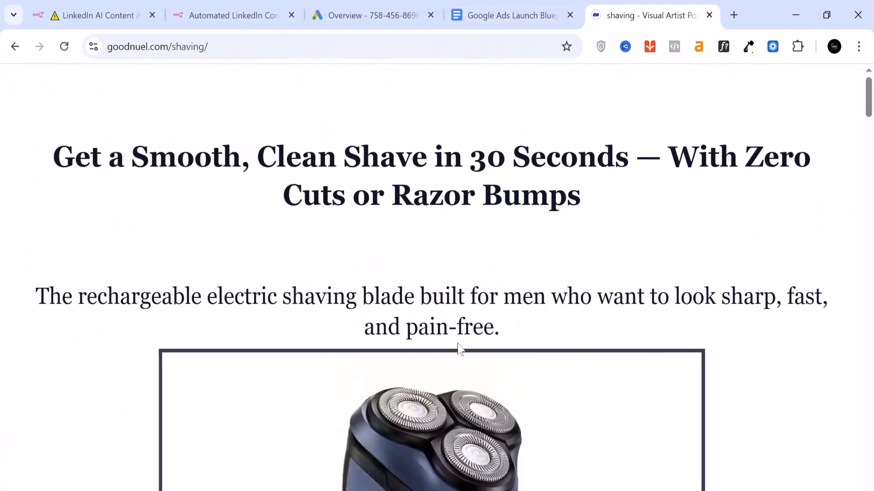
scroll(458, 344, down, 10)
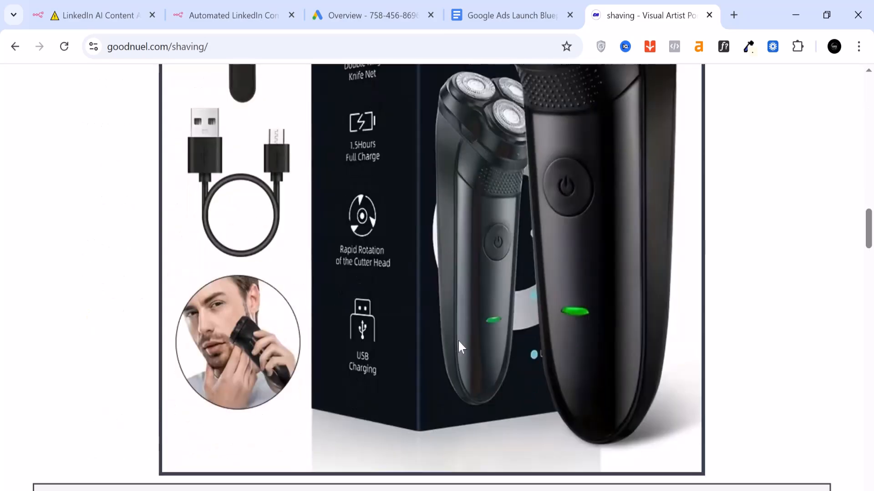
scroll(458, 339, down, 12)
scroll(459, 345, down, 5)
scroll(390, 331, down, 3)
scroll(394, 334, down, 15)
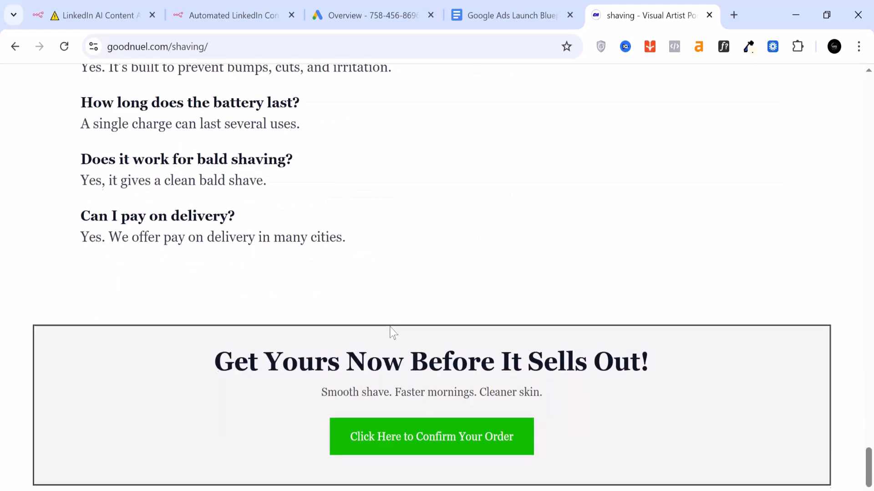
scroll(408, 400, up, 10)
scroll(410, 397, up, 15)
scroll(406, 391, up, 15)
scroll(439, 288, up, 6)
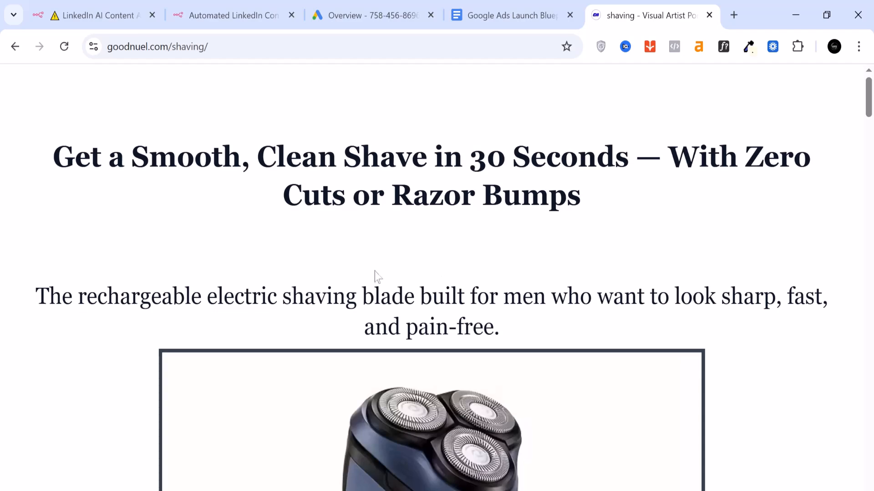
Step: Return to the blueprint and highlight the landing page checklist from "Clean product images" to "Strong CTA (Buy Now / Order on WhatsApp)"
click(508, 23)
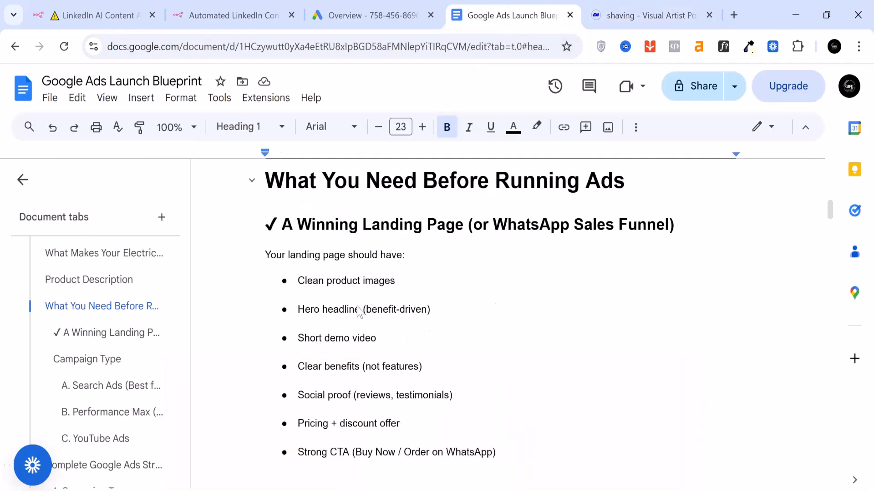
scroll(323, 323, down, 2)
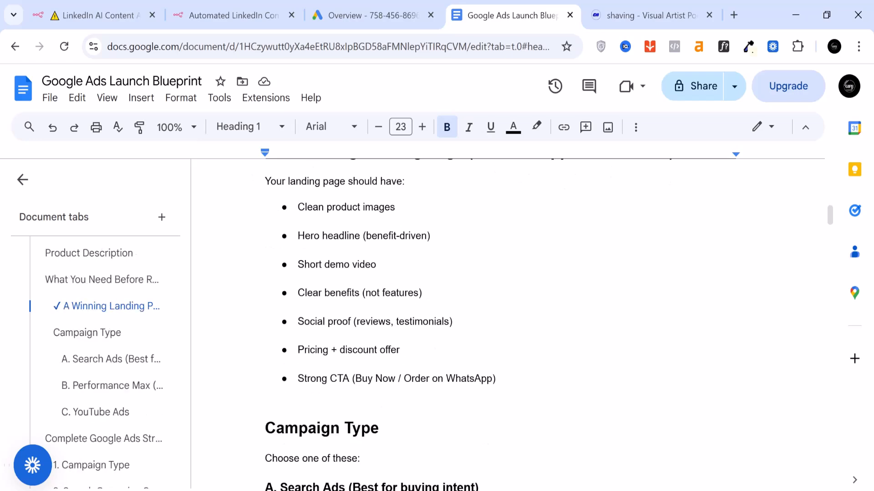
drag(297, 207, 495, 379)
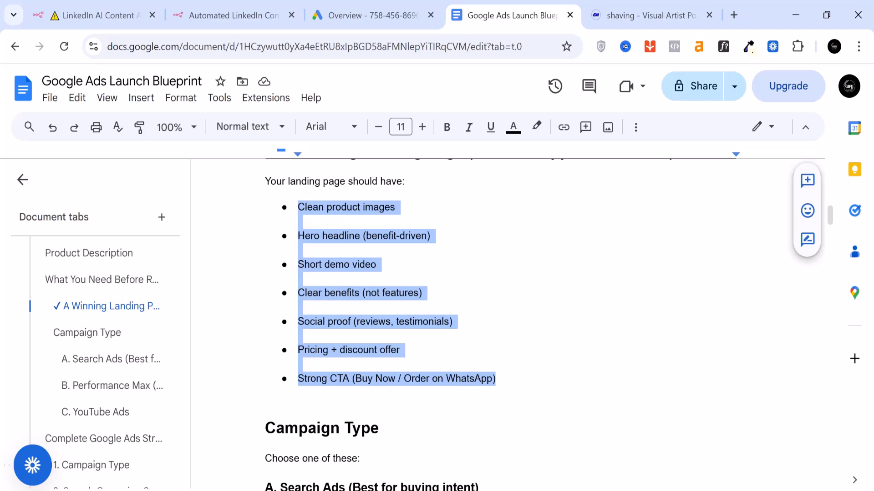
Step: Highlight the Campaign Type and Search Ads headings in turn, and read through the Search, Performance Max and YouTube options
scroll(500, 318, down, 3)
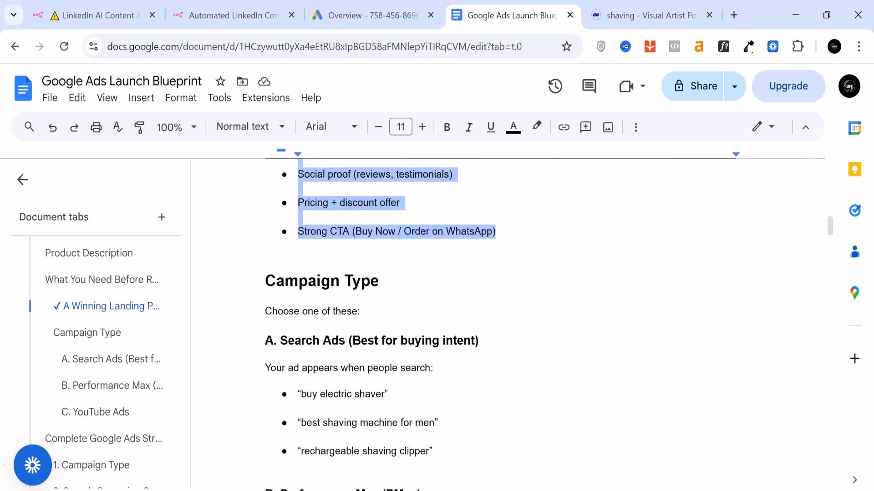
scroll(500, 318, down, 2)
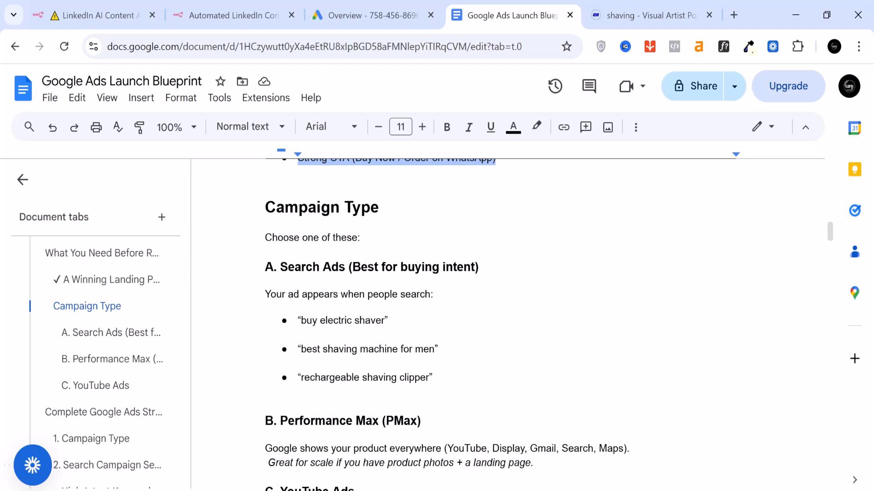
drag(380, 207, 265, 208)
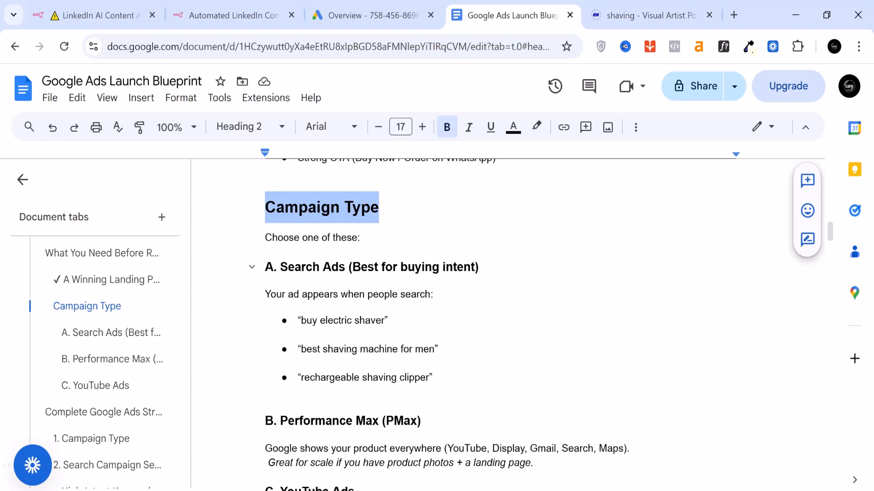
drag(280, 268, 475, 267)
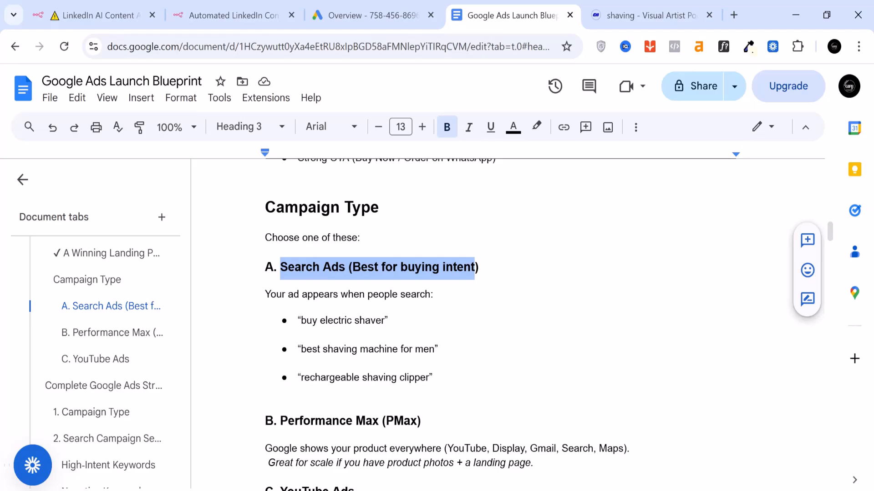
scroll(455, 319, down, 2)
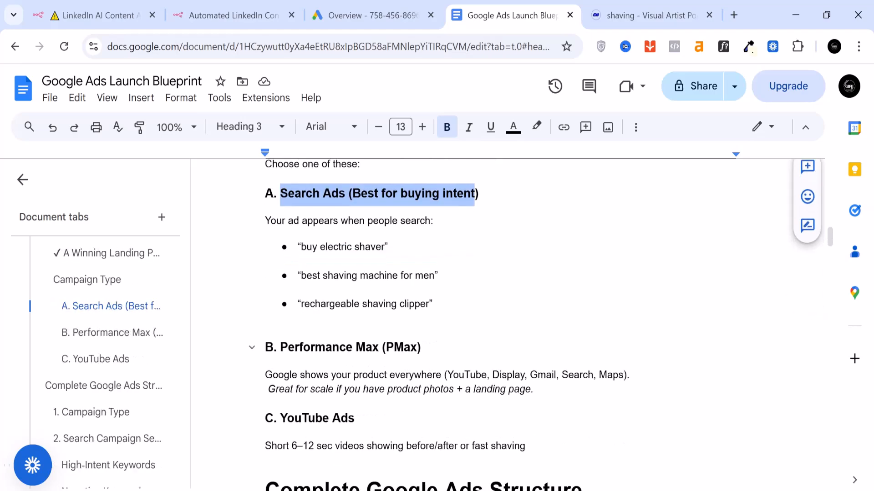
scroll(455, 319, down, 2)
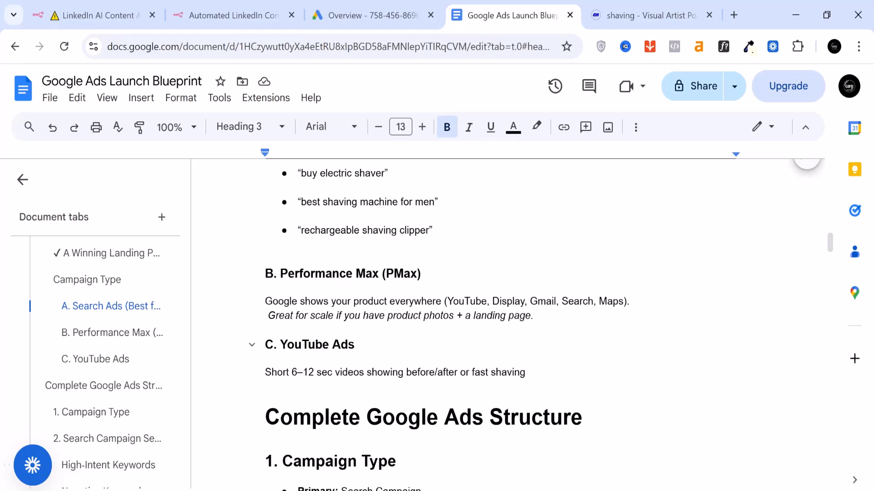
Step: Read the Complete Google Ads Structure section, covering the campaign types, high-intent keywords and negative keywords
scroll(455, 318, down, 3)
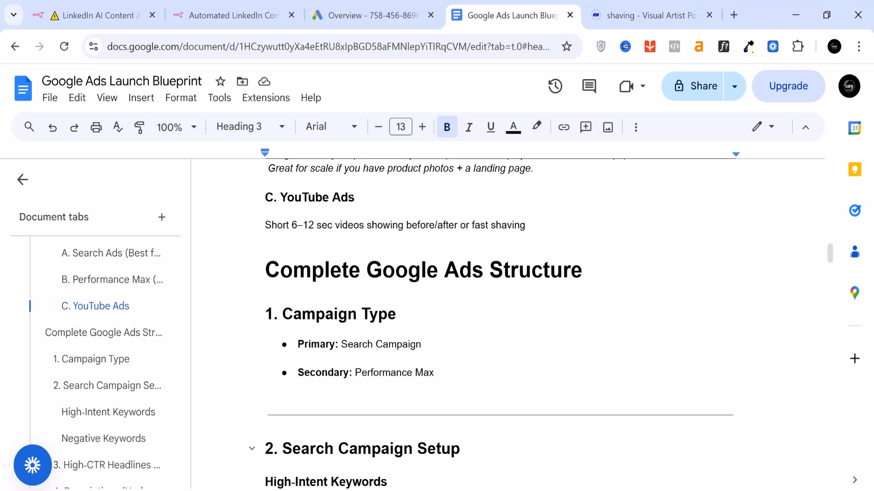
scroll(498, 324, down, 3)
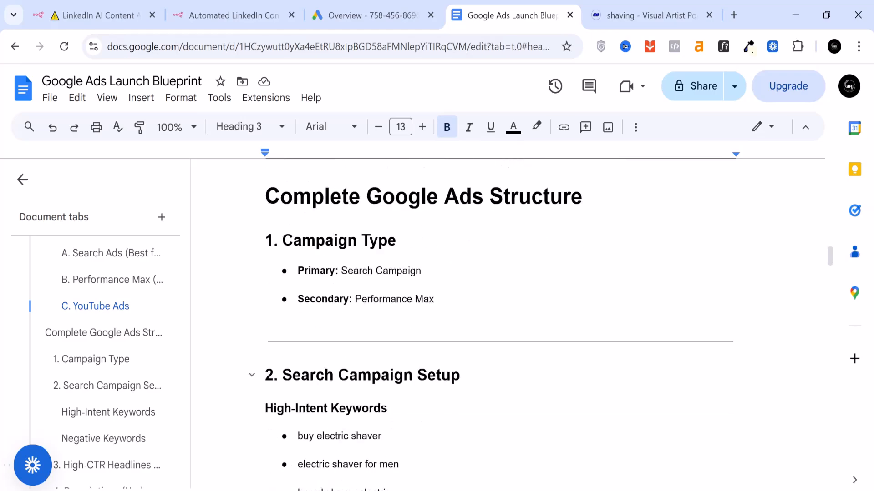
scroll(498, 324, down, 2)
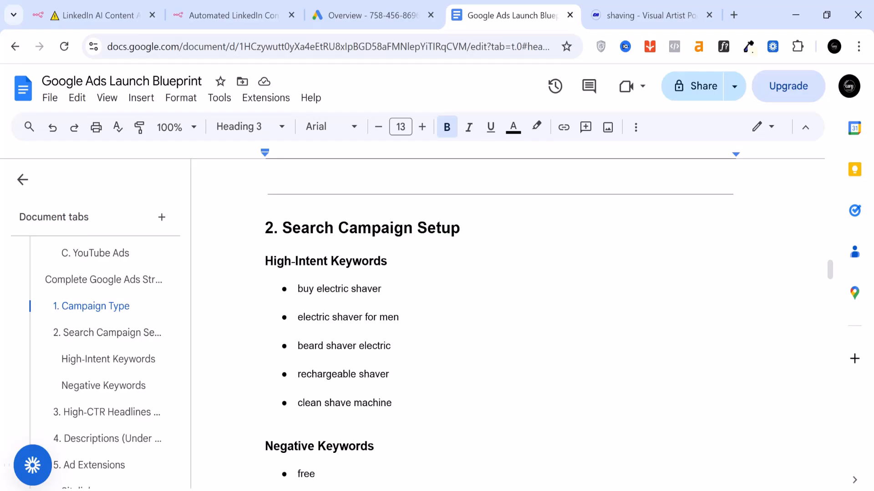
scroll(498, 318, down, 3)
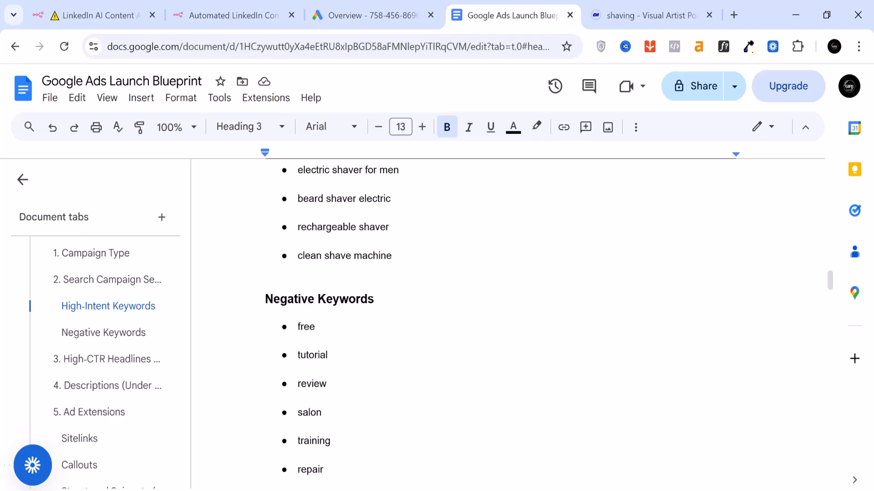
scroll(498, 323, down, 1)
scroll(498, 323, up, 1)
scroll(499, 323, down, 2)
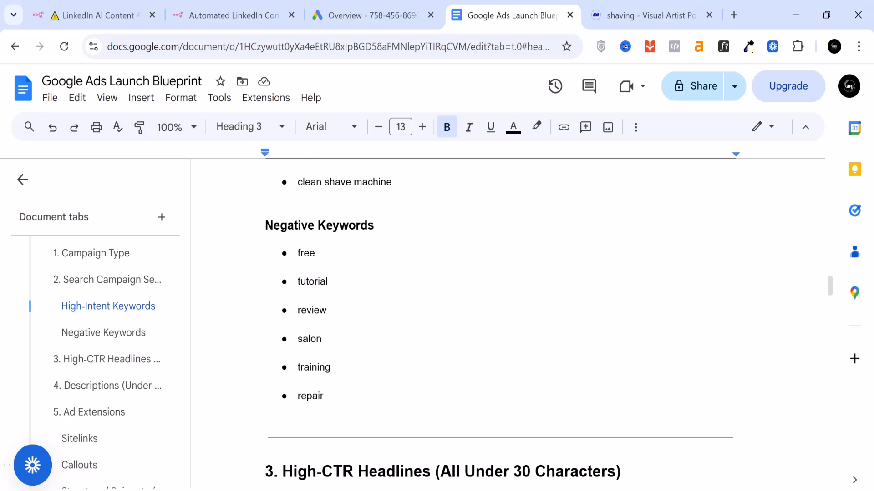
Step: Read the High-CTR Headlines section of the blueprint, from "Smooth Shave in Seconds" down to "Skin-Safe Shaver"
scroll(498, 323, down, 3)
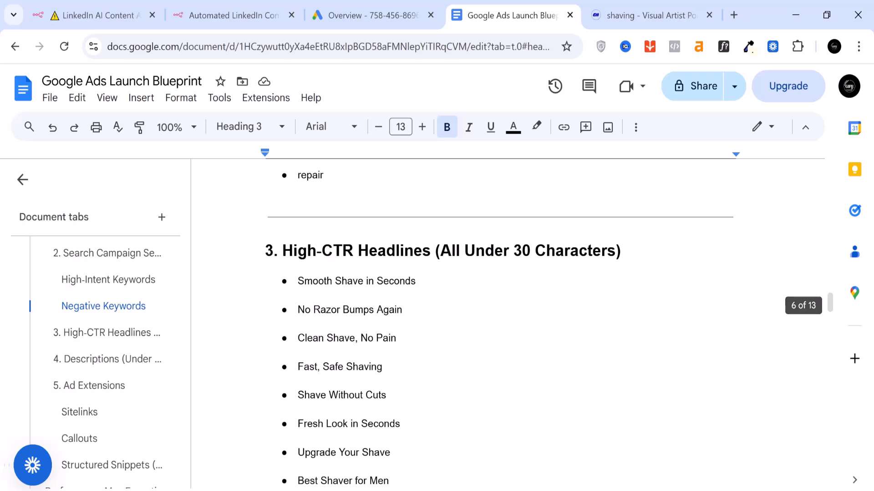
scroll(499, 273, down, 1)
scroll(499, 273, up, 1)
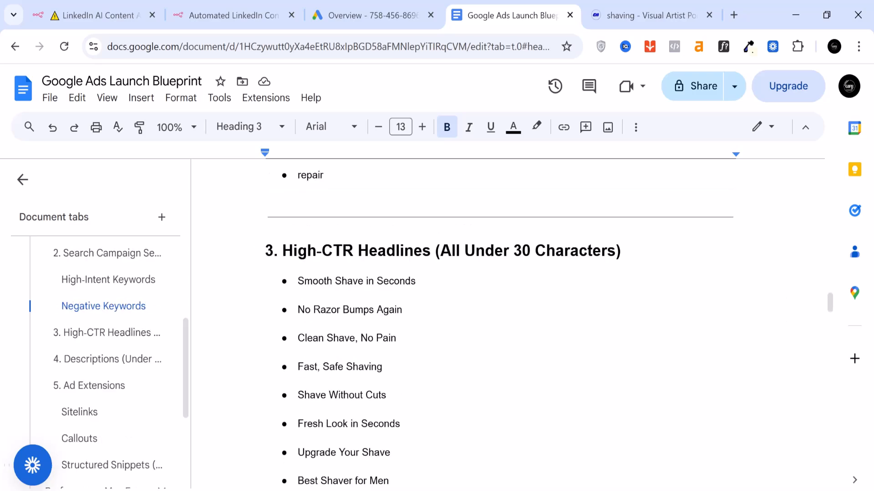
scroll(499, 319, down, 2)
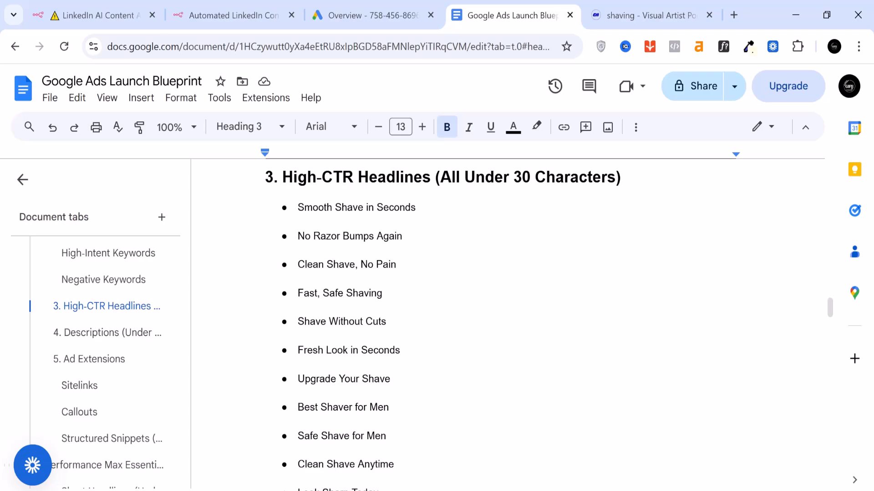
scroll(499, 318, down, 3)
scroll(499, 318, up, 3)
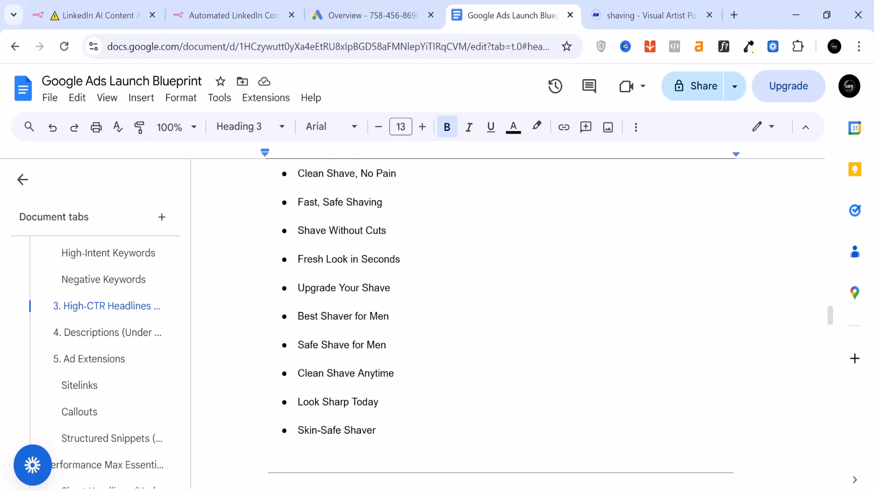
scroll(499, 318, down, 3)
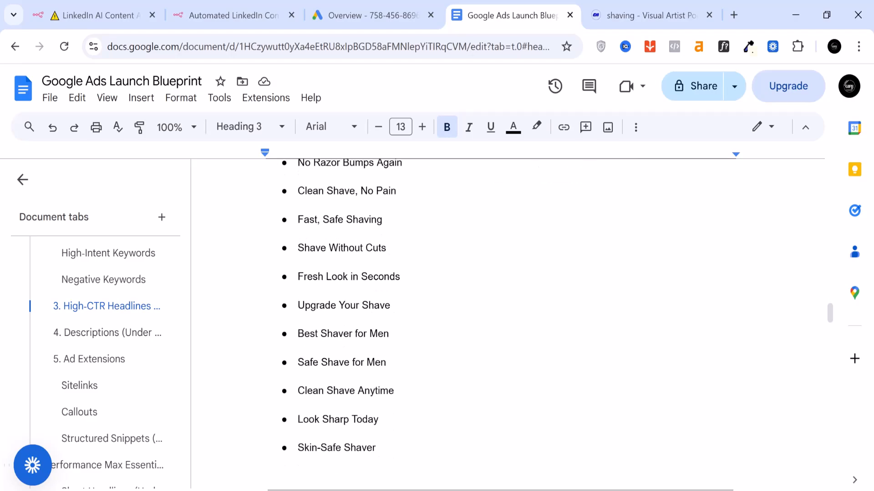
scroll(499, 318, up, 3)
scroll(499, 319, down, 2)
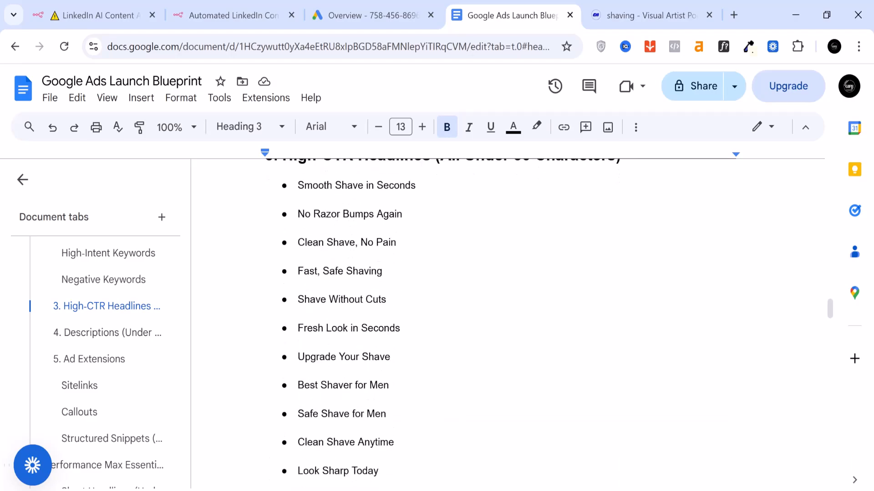
scroll(499, 318, up, 2)
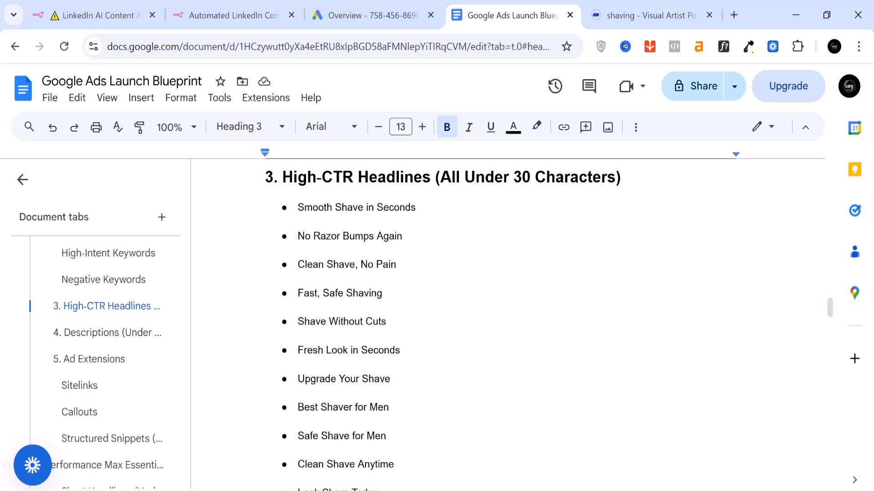
Step: Read the Descriptions (Under 90 Characters) section of the blueprint through to its last ad description
scroll(499, 319, down, 8)
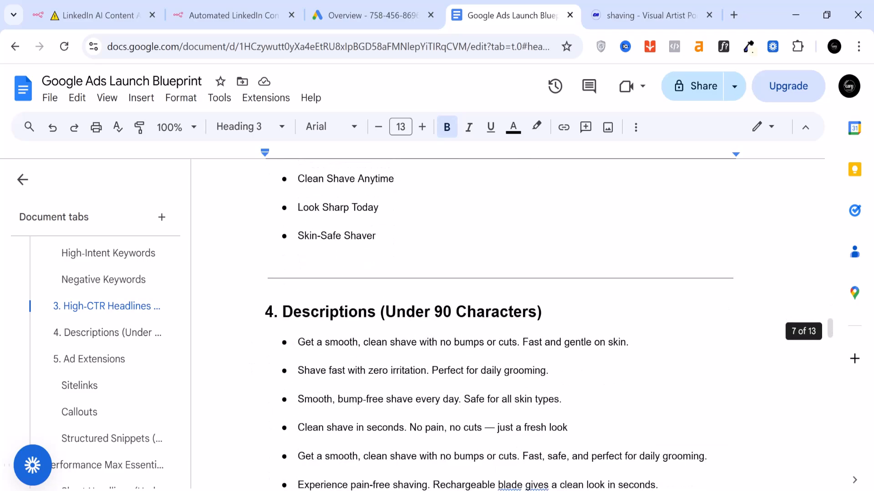
scroll(499, 319, down, 2)
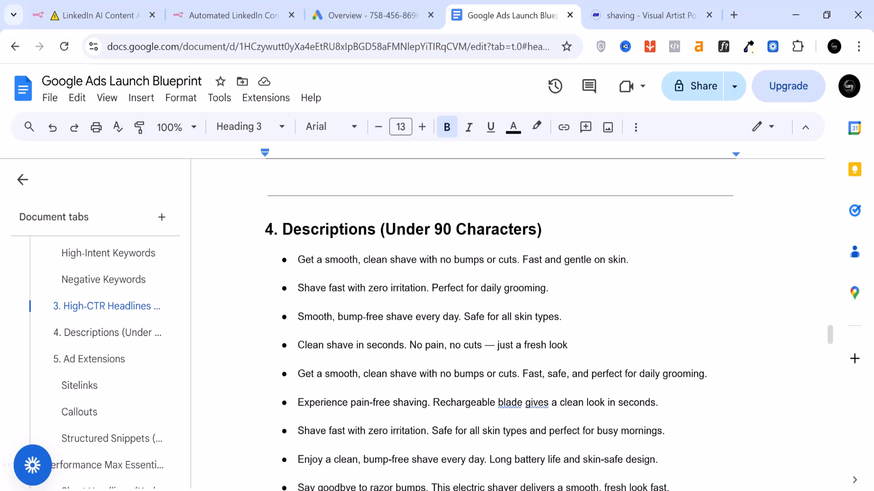
scroll(499, 318, down, 6)
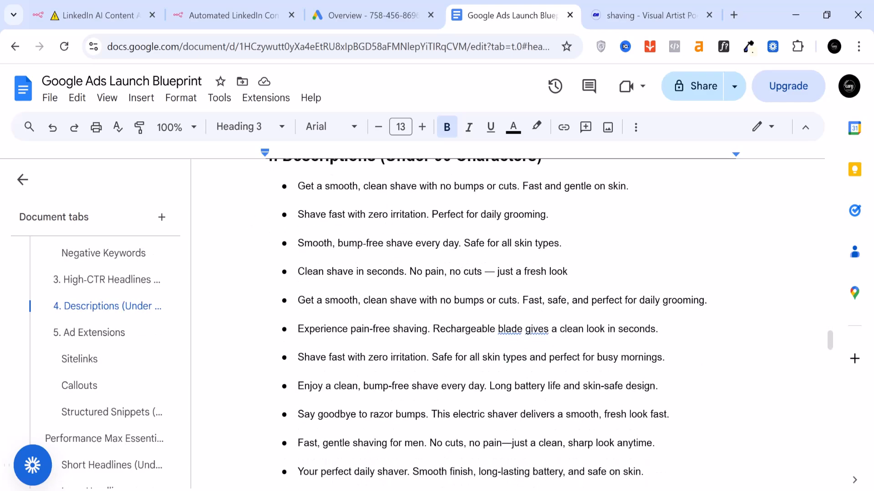
scroll(499, 318, up, 6)
scroll(499, 319, down, 8)
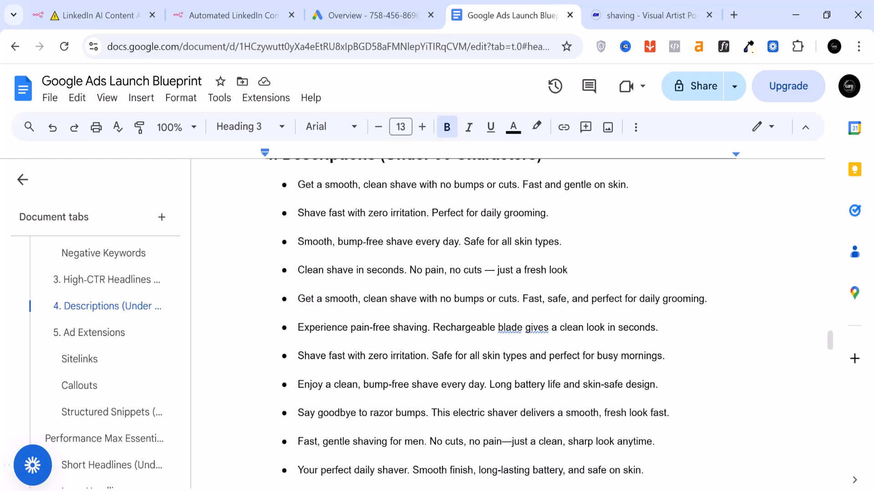
scroll(499, 318, down, 2)
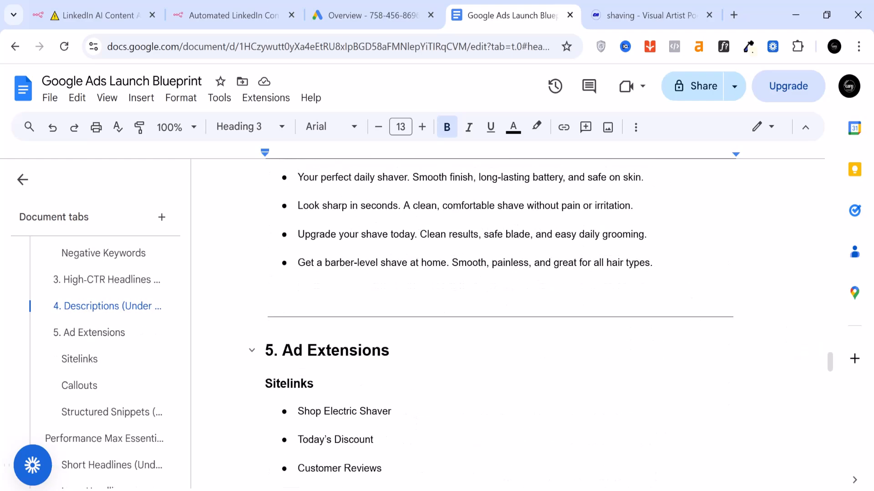
Step: Read the Ad Extensions section, covering the sitelinks, callouts and structured snippets
scroll(499, 318, down, 2)
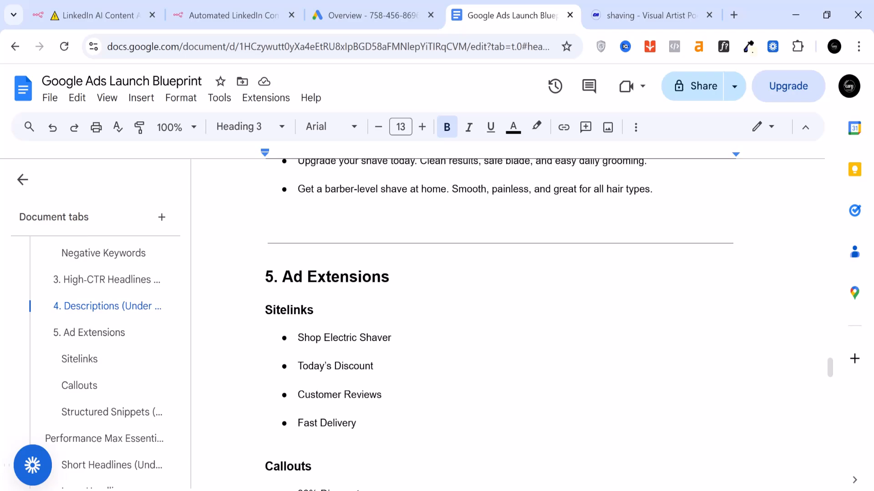
scroll(500, 318, down, 2)
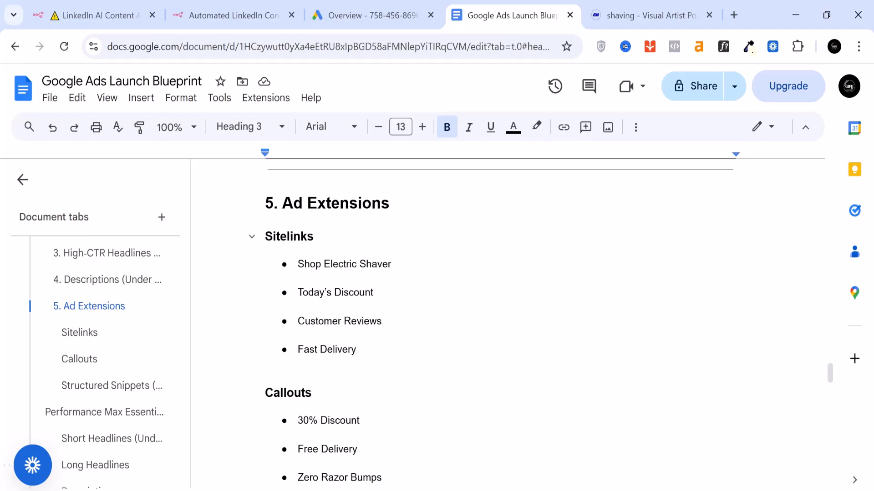
scroll(499, 319, down, 2)
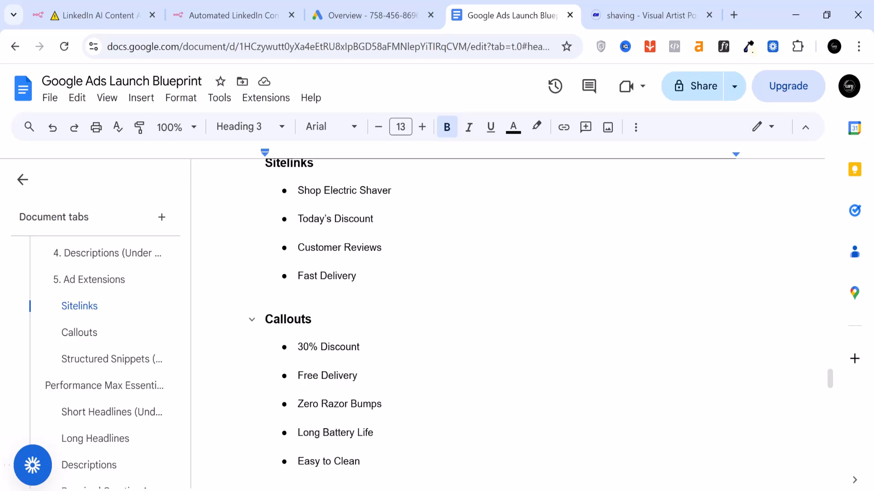
scroll(499, 318, down, 2)
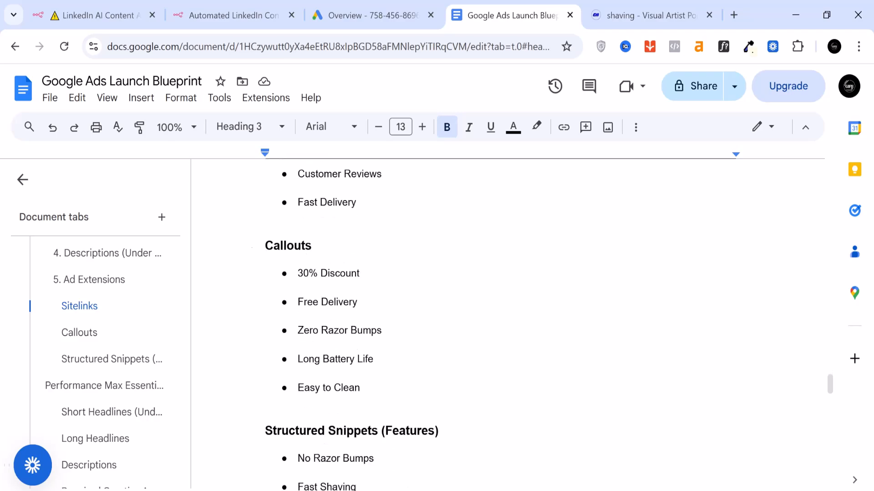
scroll(499, 319, down, 2)
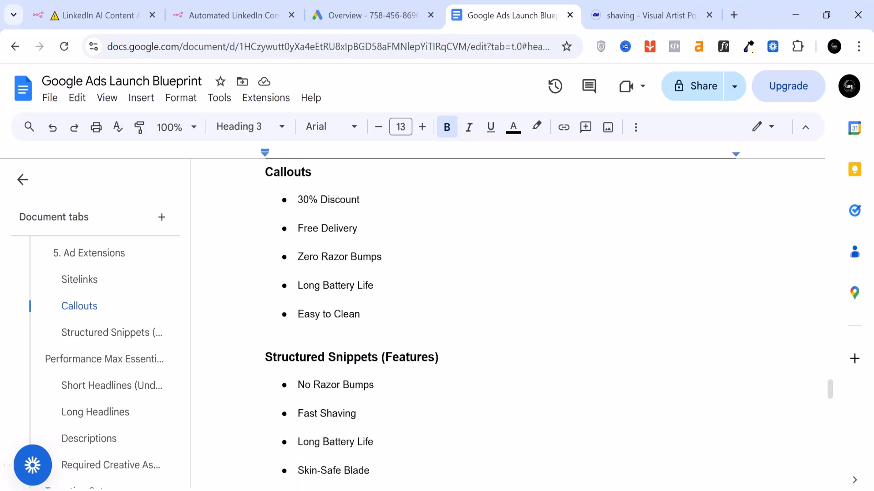
scroll(499, 319, down, 2)
scroll(499, 318, down, 6)
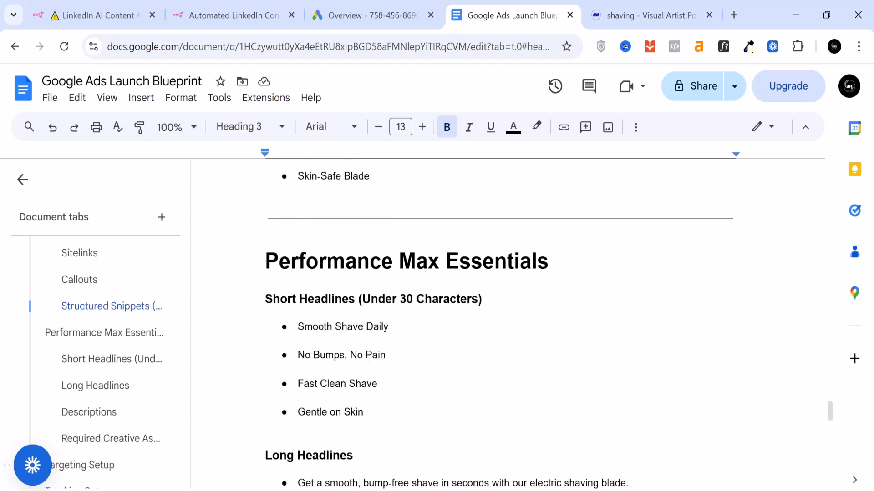
Step: Read the Performance Max Essentials section, covering short headlines, long headlines, descriptions and required creative assets
scroll(499, 319, down, 2)
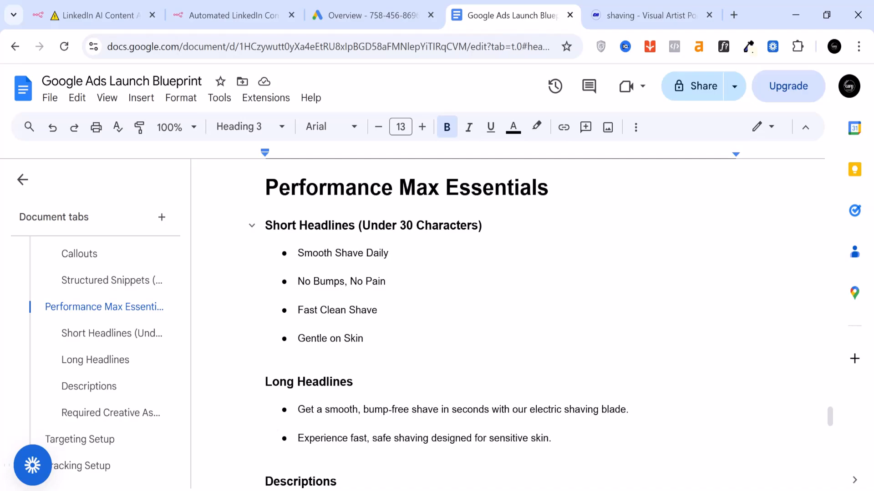
scroll(499, 318, down, 2)
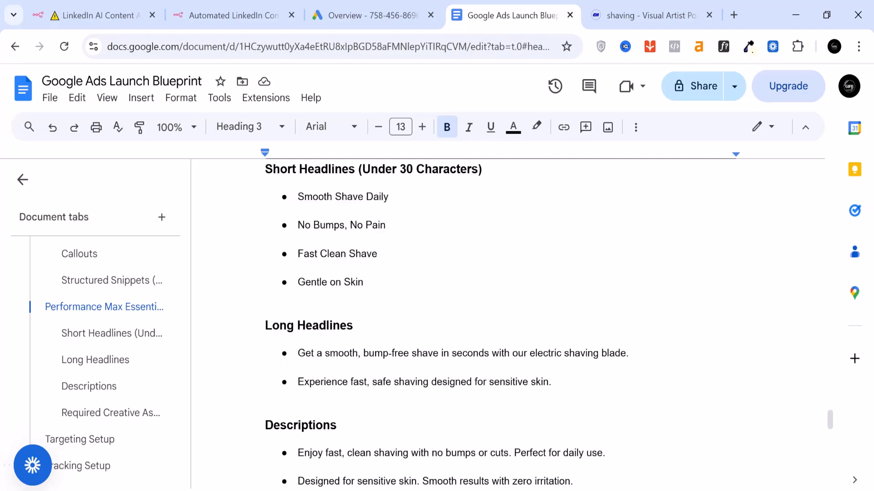
scroll(499, 318, up, 2)
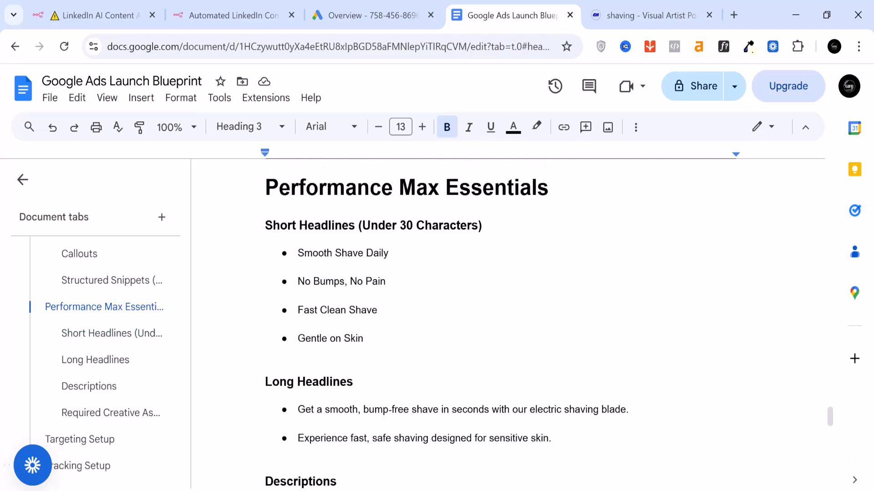
scroll(447, 326, down, 4)
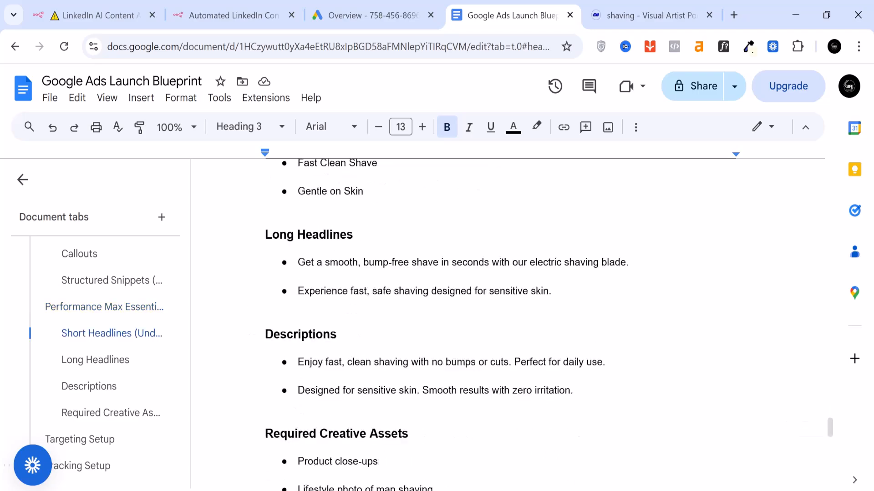
scroll(446, 325, down, 2)
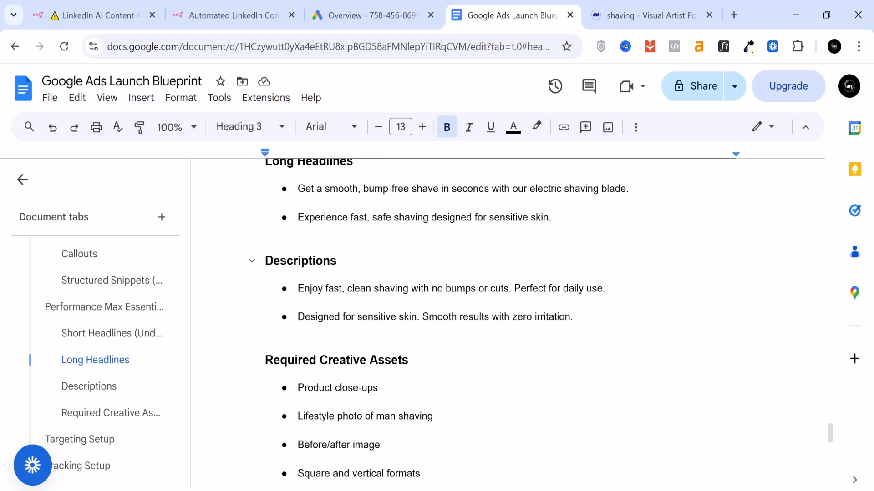
scroll(447, 324, down, 2)
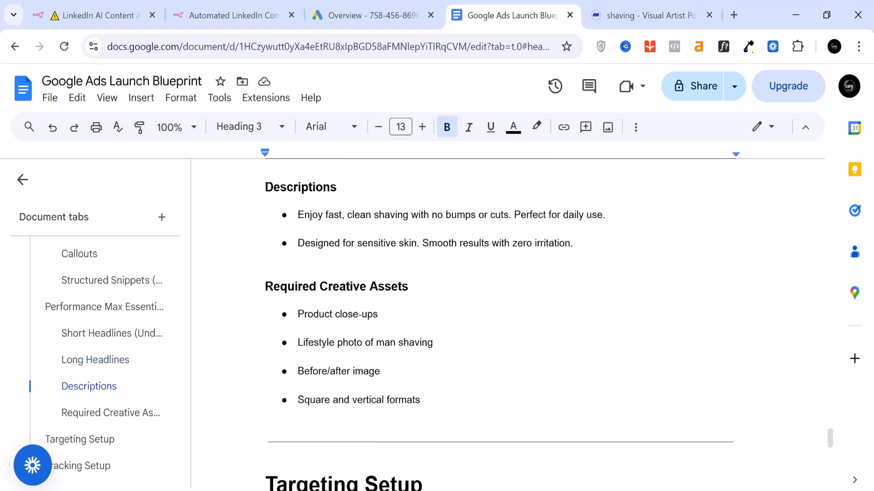
scroll(447, 325, down, 2)
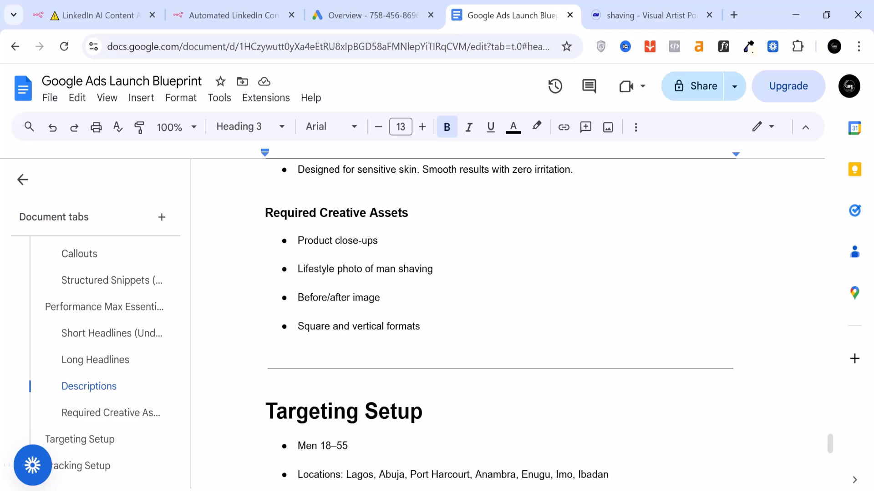
Step: Read Targeting Setup and Tracking Setup, highlighting Purchase, Add-to-cart, Lead submission and the closing Google Analytics note in turn
scroll(446, 325, down, 4)
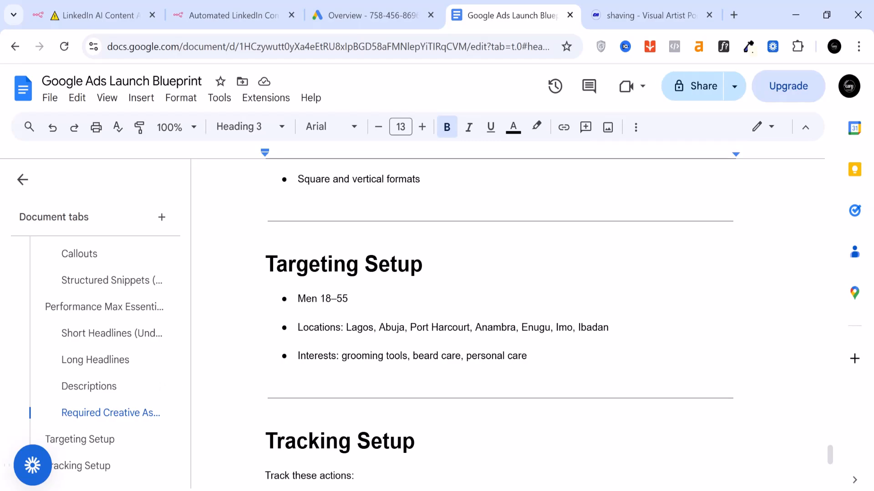
scroll(455, 318, down, 3)
scroll(455, 319, down, 3)
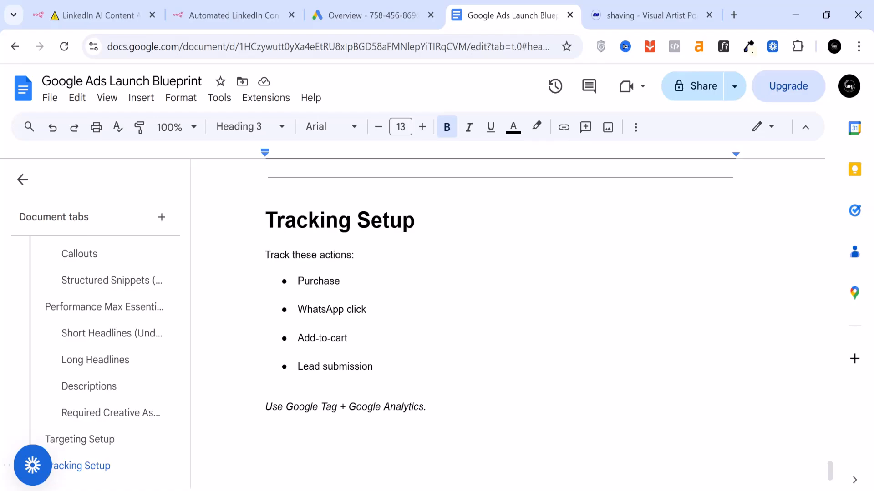
drag(341, 281, 298, 281)
drag(347, 338, 298, 338)
drag(372, 366, 303, 366)
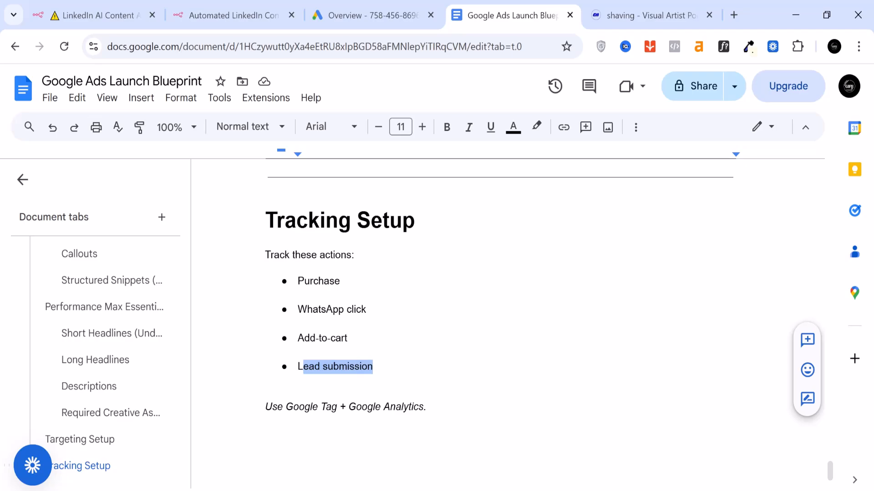
drag(266, 407, 425, 407)
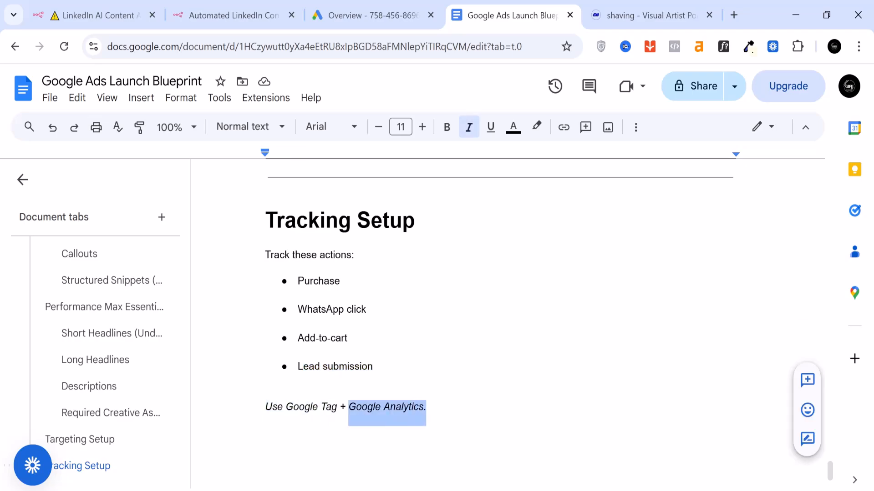
Step: Go back up the blueprint to the Campaign Type section
scroll(545, 322, up, 20)
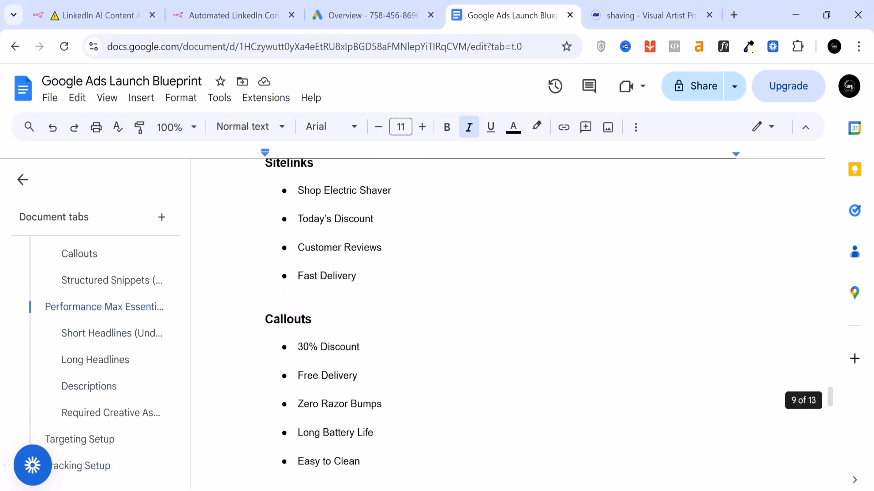
scroll(545, 322, up, 20)
scroll(507, 322, up, 20)
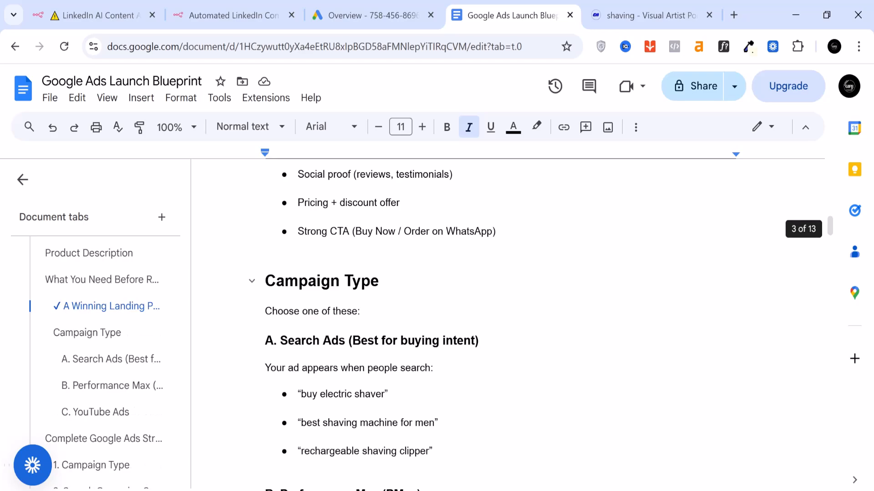
Step: Switch to the Google Ads account overview and look over the Goals, Billing and Tools options, including Planning
click(386, 26)
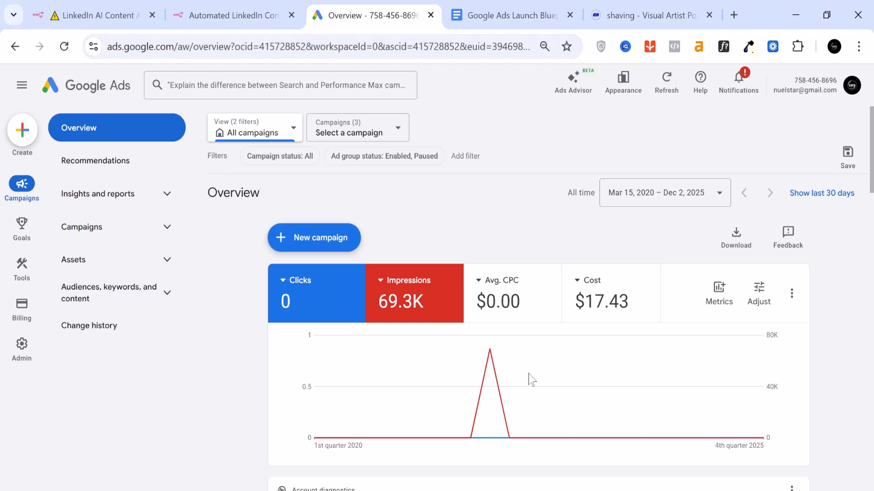
mouse_move(530, 380)
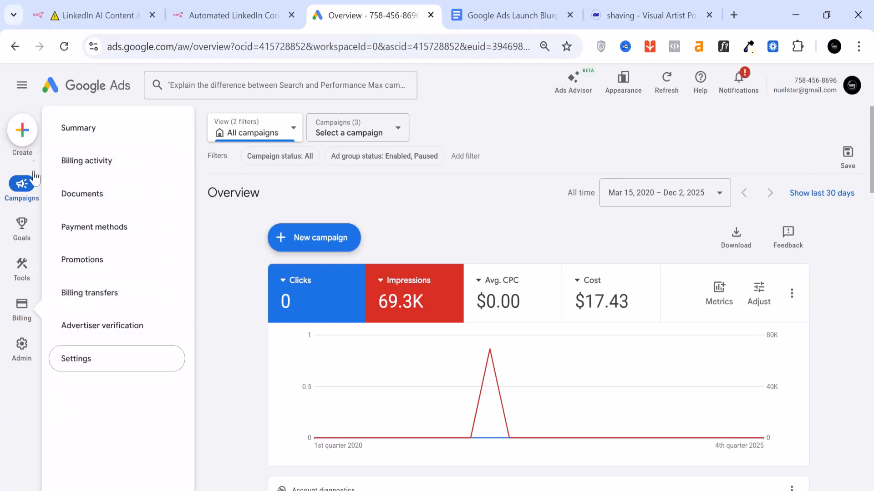
mouse_move(21, 230)
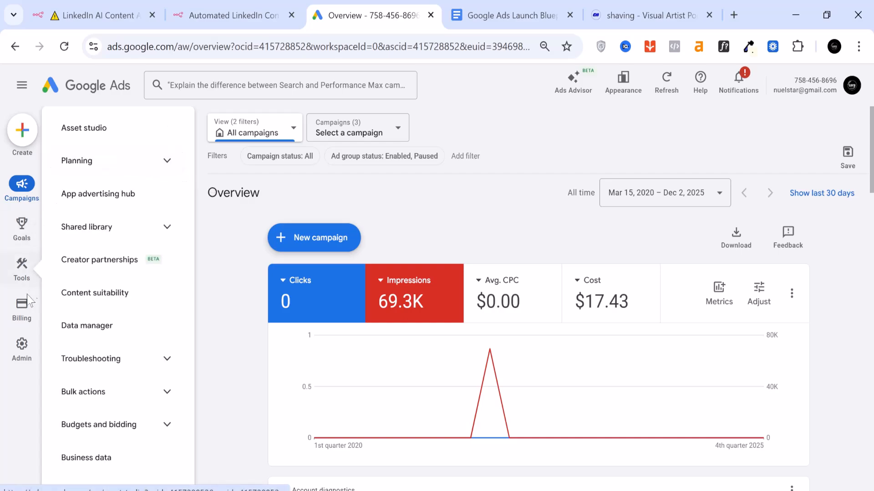
mouse_move(28, 275)
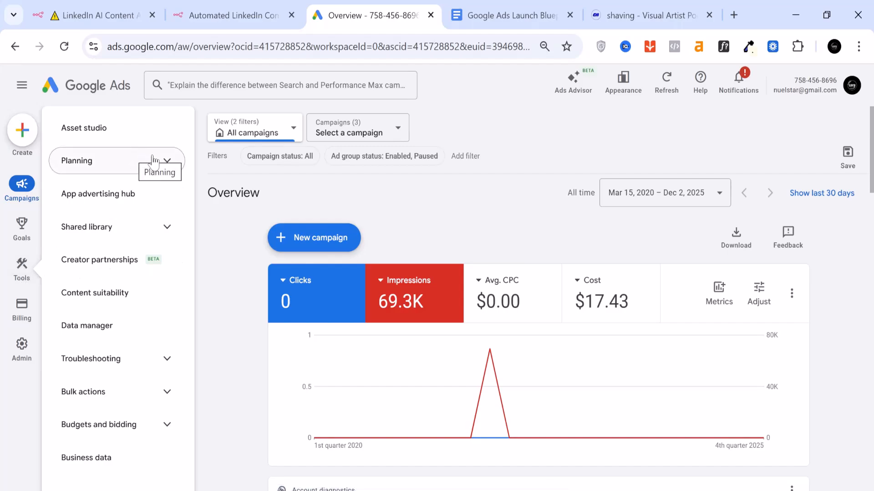
click(166, 164)
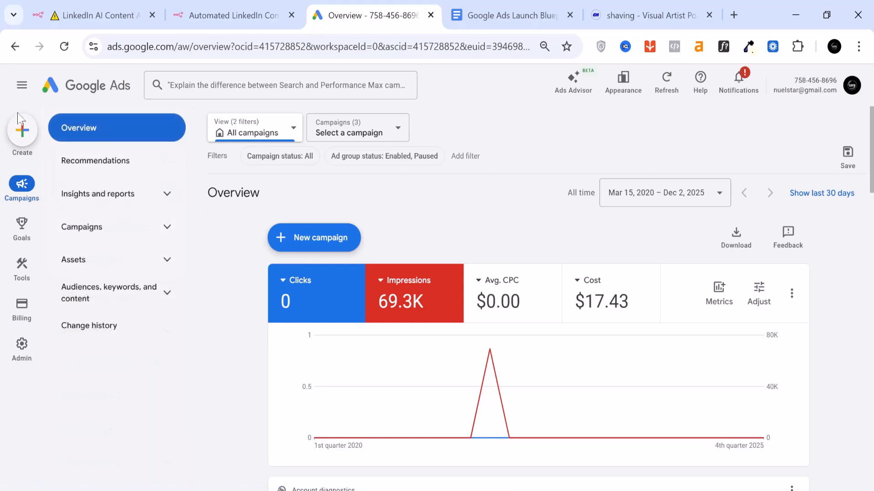
Step: Start creating a new campaign and choose the "Create a campaign without guidance" objective
click(23, 138)
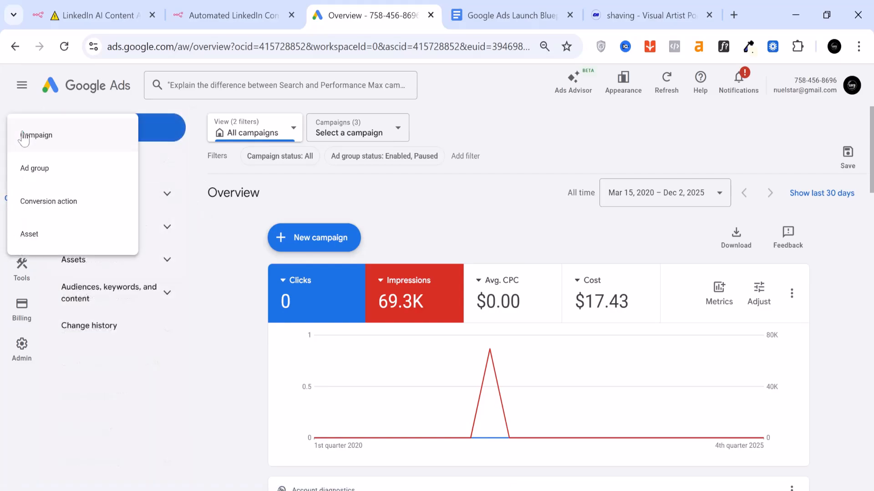
click(49, 144)
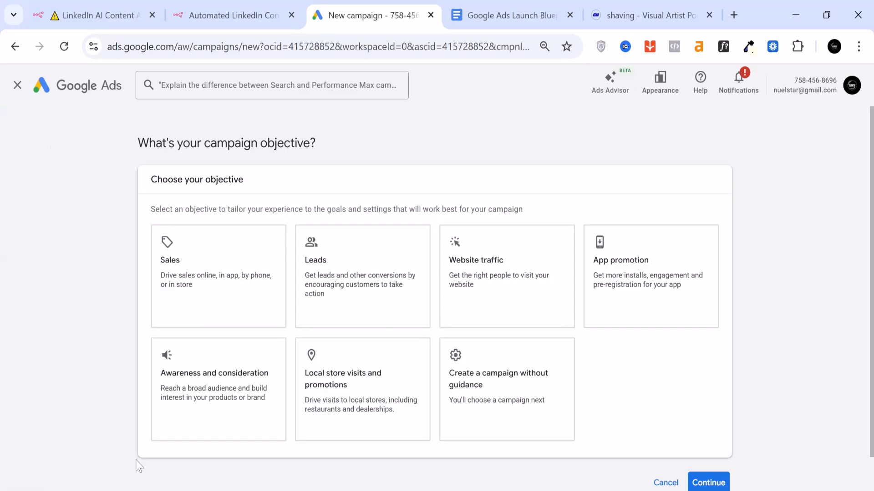
click(208, 300)
scroll(696, 390, down, 1)
click(505, 381)
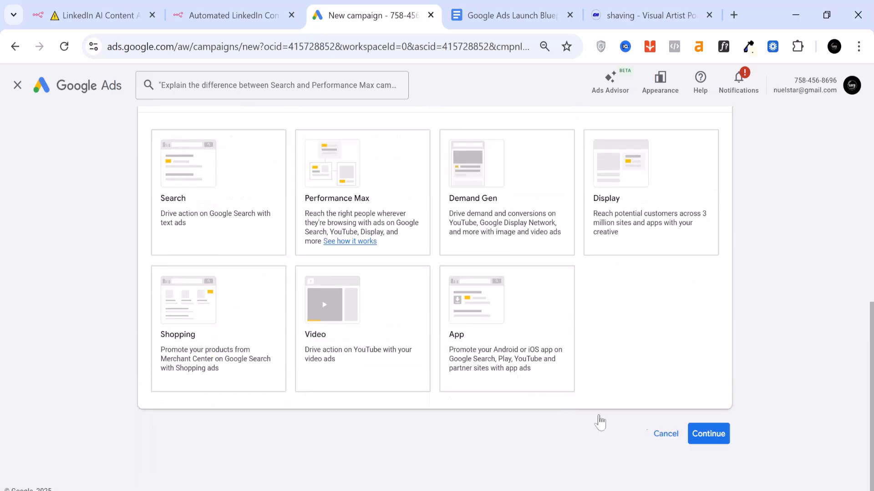
Step: Review the available campaign types and choose Search for the new campaign
scroll(226, 330, up, 1)
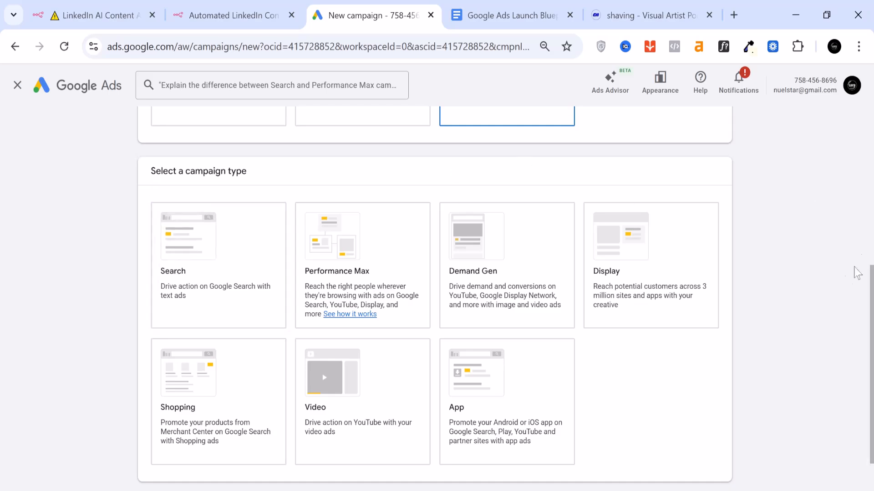
scroll(803, 287, down, 1)
scroll(803, 285, up, 1)
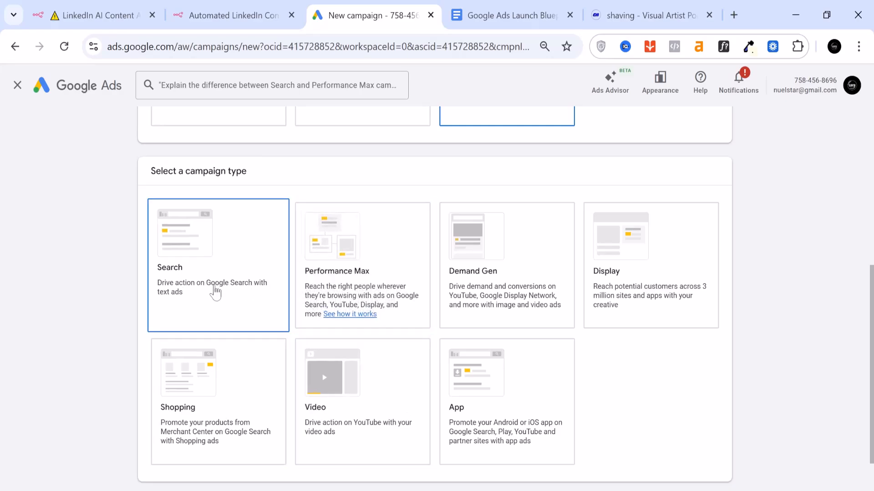
click(215, 291)
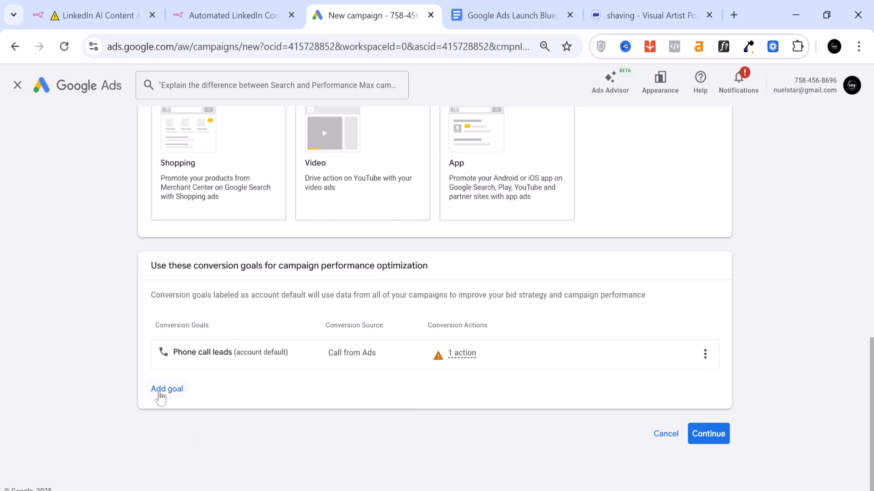
Step: Add Engagements as a conversion goal, remove the Phone call leads goal, and continue the campaign setup
click(167, 391)
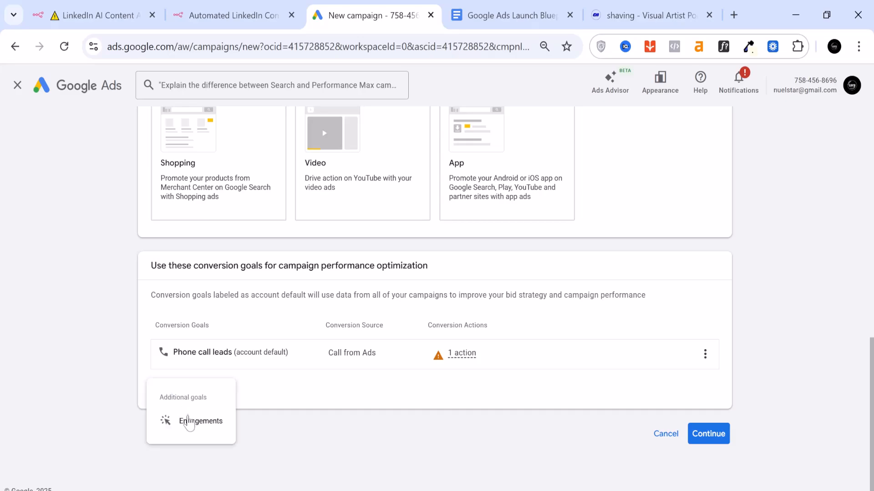
click(190, 422)
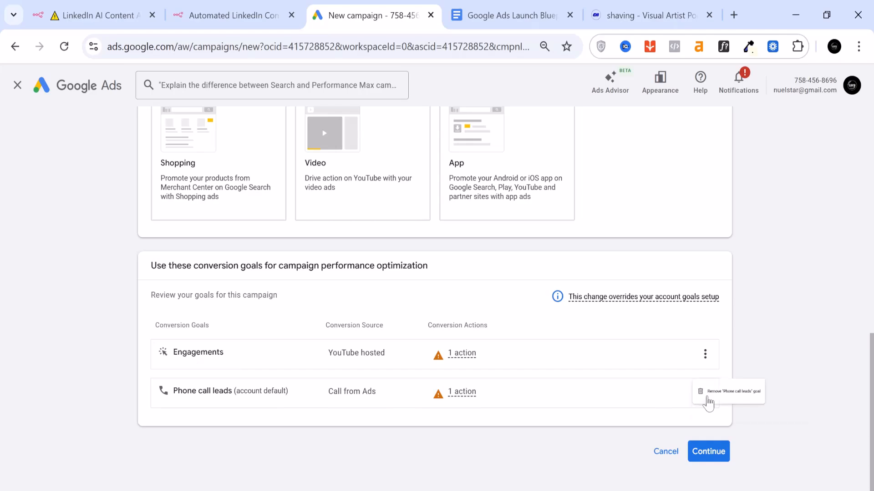
click(706, 395)
click(736, 412)
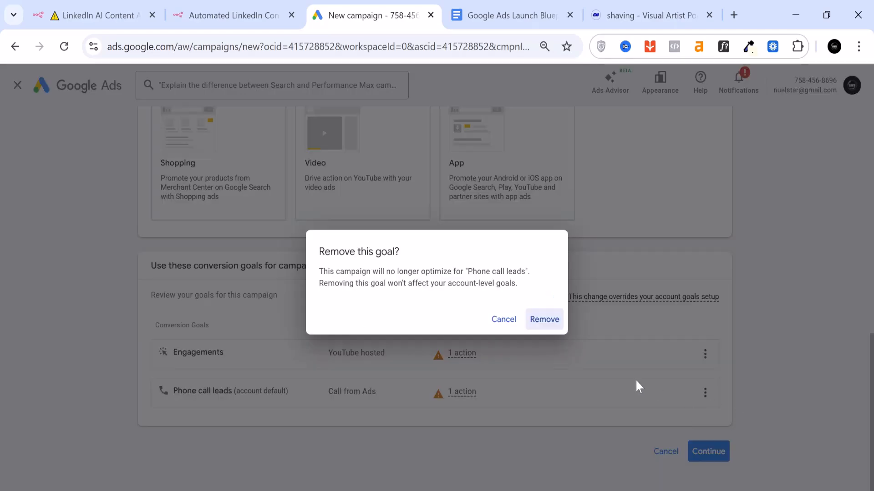
click(549, 327)
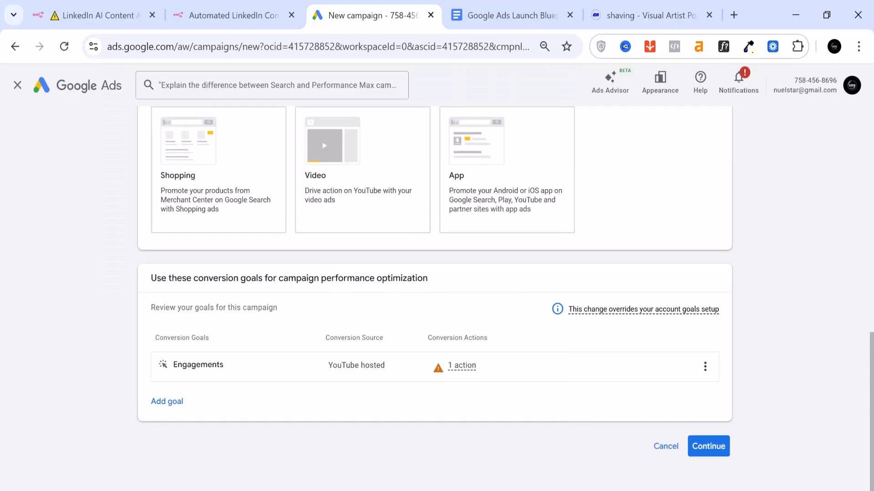
click(708, 446)
scroll(483, 374, down, 3)
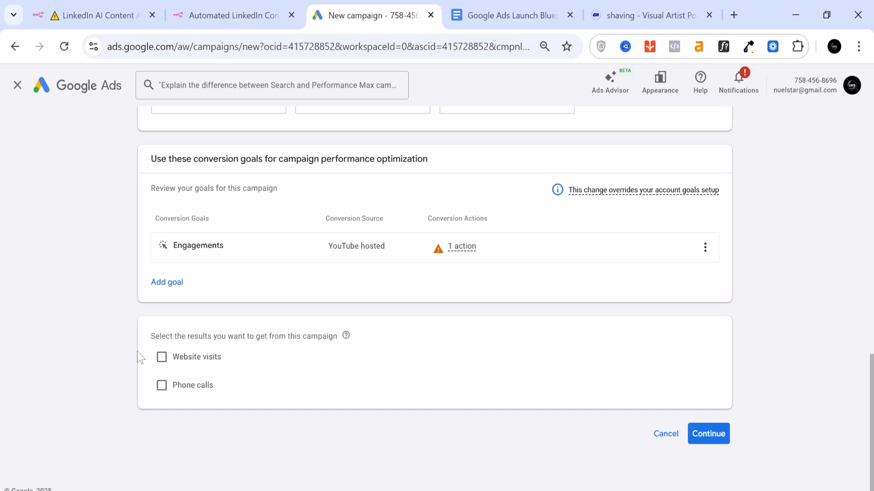
click(163, 359)
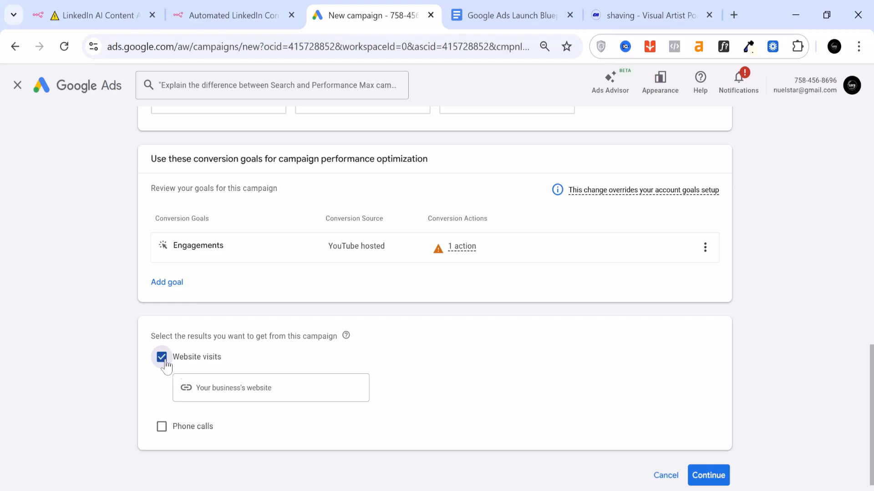
click(637, 15)
key(ctrl+l)
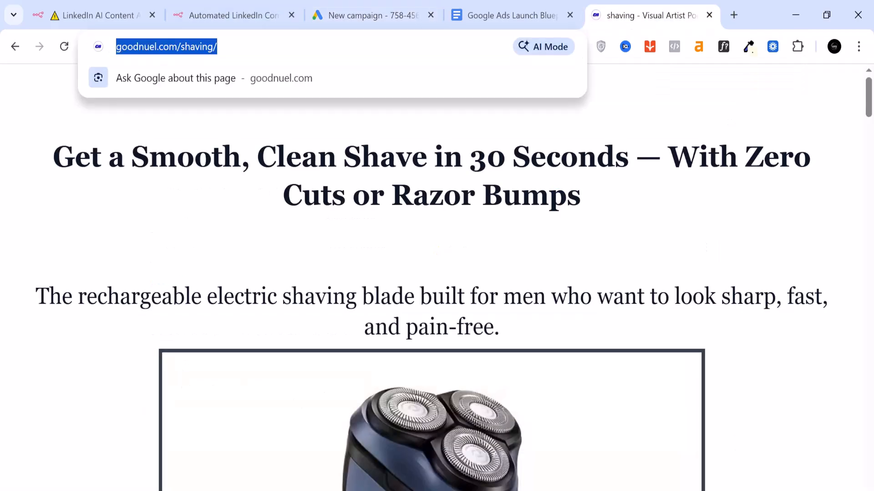
right_click(206, 55)
click(253, 189)
click(391, 16)
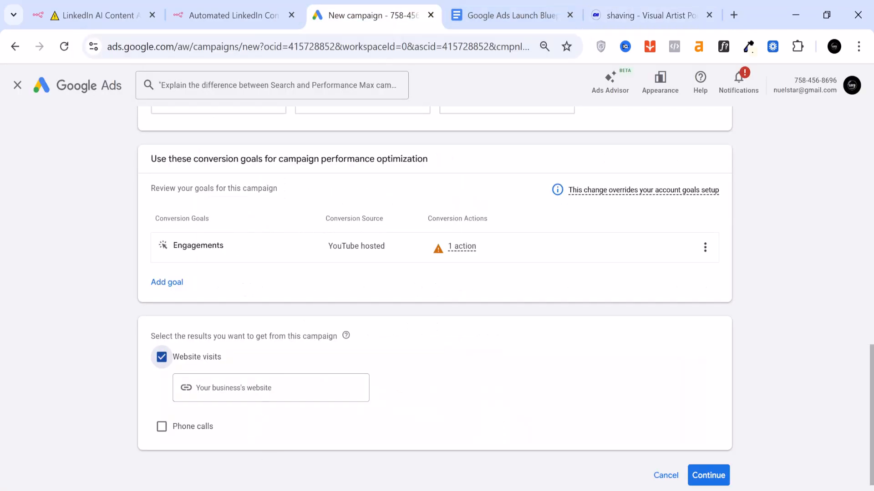
right_click(261, 389)
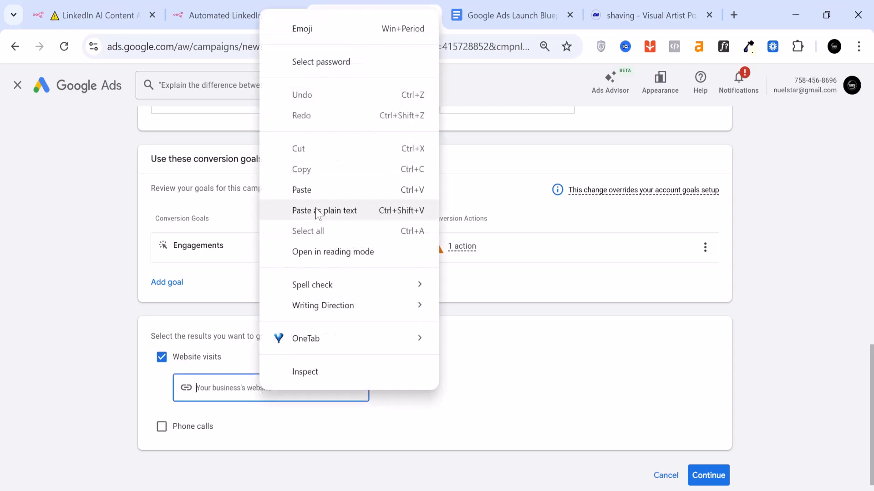
click(317, 197)
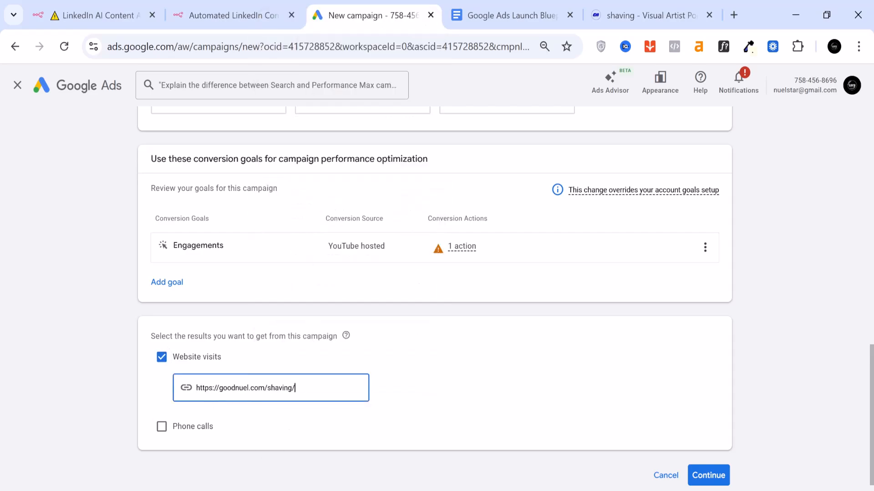
click(718, 477)
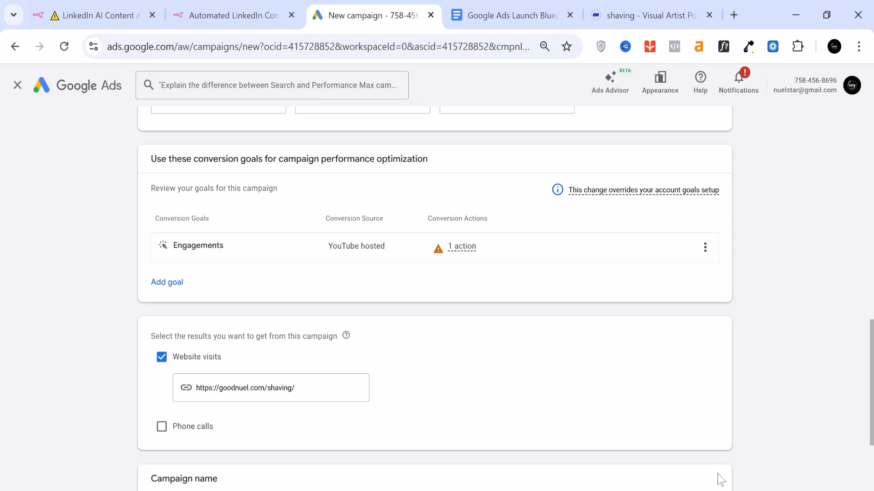
Step: Name the campaign "Electic Shaver USA" and start it as a new campaign instead of finishing a saved draft
scroll(720, 478, down, 3)
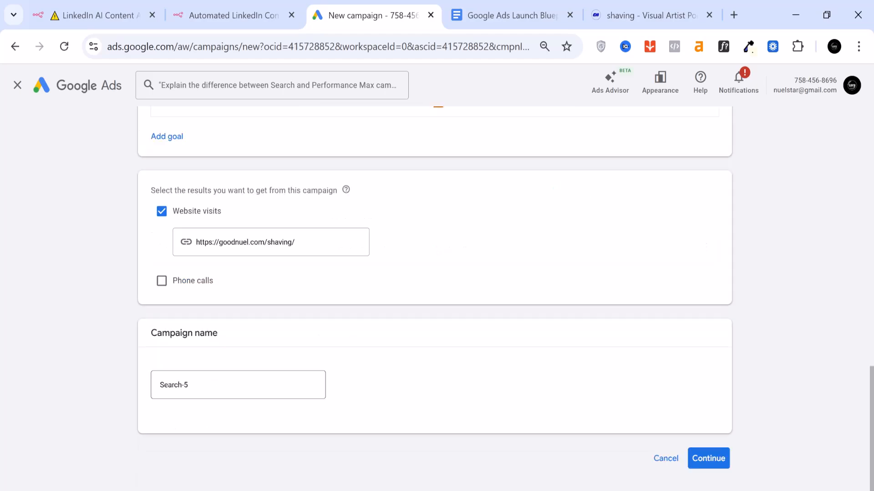
click(228, 385)
key(ctrl+a)
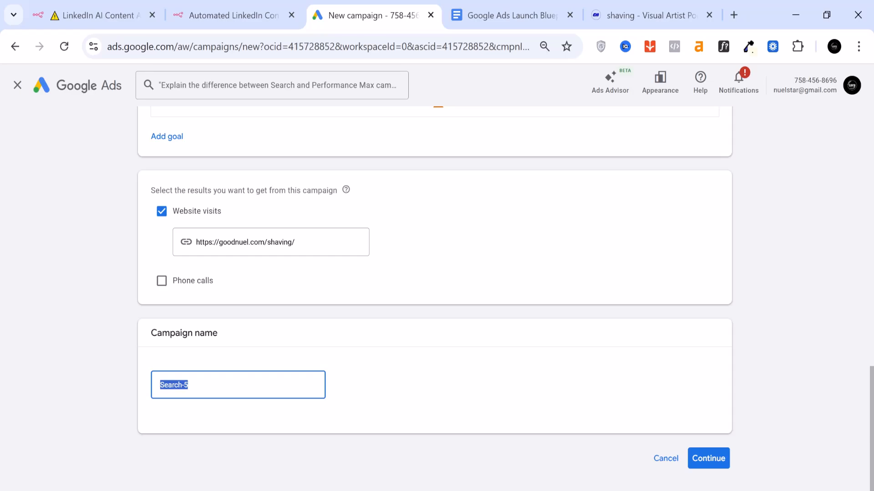
text(eLECTRIC sHAVER lAGO)
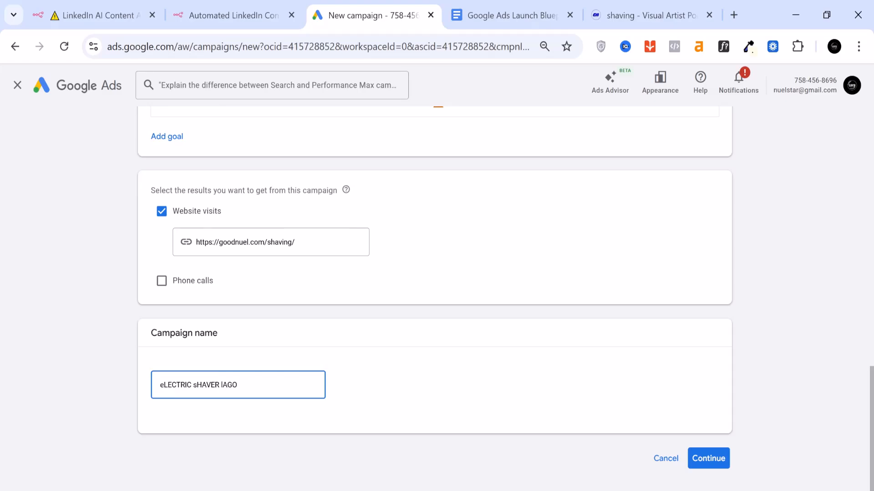
key(BackSpace)
key(BackSpace)
key(BackSpace)
key(BackSpace)
key(BackSpace)
key(BackSpace)
key(BackSpace)
key(BackSpace)
key(BackSpace)
key(BackSpace)
key(BackSpace)
text(Electic Shaver USA)
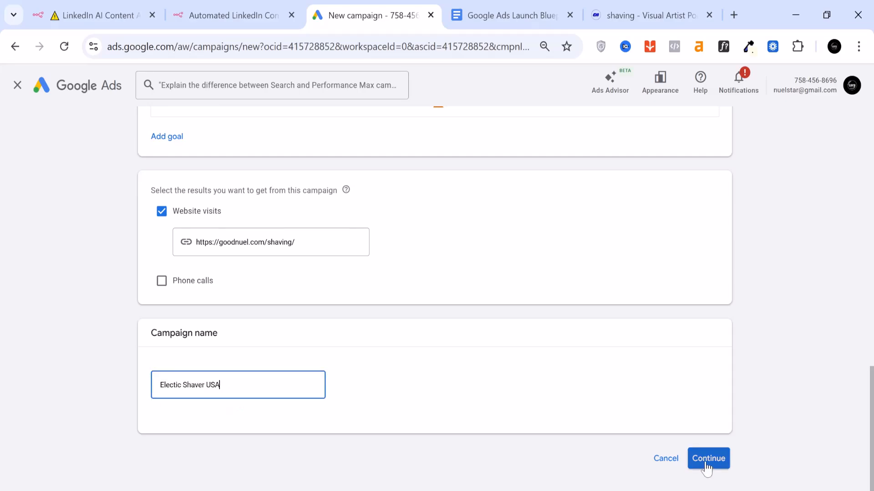
click(707, 458)
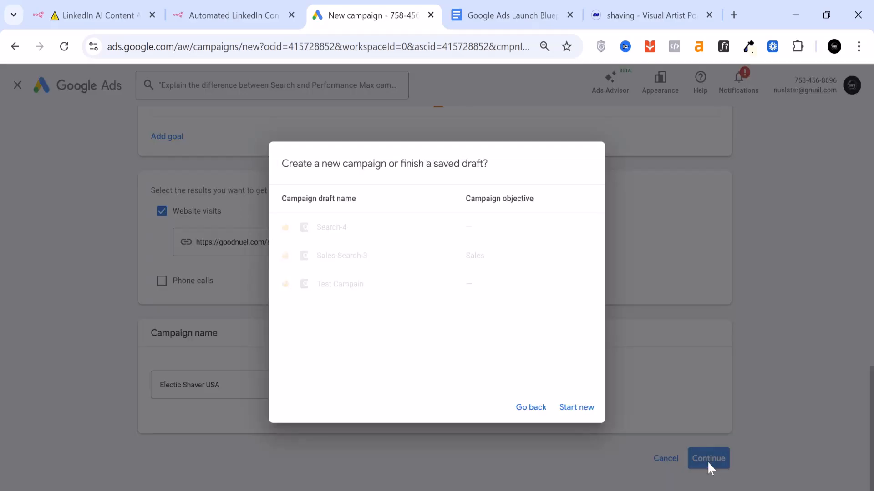
click(583, 412)
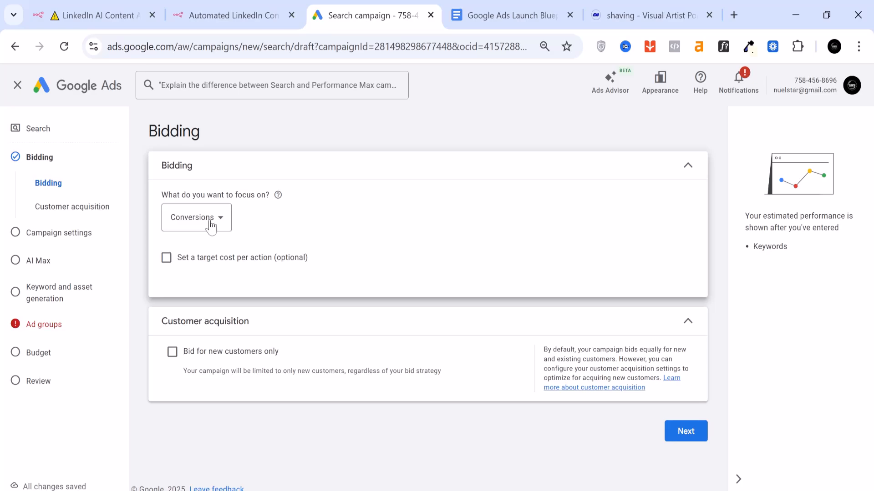
Step: Set the campaign's bidding focus to Clicks and proceed to the campaign settings
click(211, 223)
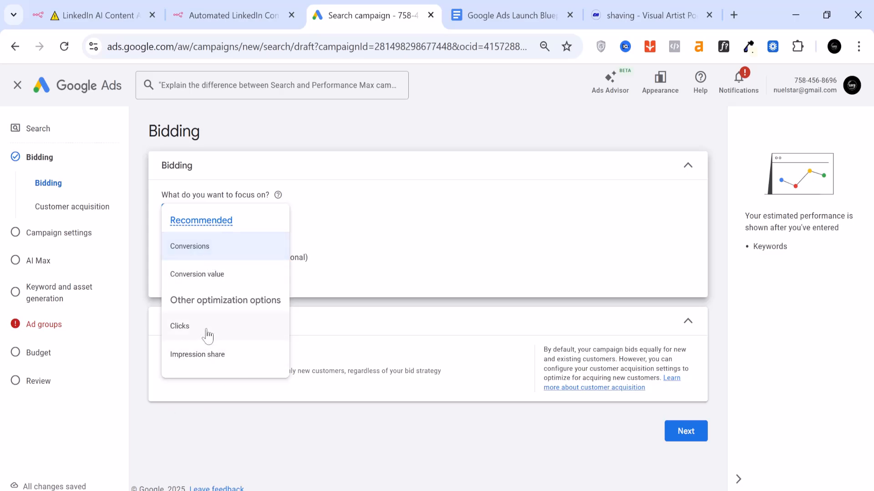
click(182, 334)
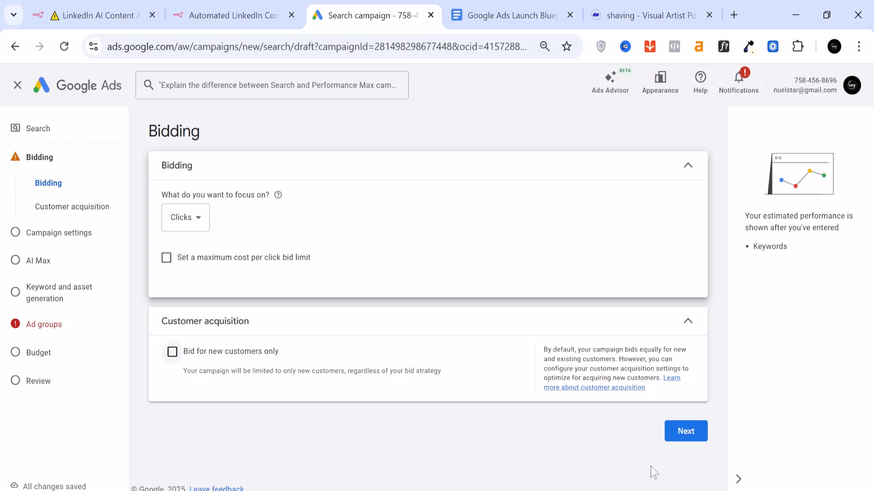
click(681, 435)
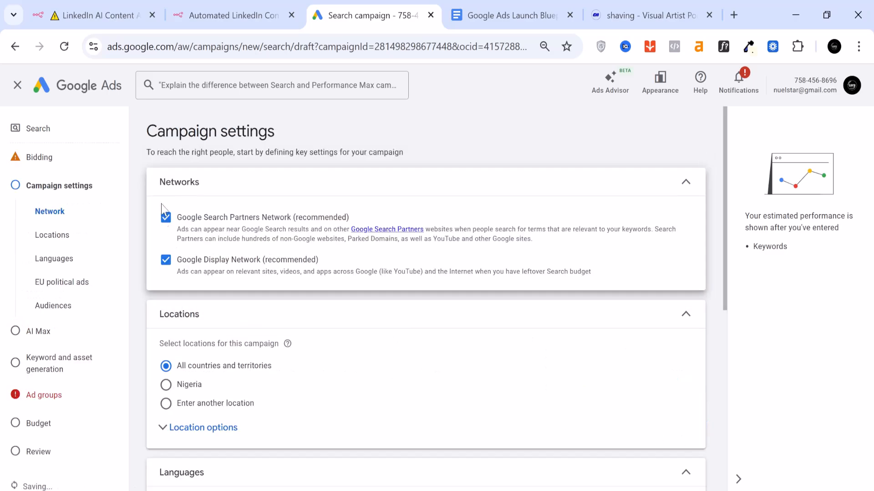
Step: Exclude the Google Search Partners Network and Google Display Network, and set the campaign's location to Nigeria
click(167, 222)
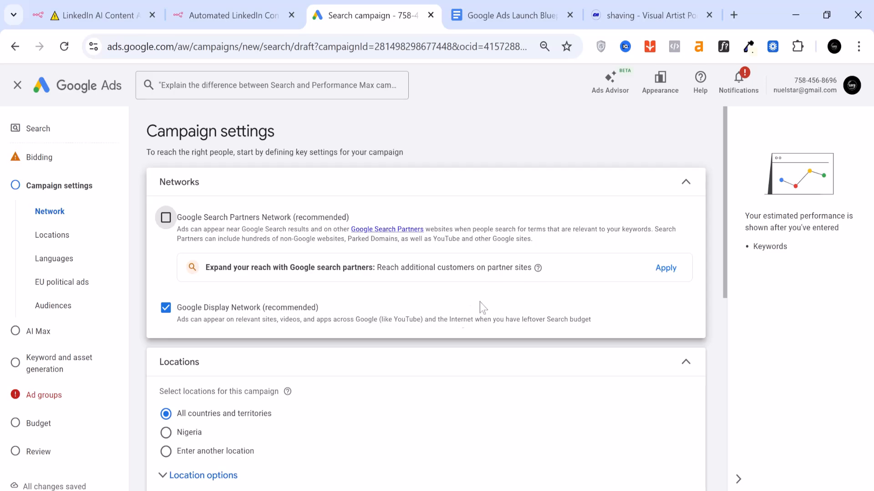
click(161, 314)
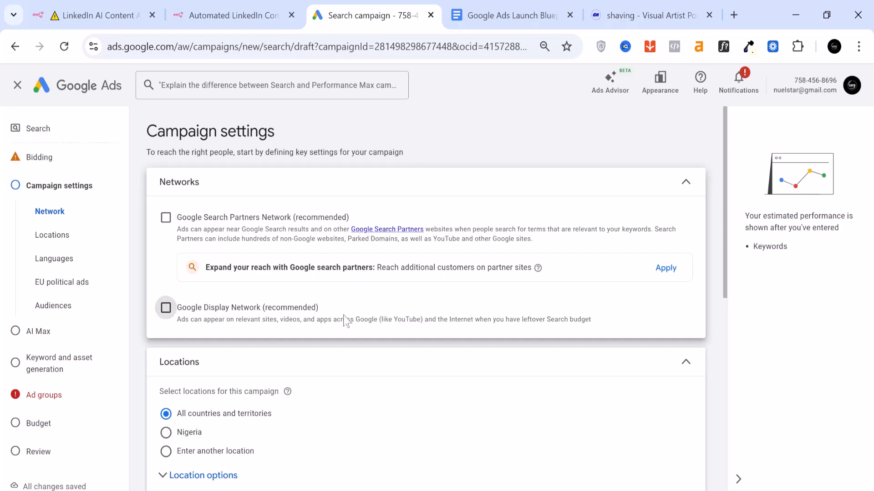
scroll(343, 315, down, 2)
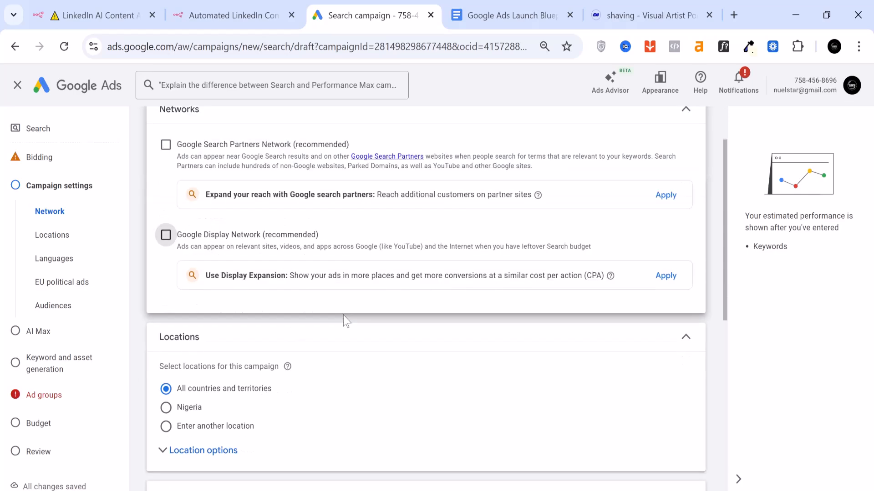
click(165, 408)
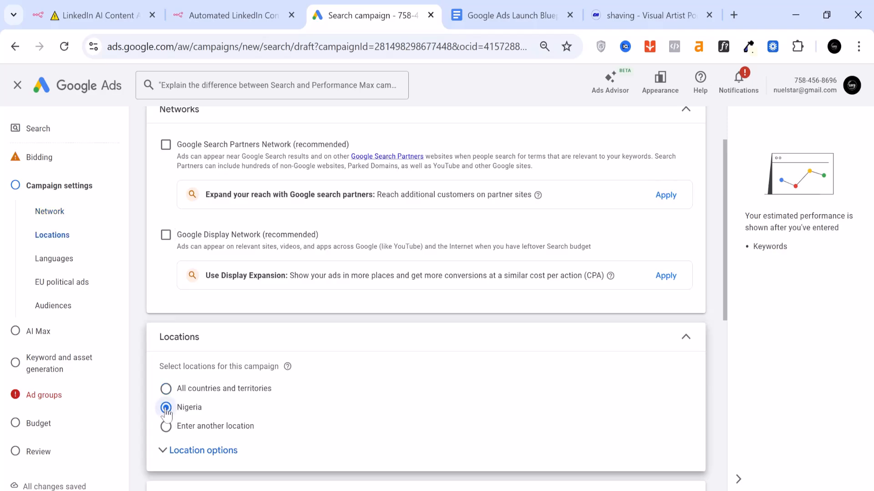
Step: Switch the campaign's targeting to custom locations and include the city of Lagos, Lagos, Nigeria
click(166, 428)
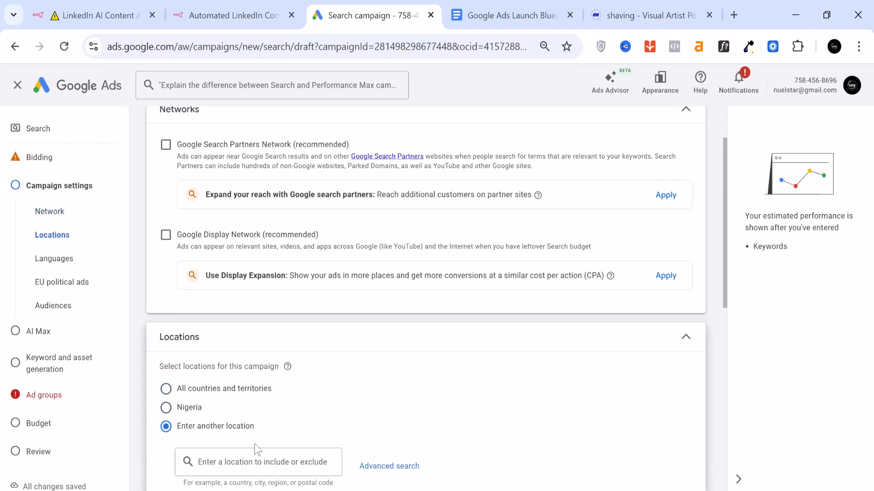
scroll(253, 448, down, 2)
click(267, 389)
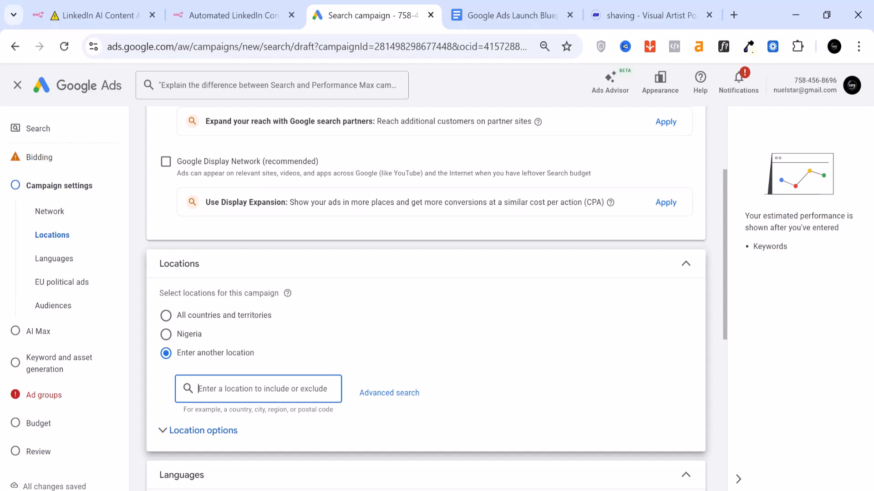
text(lA)
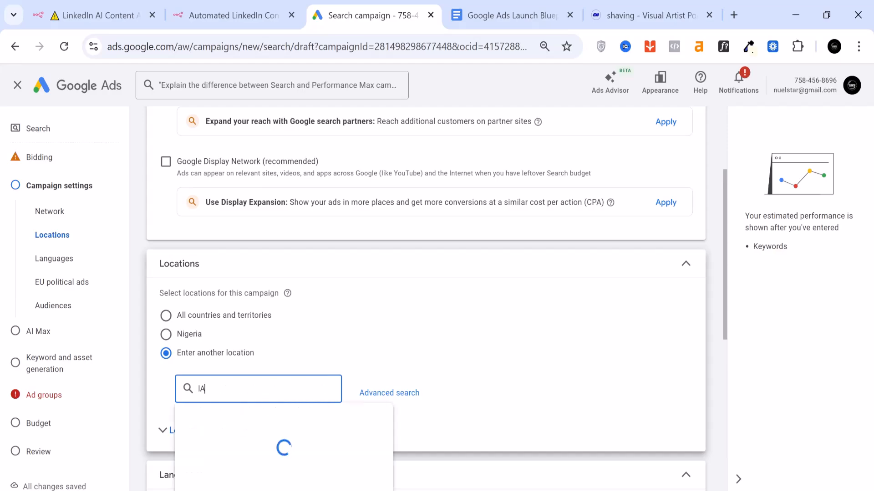
text(GOS)
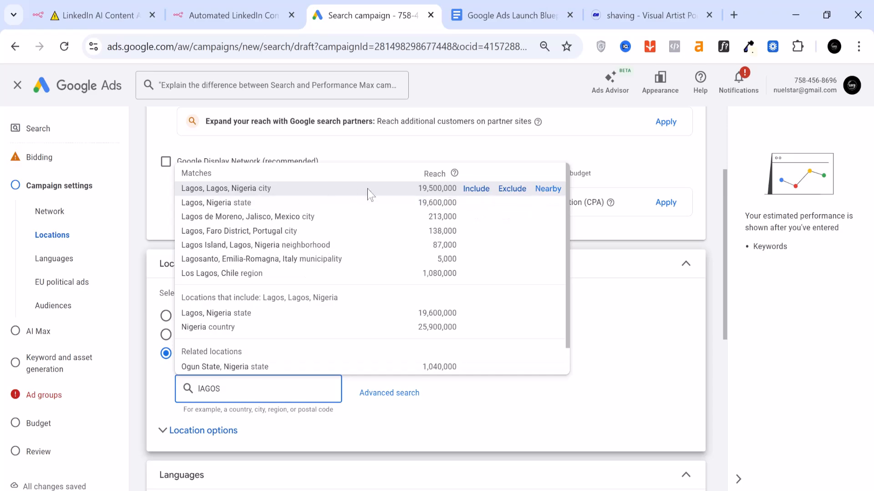
click(469, 189)
Step: Include the city of Abuja, Federal Capital Territory, Nigeria, as another targeted location
scroll(299, 372, down, 2)
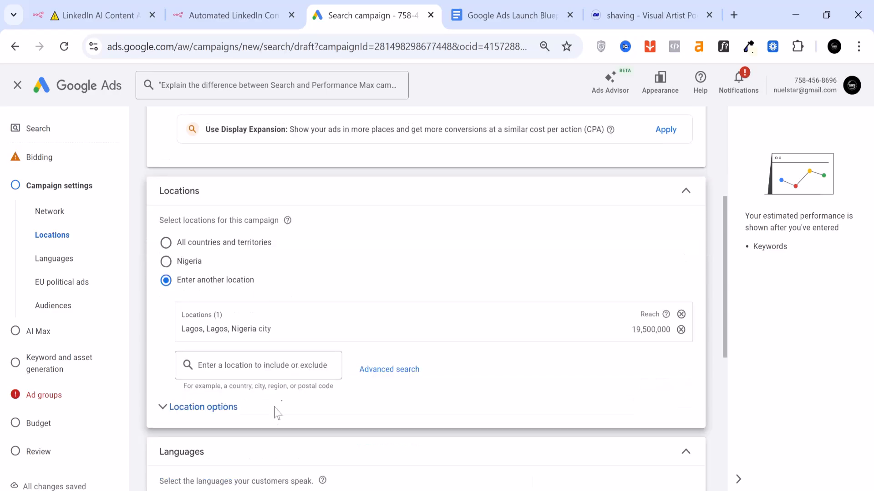
click(273, 366)
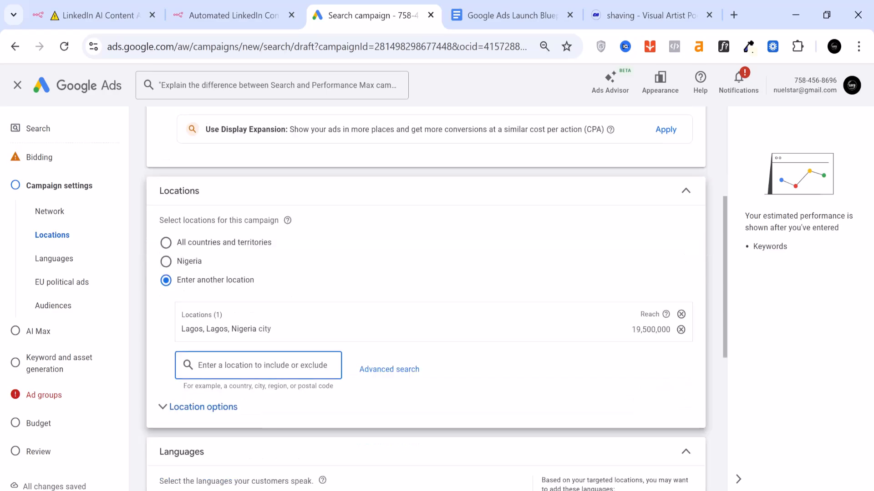
text(ABUJA)
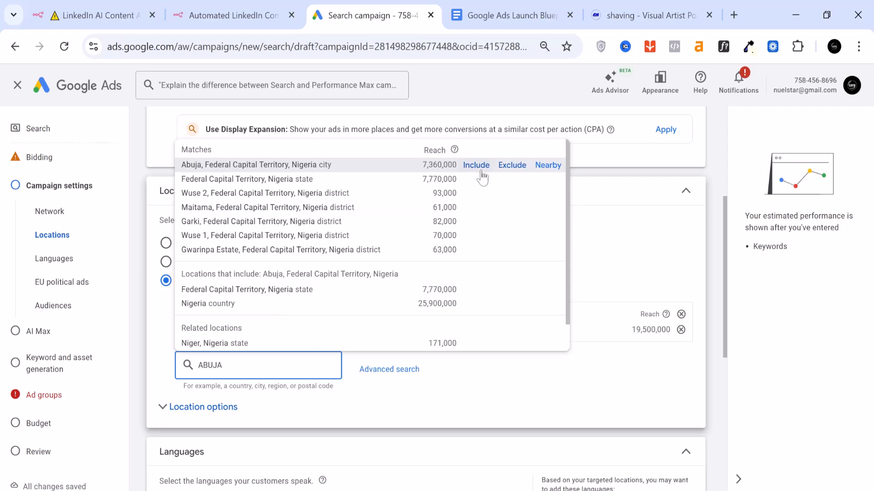
click(482, 172)
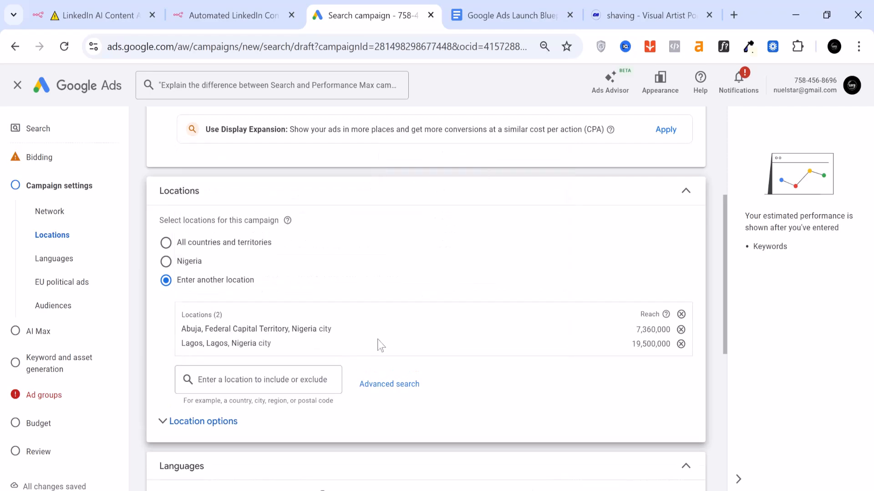
Step: Declare that the campaign doesn't have EU political ads and proceed to the AI Max settings
scroll(380, 345, down, 2)
scroll(380, 346, down, 2)
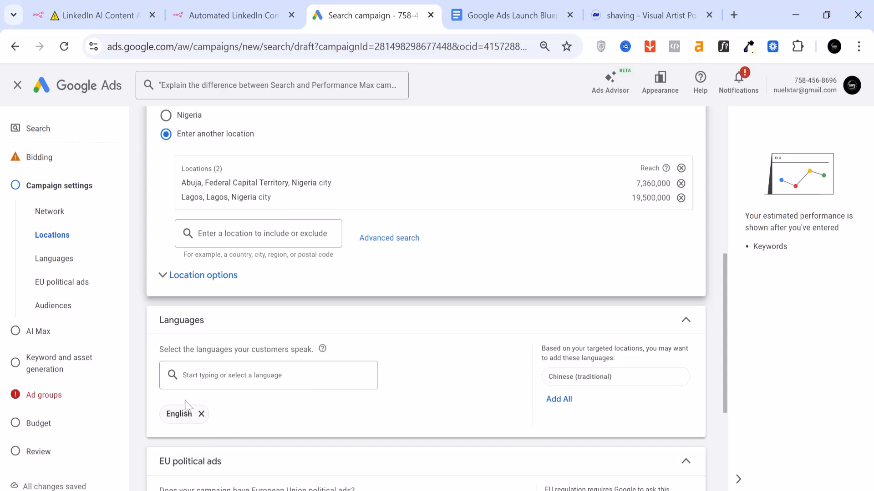
scroll(186, 412, down, 2)
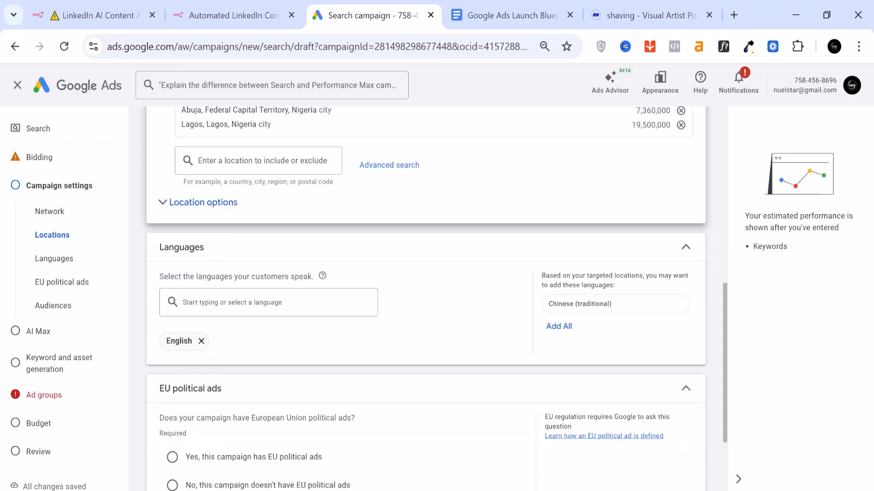
scroll(286, 339, down, 2)
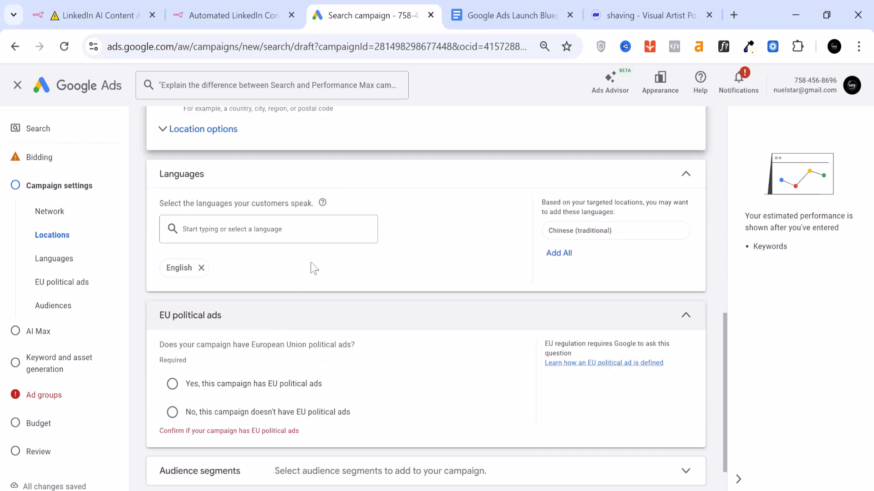
scroll(234, 239, down, 2)
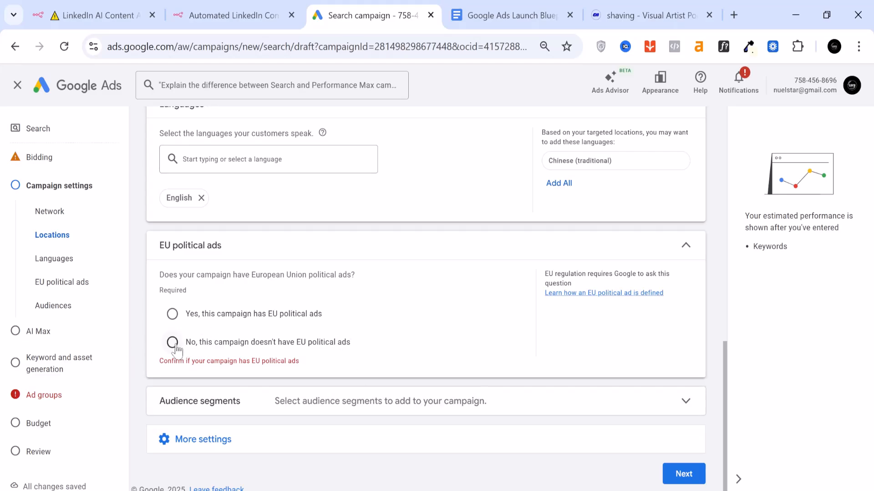
click(313, 345)
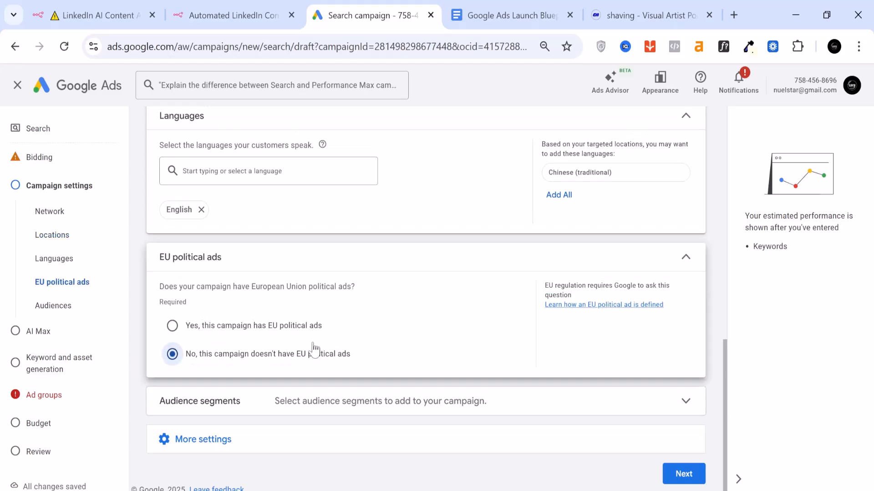
click(684, 474)
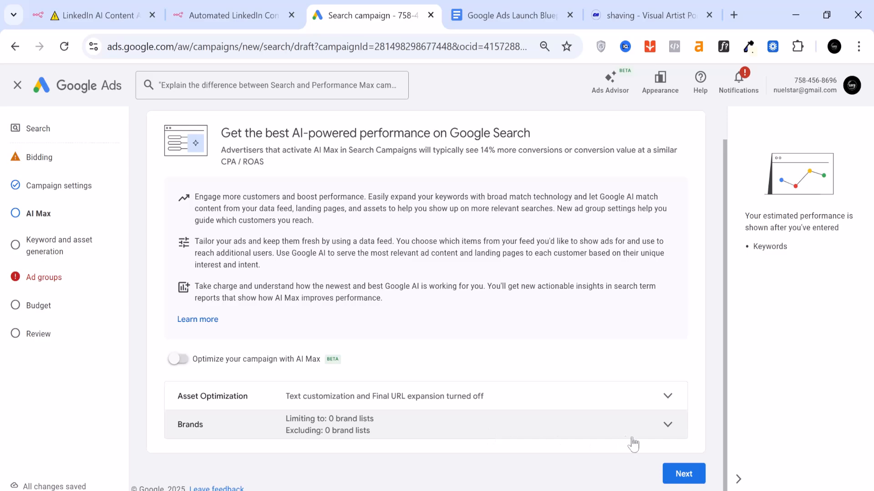
Step: Check the brand settings for AI Max and proceed without enabling AI Max optimization
click(668, 426)
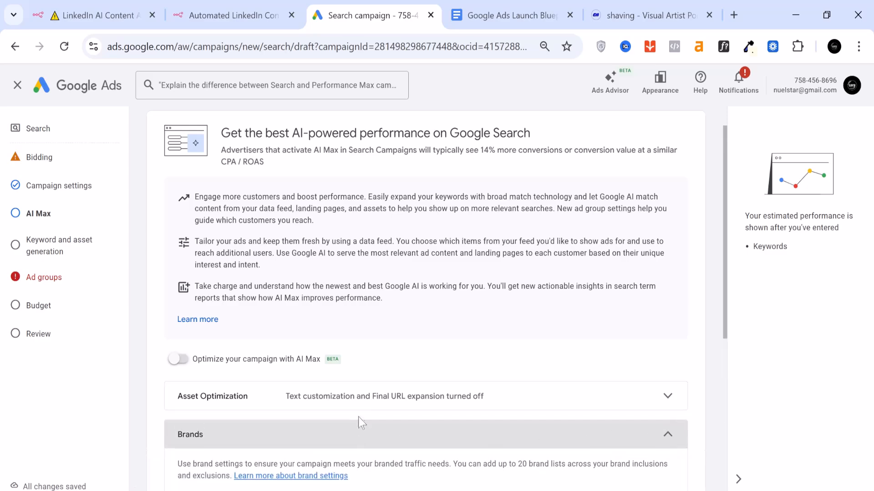
scroll(234, 364, down, 1)
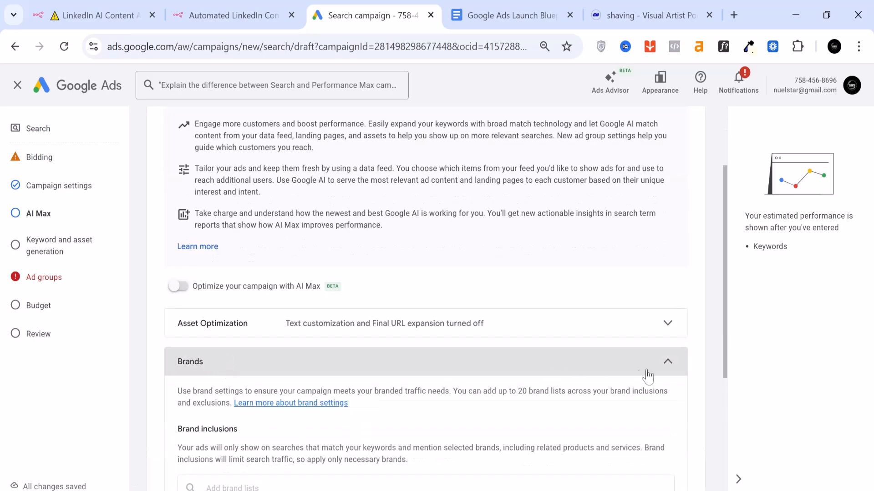
click(667, 369)
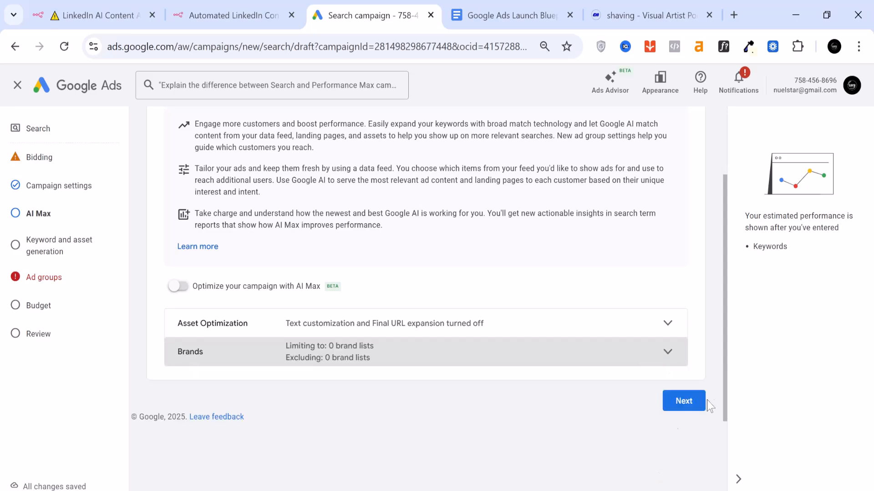
click(680, 402)
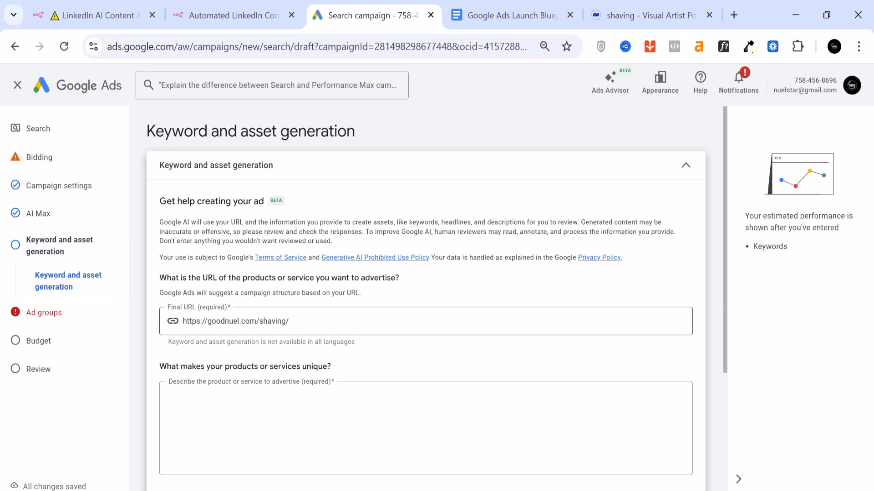
Step: Skip the AI keyword and asset generation and go on to the ad group's keywords
scroll(271, 266, down, 3)
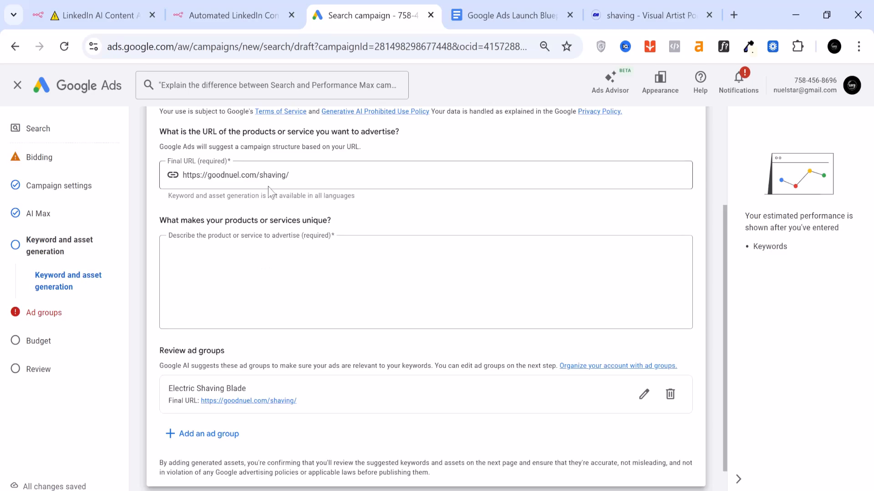
scroll(295, 351, down, 1)
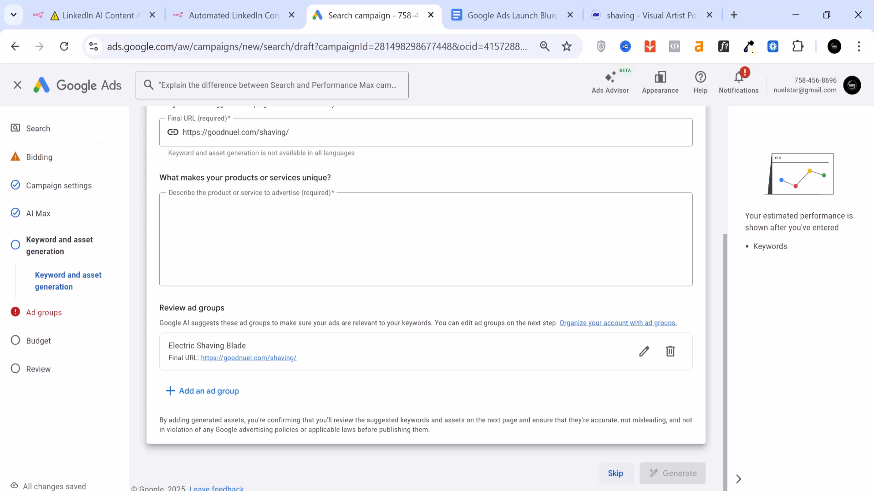
click(615, 473)
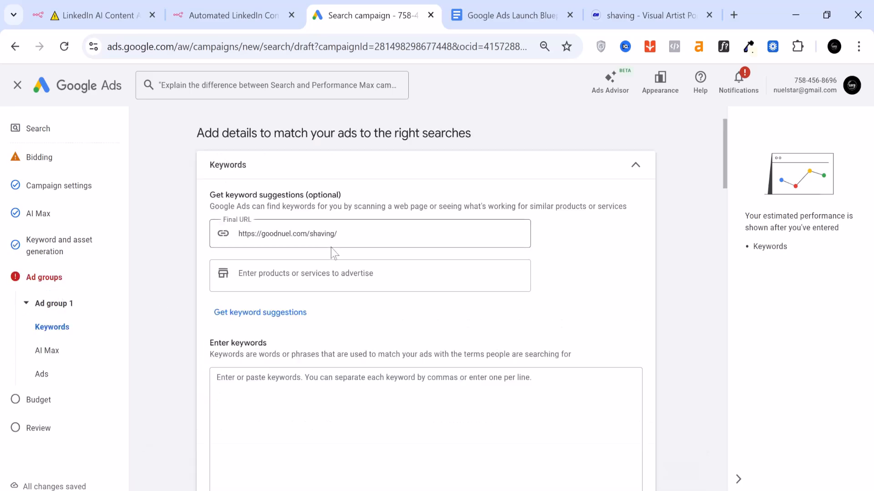
Step: Copy the five High-Intent Keywords, from "buy electric shaver" to "clean shave machine", from the Google Ads Launch Blueprint document
scroll(322, 282, down, 2)
scroll(306, 301, down, 2)
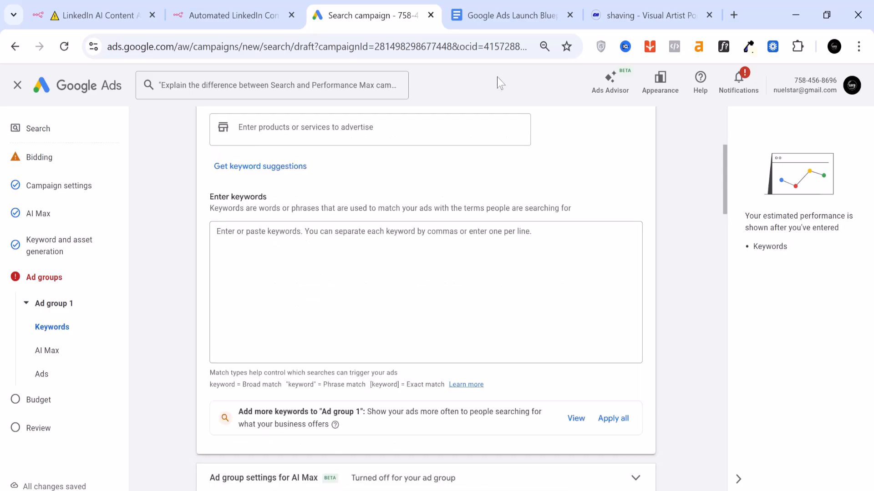
click(500, 20)
scroll(490, 324, down, 8)
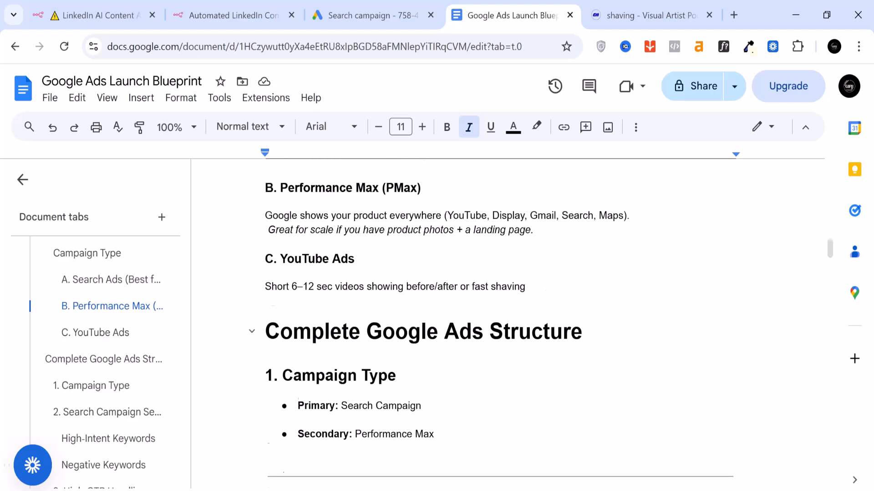
scroll(498, 324, down, 2)
scroll(499, 324, up, 3)
scroll(499, 324, down, 1)
scroll(498, 324, down, 1)
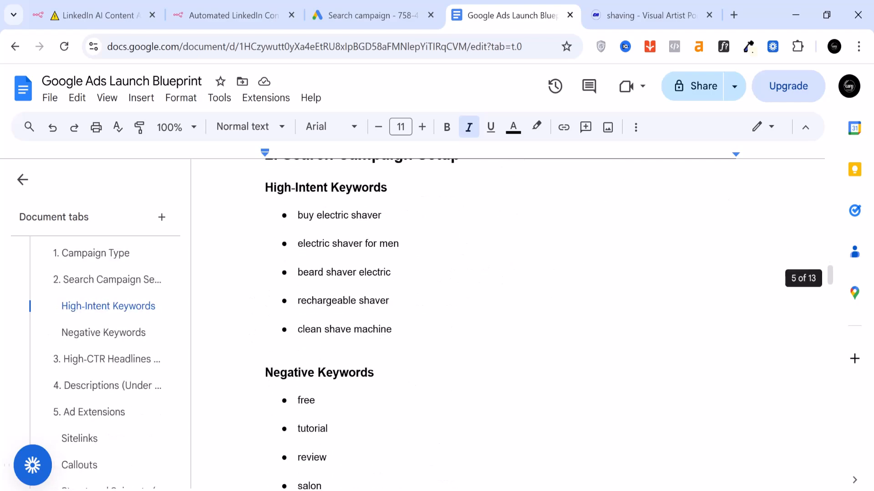
scroll(499, 323, up, 2)
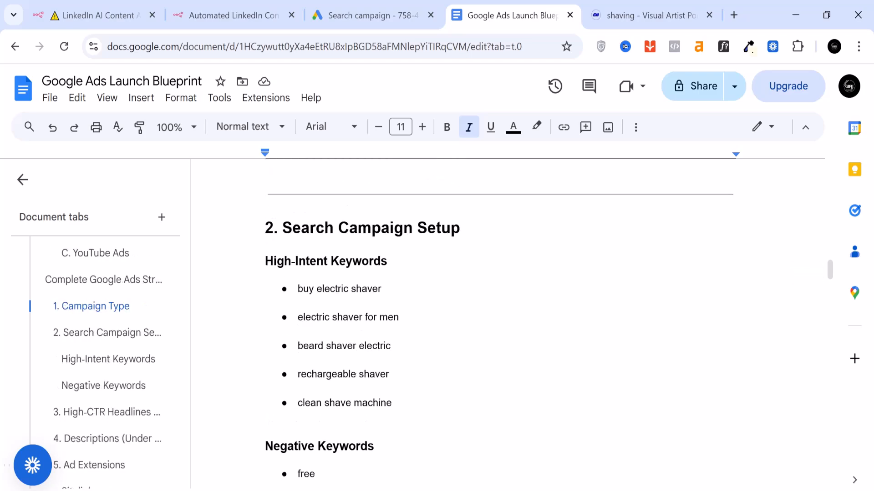
drag(298, 289, 397, 403)
right_click(352, 291)
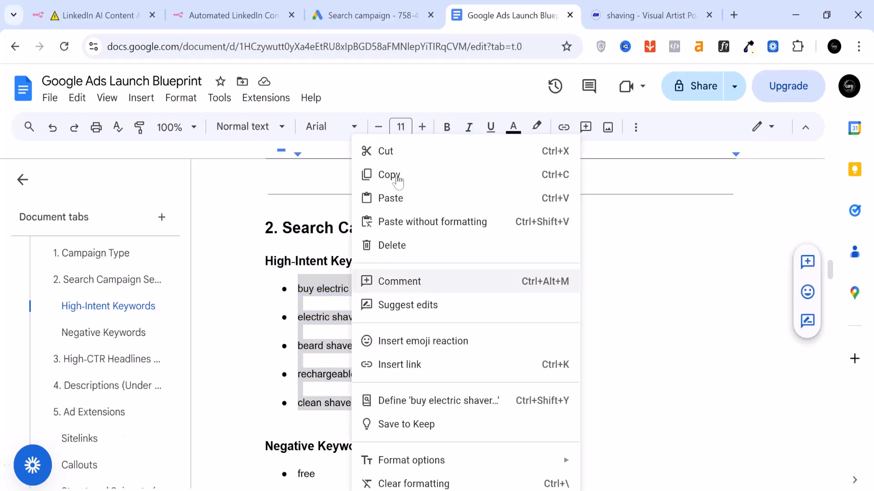
click(400, 178)
Step: Switch back to Google Ads and paste the copied high-intent keywords into Ad group 1's keyword list
click(368, 12)
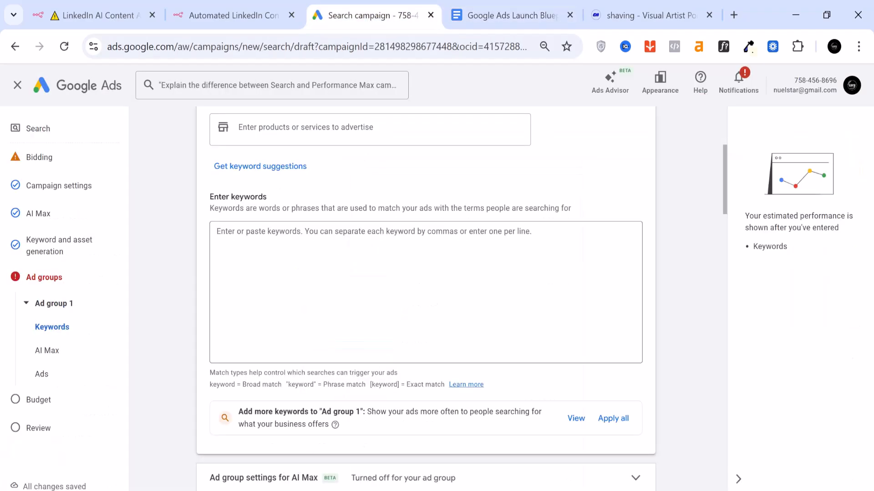
right_click(250, 238)
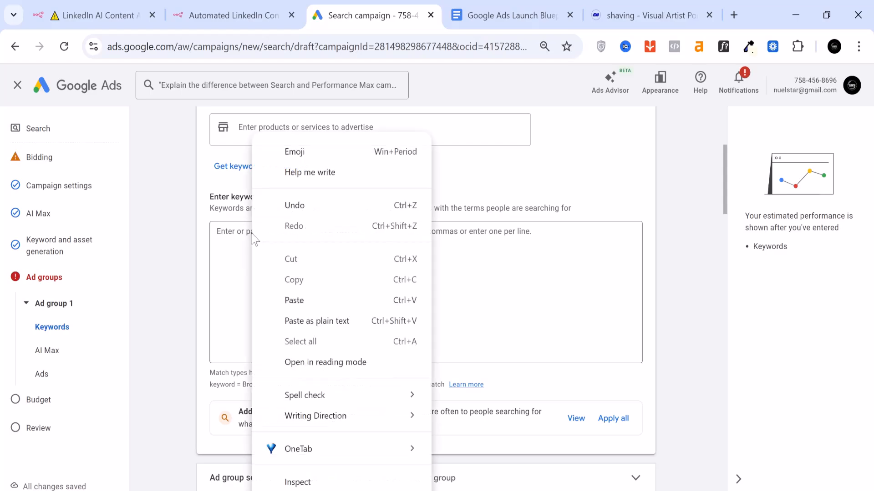
click(297, 300)
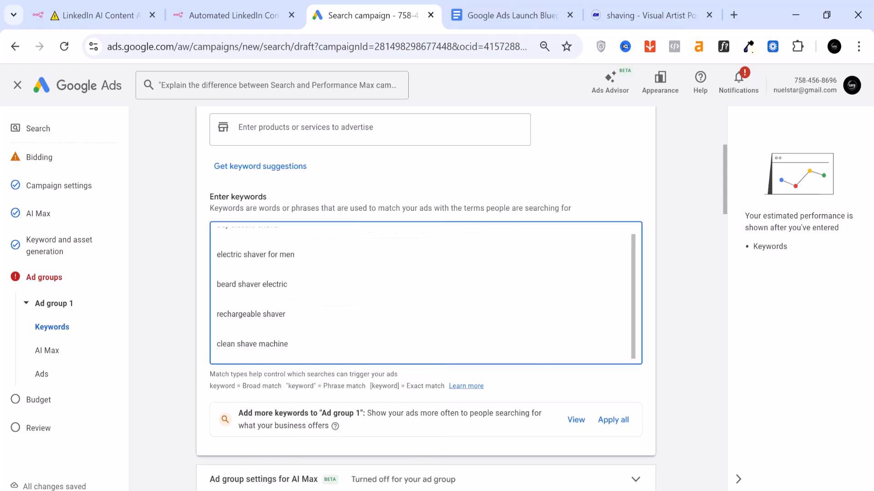
Step: Make the keyword "buy electric shaver" an exact match by enclosing it in square brackets
scroll(425, 293, up, 1)
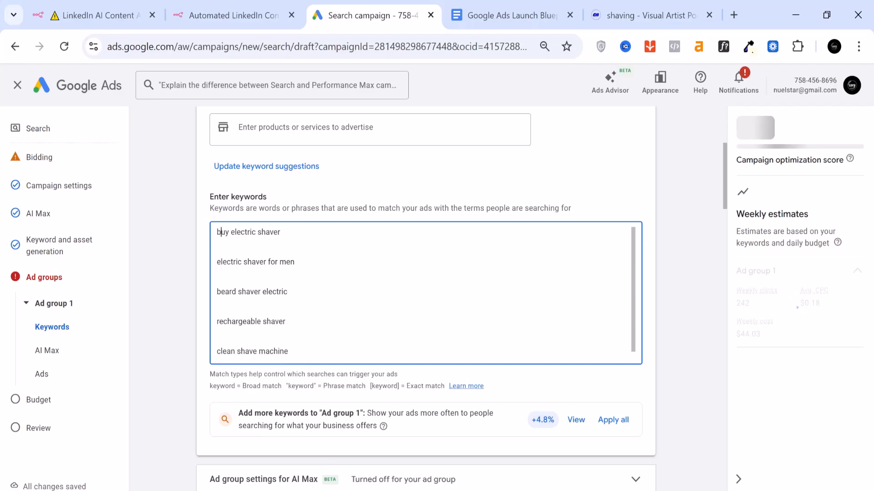
click(218, 233)
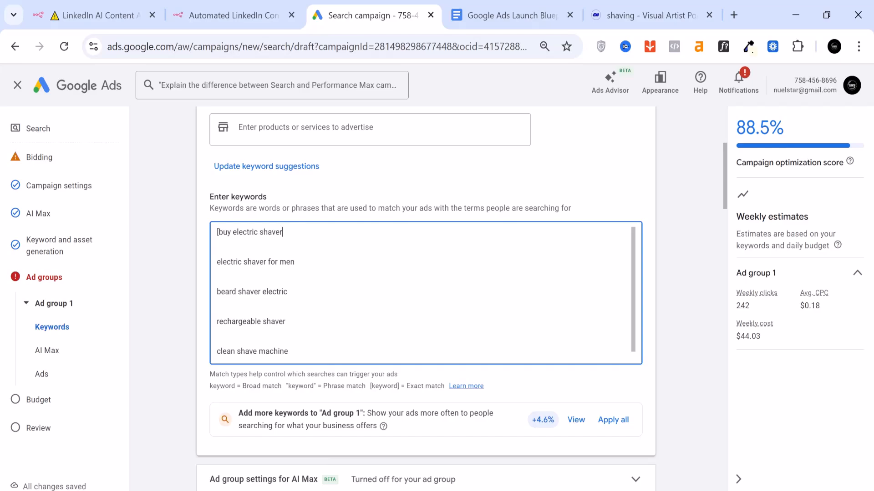
text(])
Step: Make the keyword "electric shaver for men" an exact match by enclosing it in square brackets
scroll(425, 293, down, 1)
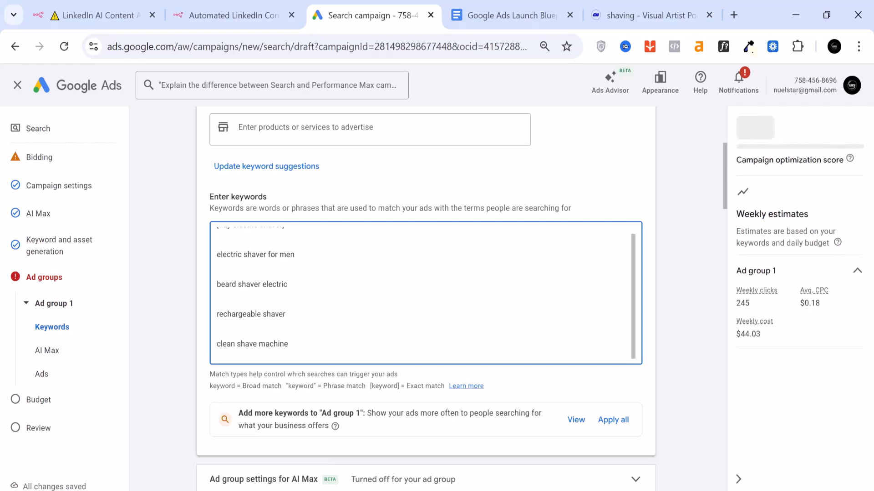
scroll(425, 293, up, 2)
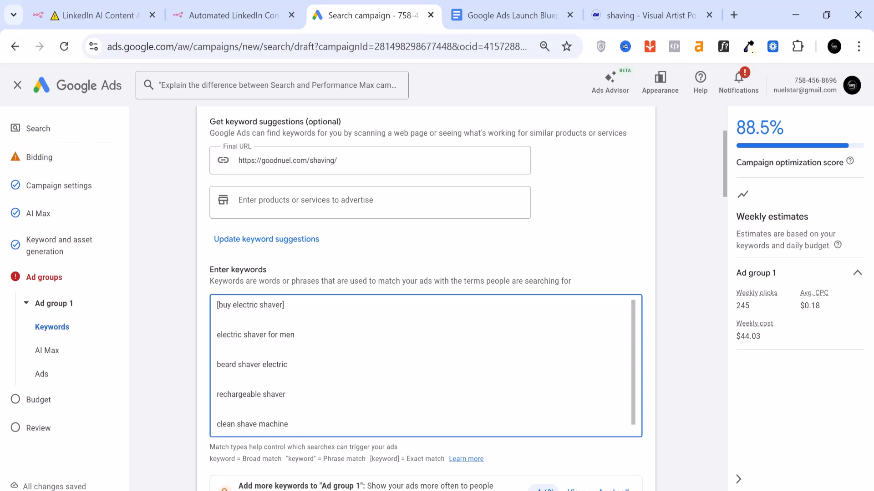
click(217, 335)
text([)
key(End)
text(])
scroll(252, 318, down, 1)
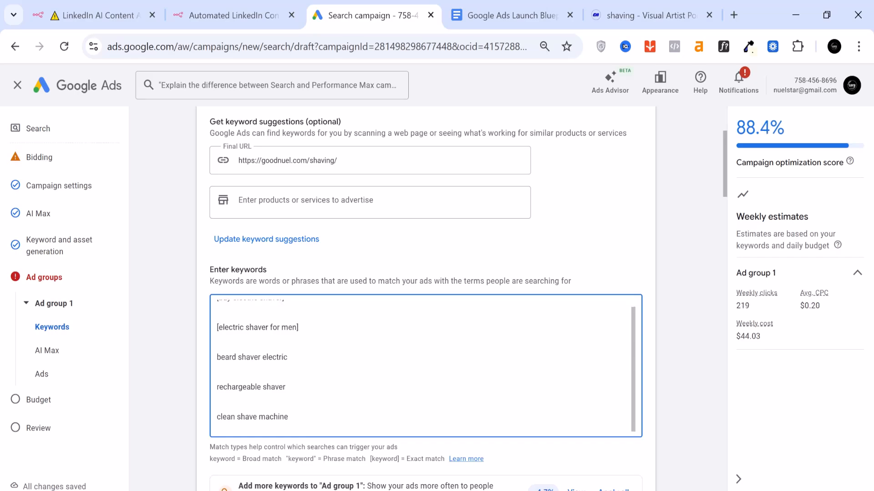
scroll(425, 364, up, 1)
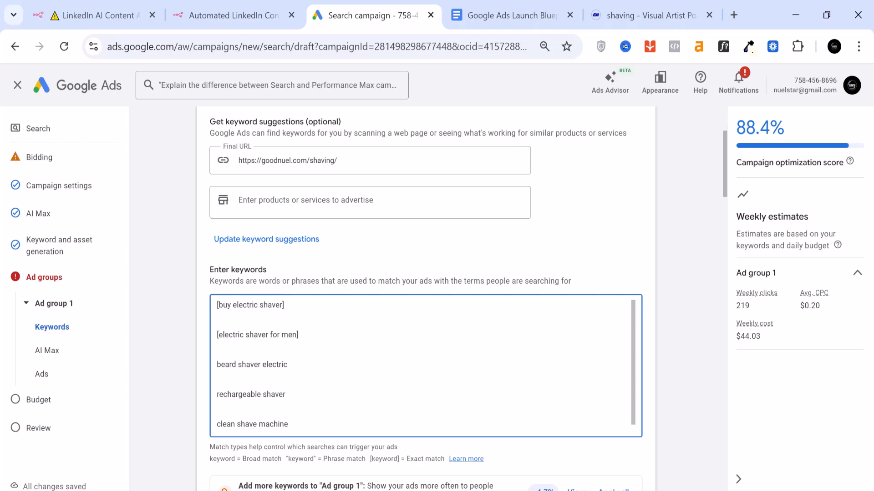
Step: Set the ad's display path to "Smooth" in the first part and "shaving" in the second
drag(243, 335, 298, 335)
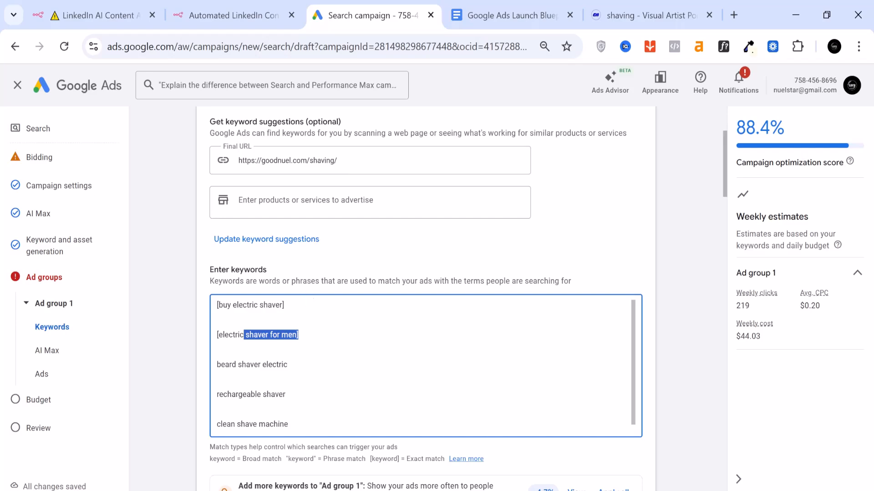
scroll(425, 364, down, 1)
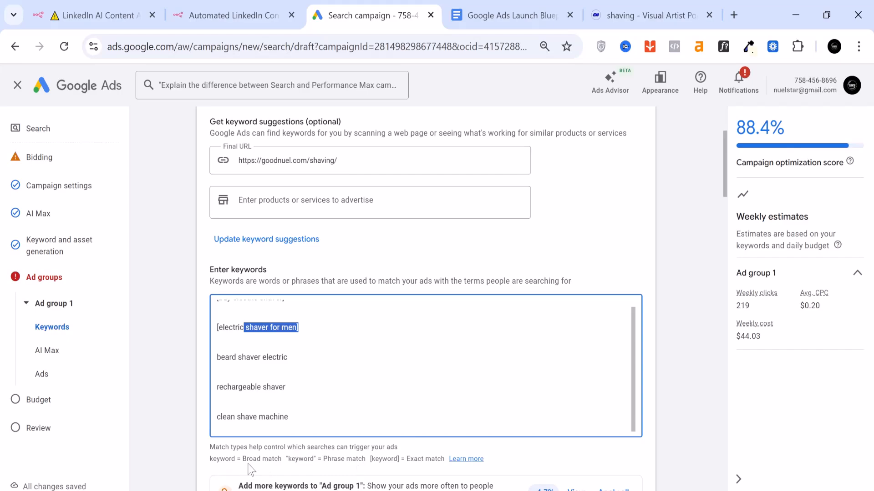
scroll(255, 364, down, 2)
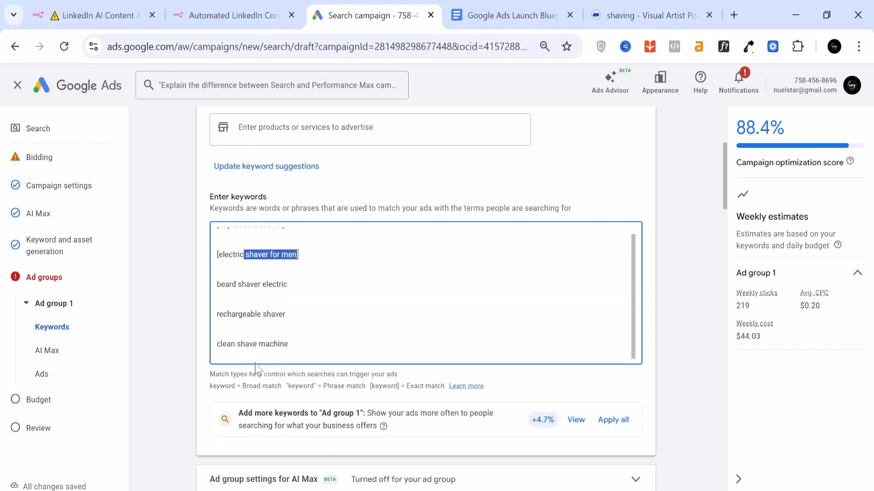
scroll(291, 289, down, 2)
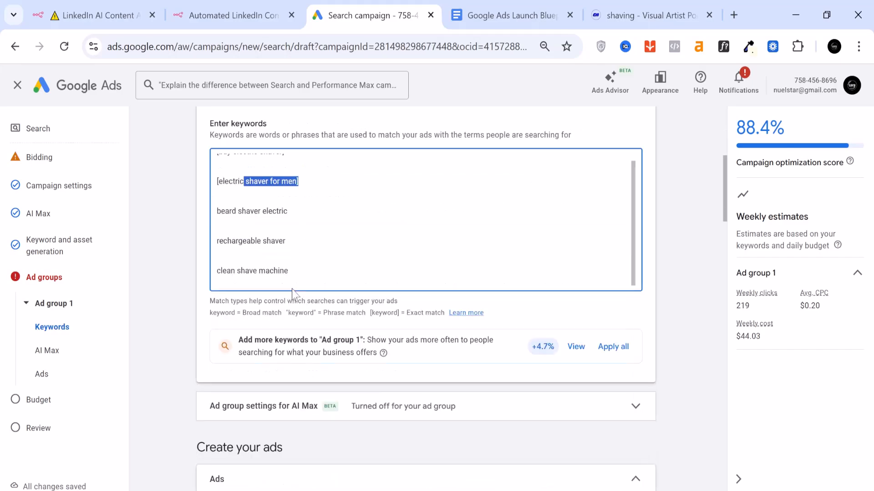
scroll(291, 289, down, 4)
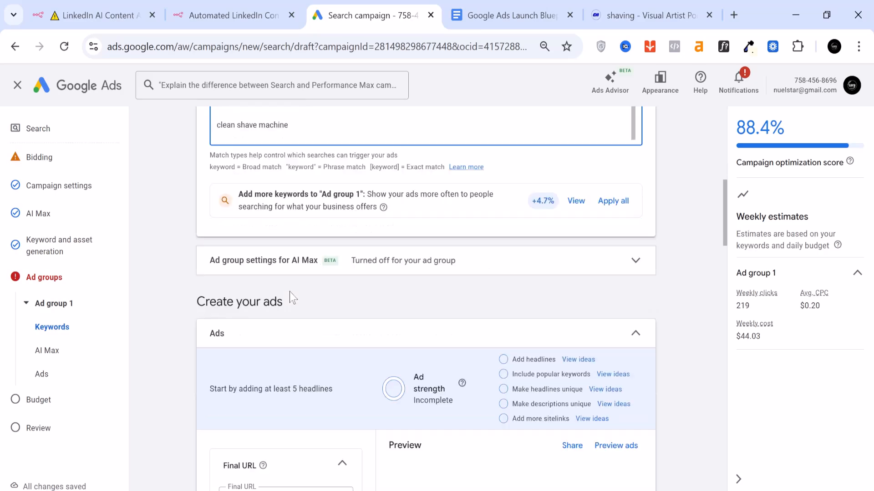
scroll(289, 292, down, 6)
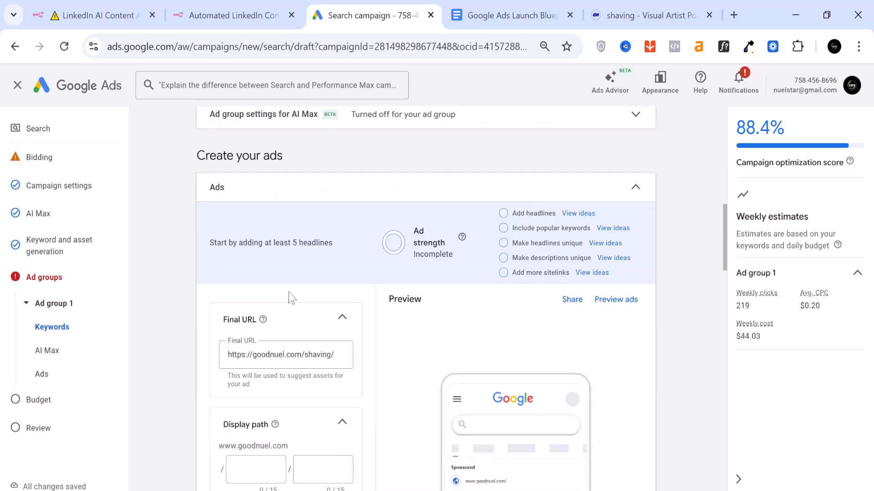
scroll(288, 292, down, 2)
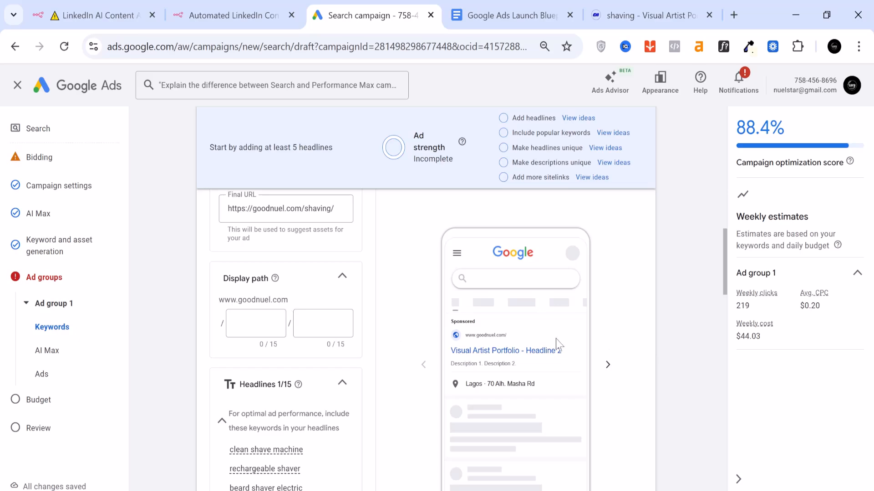
scroll(557, 346, up, 2)
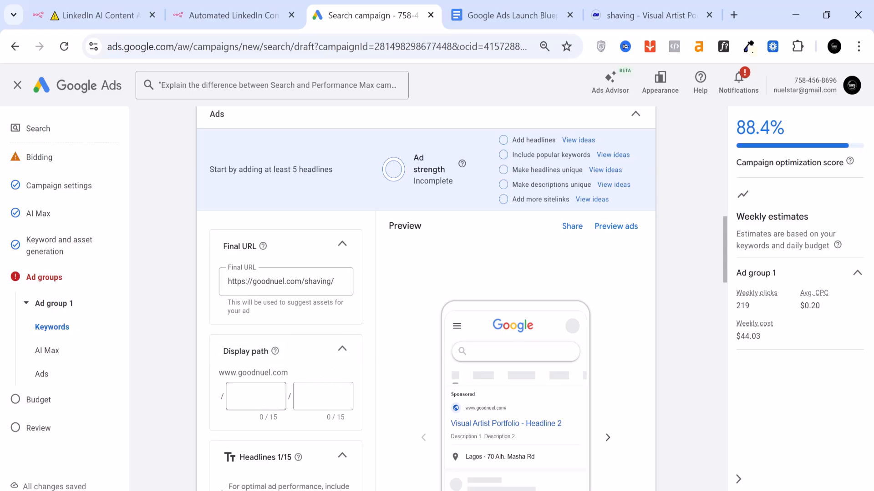
click(256, 396)
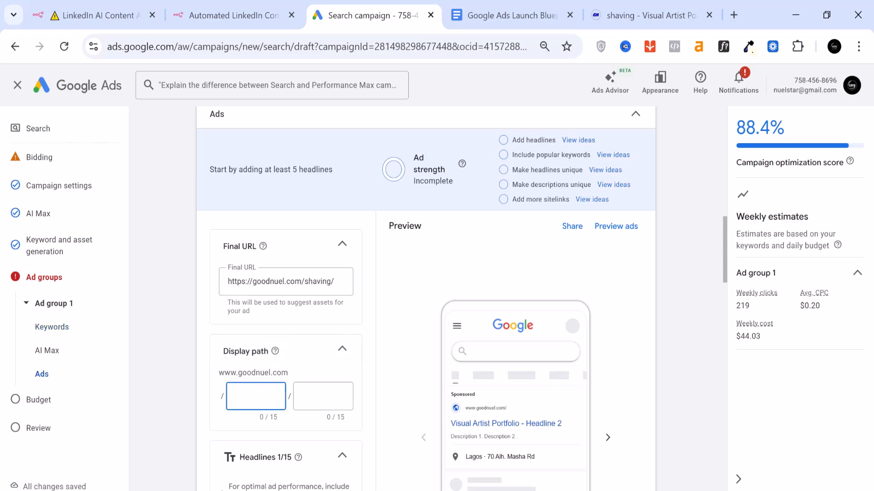
text(SMOOTH)
key(BackSpace)
key(BackSpace)
key(BackSpace)
key(BackSpace)
key(BackSpace)
text(mooth)
key(Tab)
text(shaving)
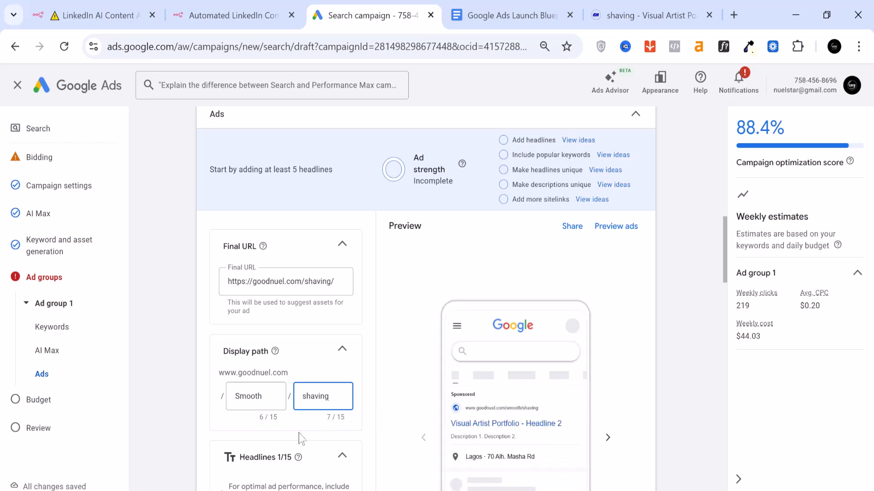
Step: Switch to the Google Ads Launch Blueprint document and copy the headline "Smooth Shave in Seconds" from the High-CTR Headlines list
scroll(355, 413, down, 3)
scroll(330, 414, down, 2)
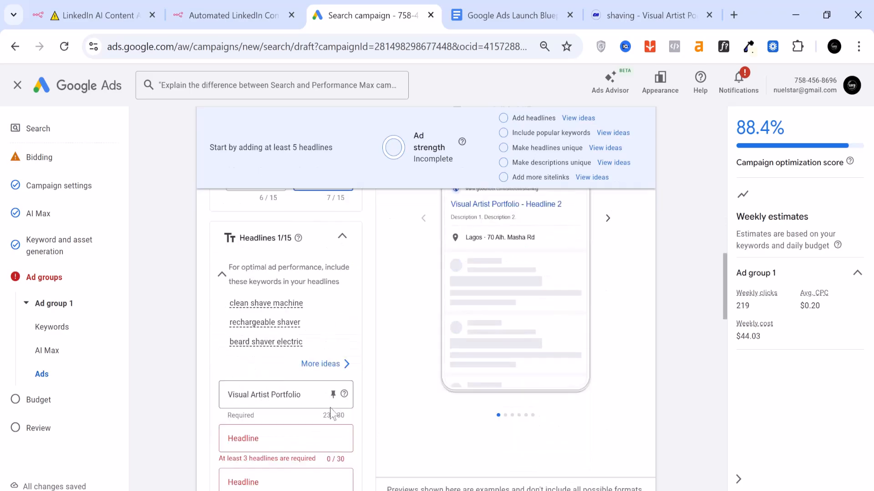
scroll(279, 391, down, 2)
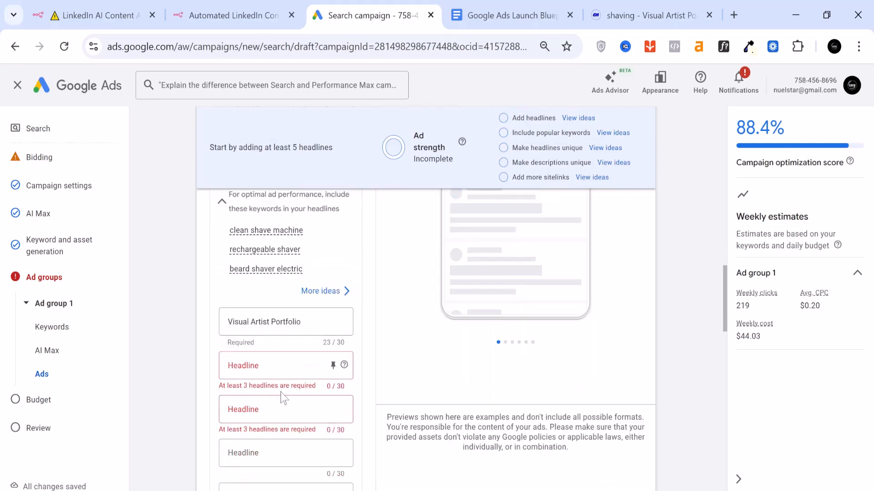
scroll(291, 342, down, 2)
scroll(307, 396, up, 2)
click(513, 18)
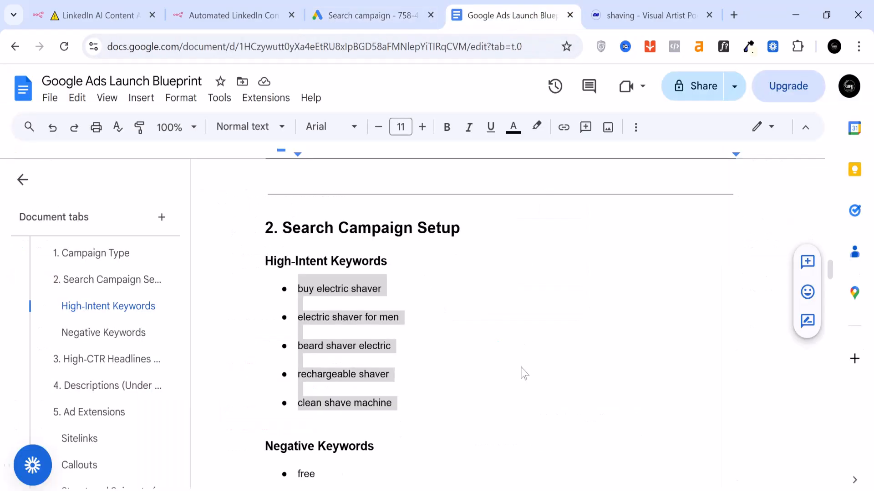
scroll(527, 325, down, 10)
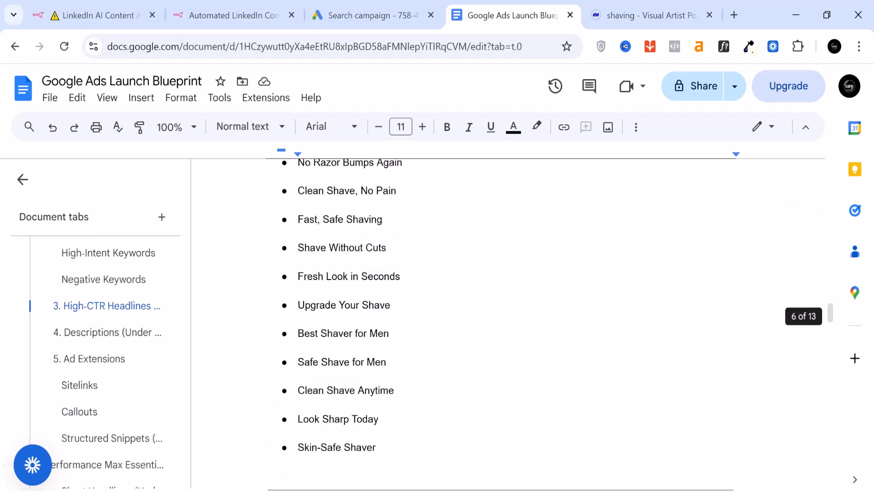
scroll(507, 318, up, 3)
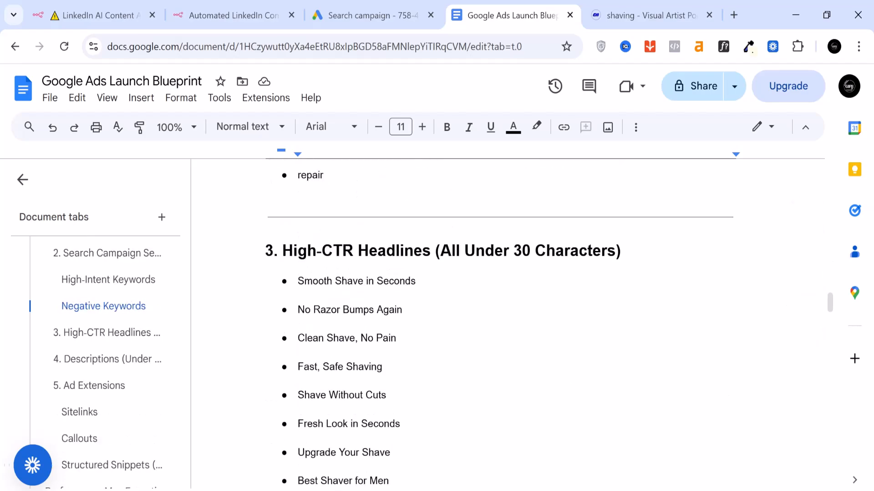
drag(298, 281, 416, 280)
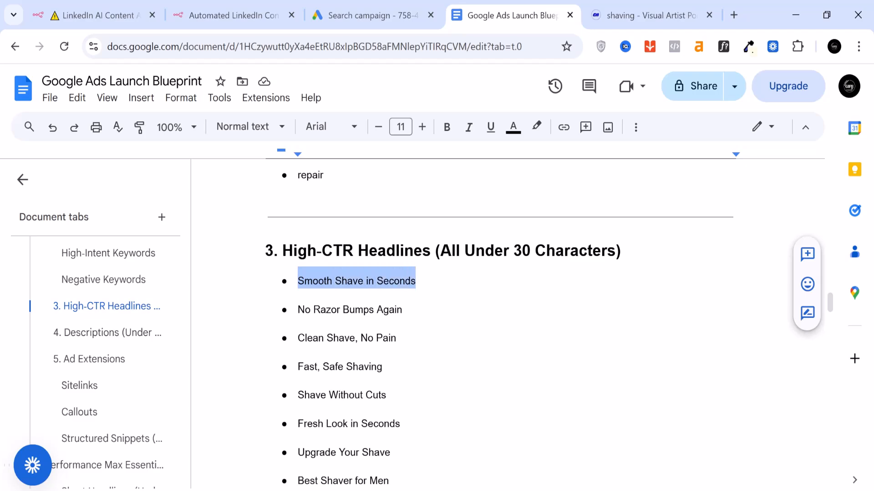
right_click(393, 287)
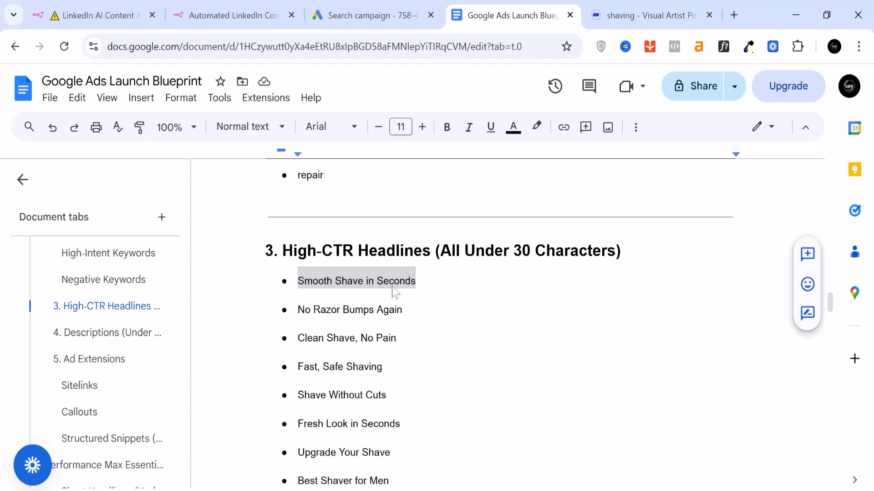
click(436, 178)
Step: Switch back to Google Ads and fill the ad's headlines with the blueprint's twelve headlines, from "Smooth Shave in Seconds" to "Skin-Safe Shaver"
key(ctrl+shift+Tab)
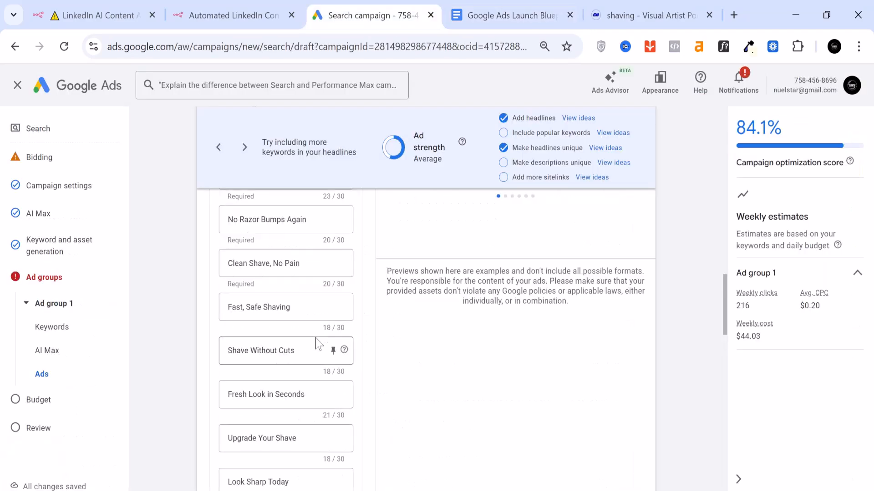
scroll(309, 302, up, 4)
scroll(307, 297, down, 2)
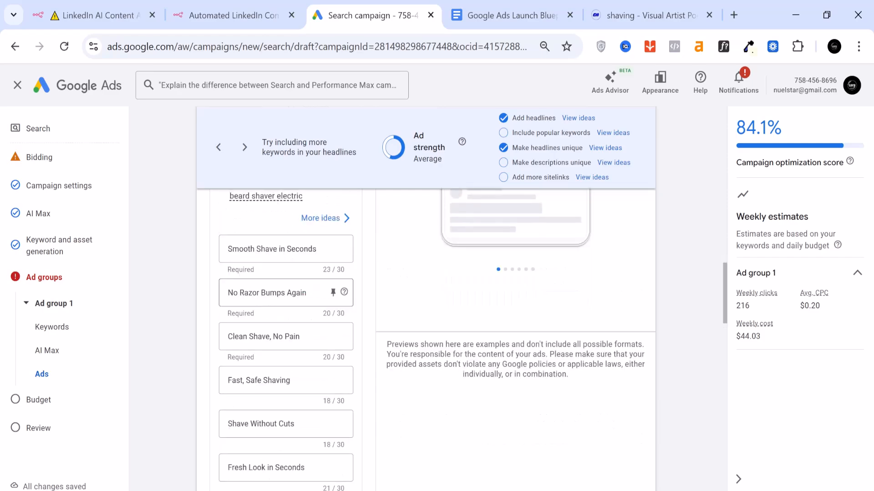
scroll(275, 284, down, 4)
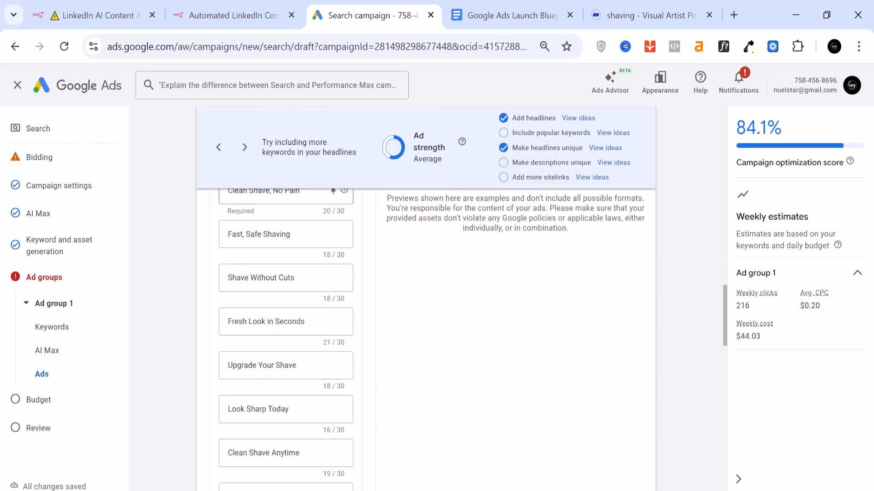
scroll(277, 283, down, 4)
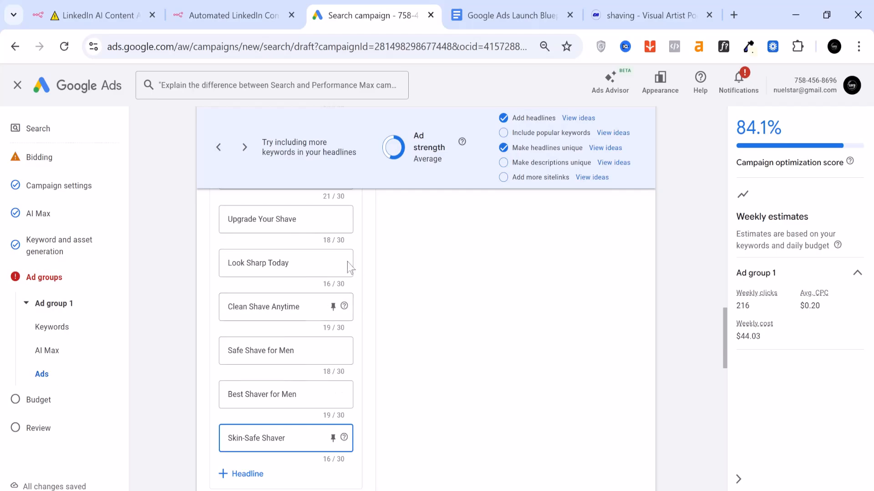
scroll(264, 316, down, 6)
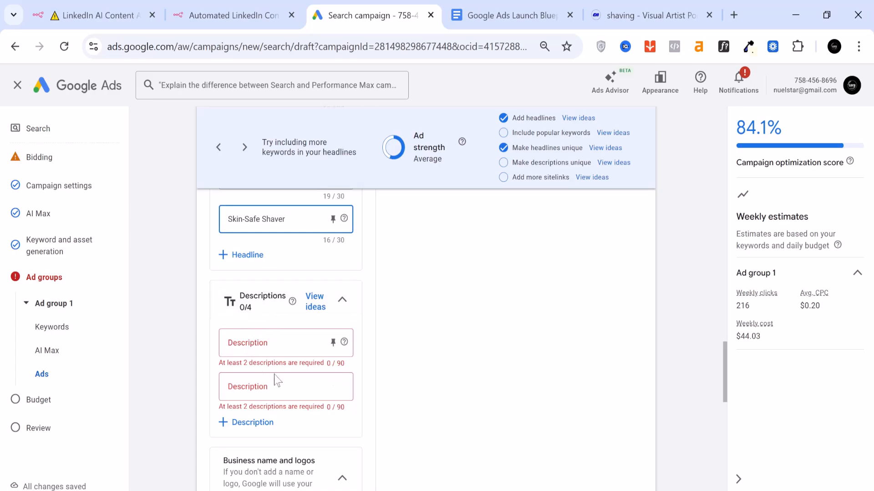
Step: Switch to the blueprint document and copy the description "Get a smooth, clean shave with no bumps or cuts. Fast and gentle on skin."
scroll(274, 377, down, 2)
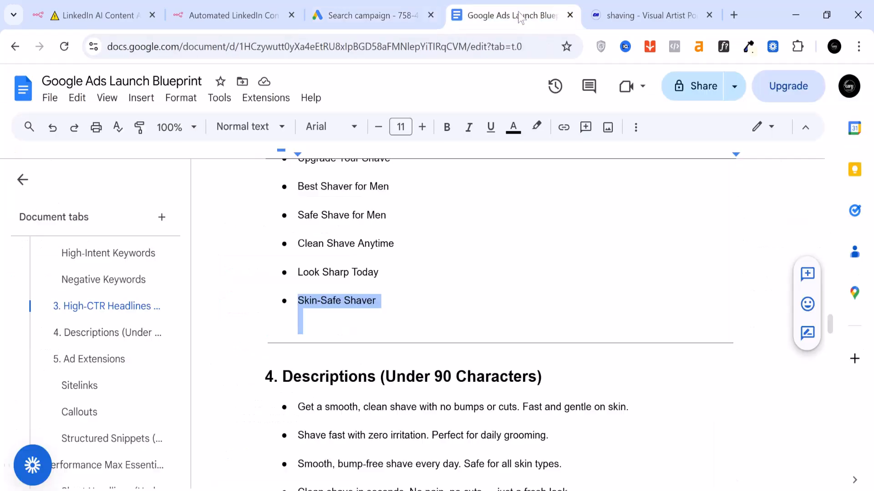
click(518, 11)
scroll(439, 402, down, 3)
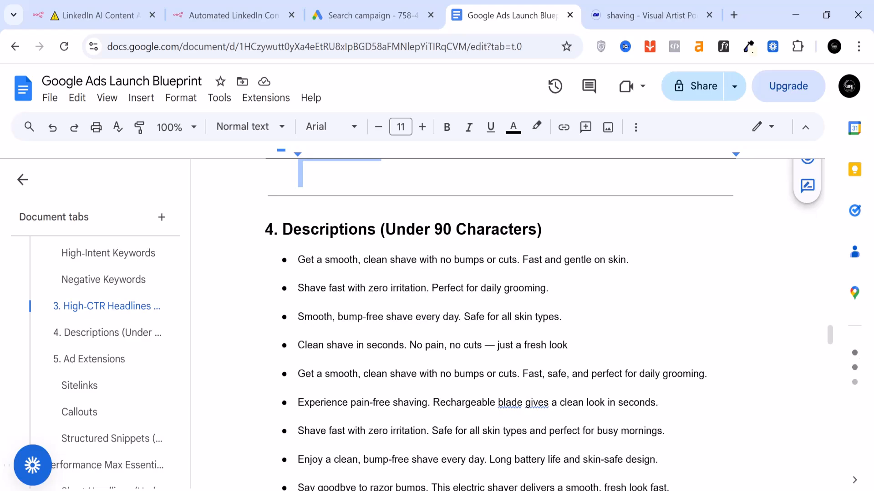
click(298, 260)
drag(298, 260, 626, 260)
right_click(548, 261)
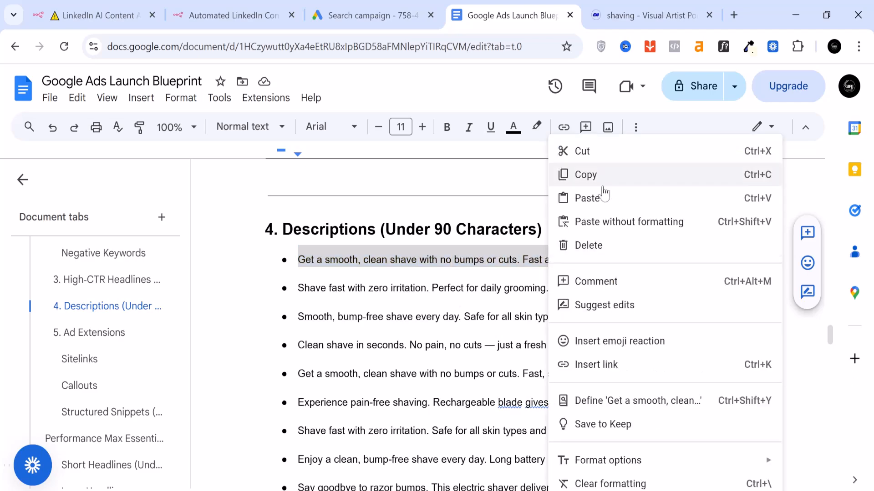
click(592, 173)
Step: Switch back to Google Ads, paste the copied description, and fill the remaining three descriptions with the blueprint's second to fourth descriptions
click(376, 18)
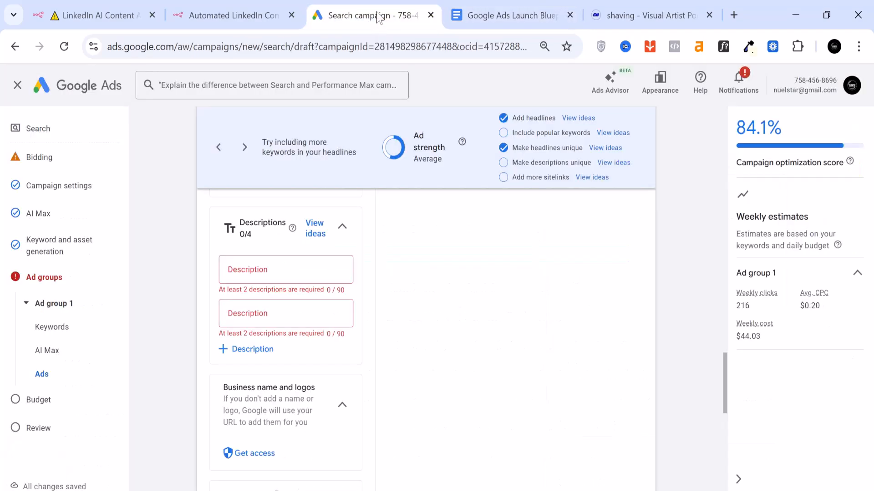
click(273, 270)
right_click(259, 273)
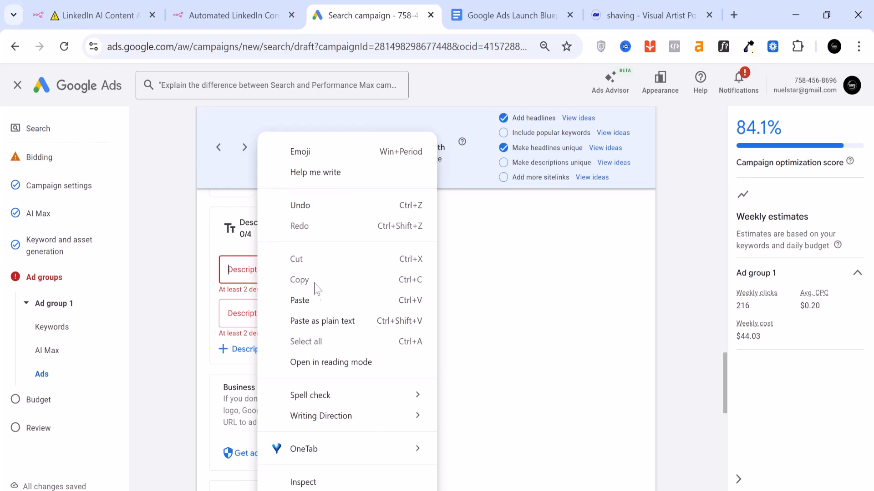
click(312, 301)
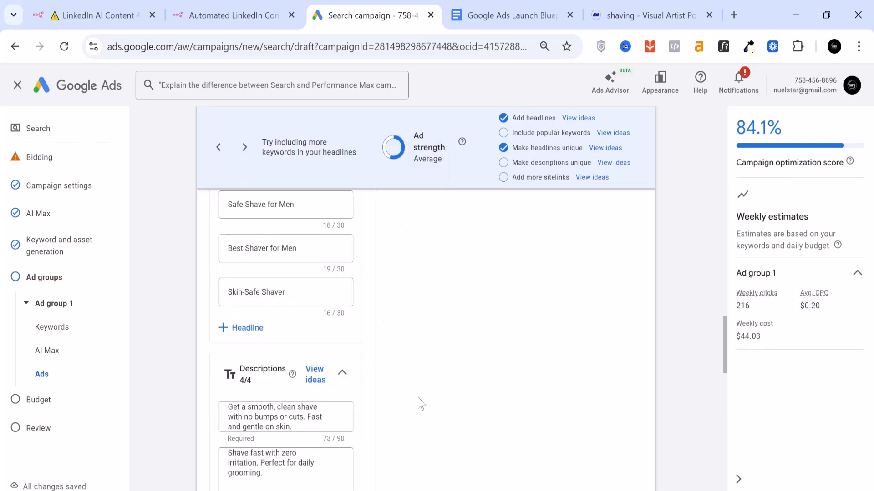
scroll(418, 403, down, 2)
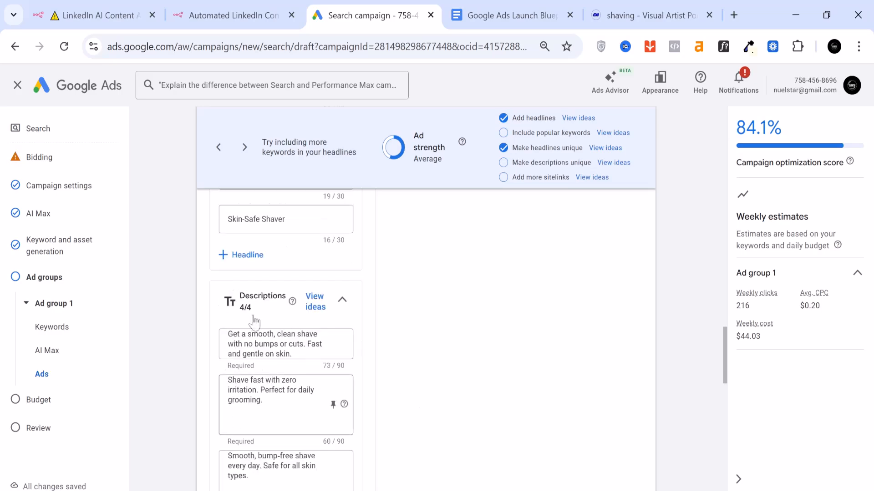
scroll(255, 332, down, 5)
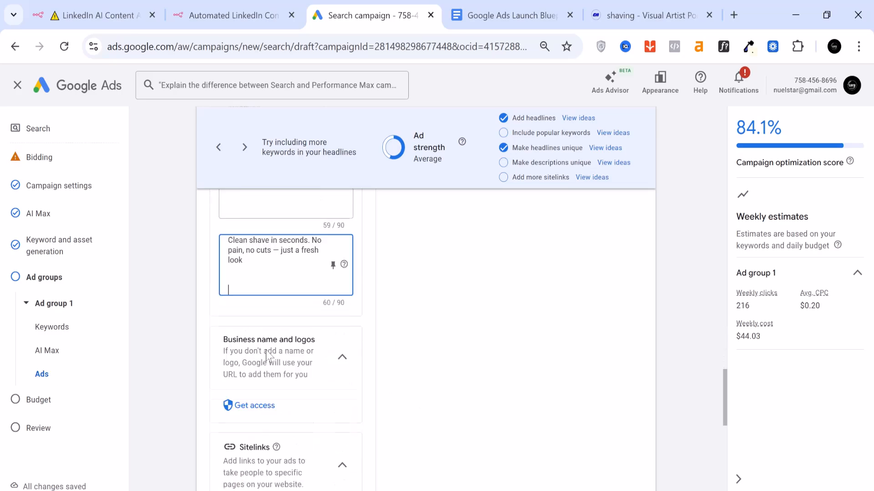
Step: Check the ad's Sitelinks section, switch to the blueprint document, and examine its Ad Extensions lists of sitelinks, callouts and structured snippets
scroll(265, 353, down, 2)
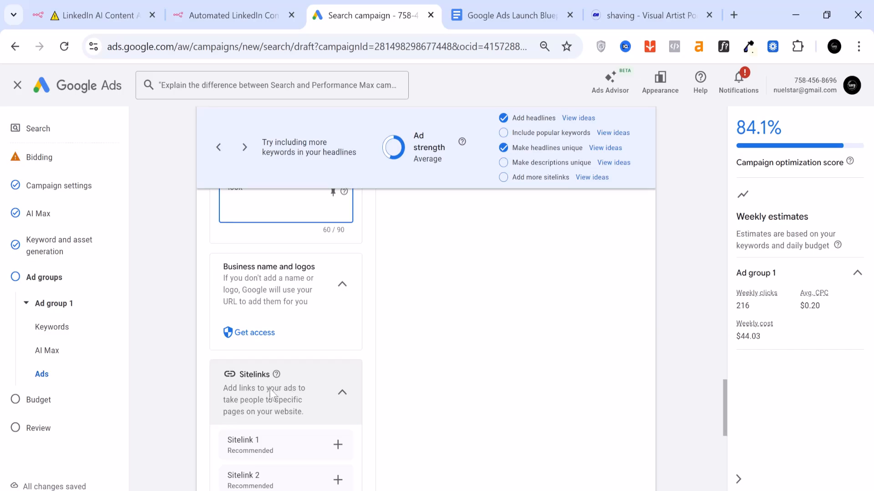
scroll(455, 377, up, 1)
scroll(362, 396, down, 2)
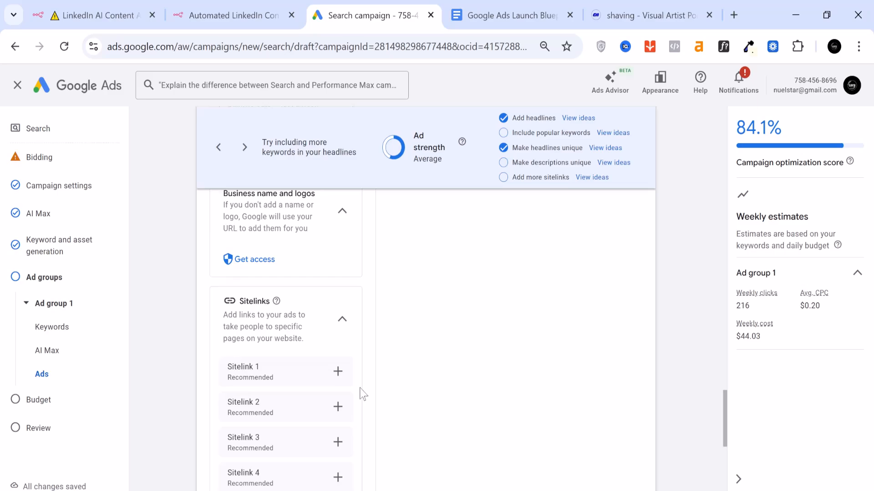
scroll(360, 392, down, 1)
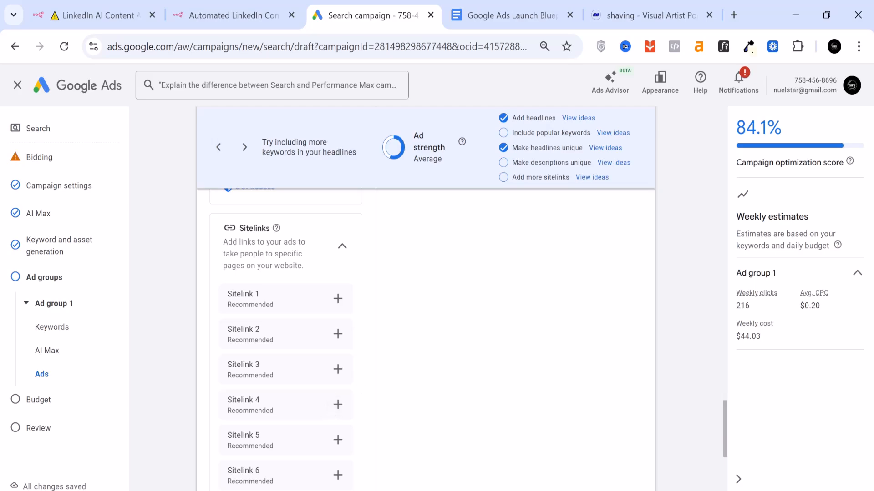
click(522, 15)
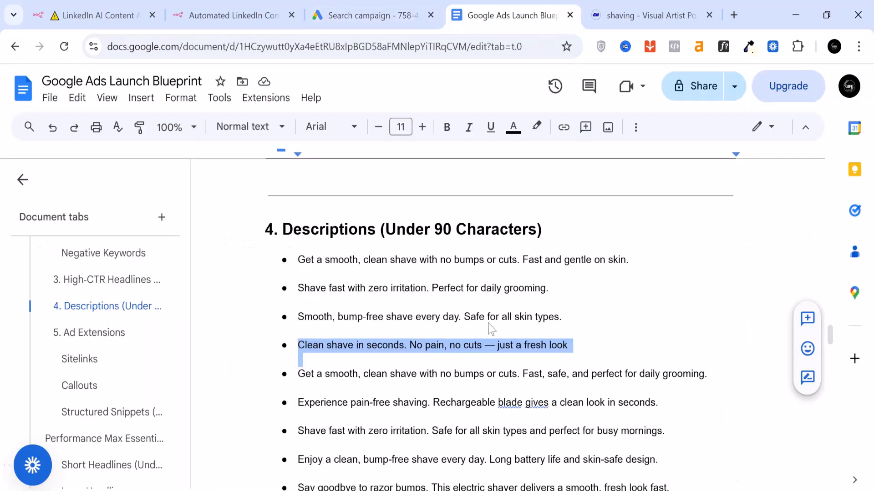
scroll(458, 370, down, 10)
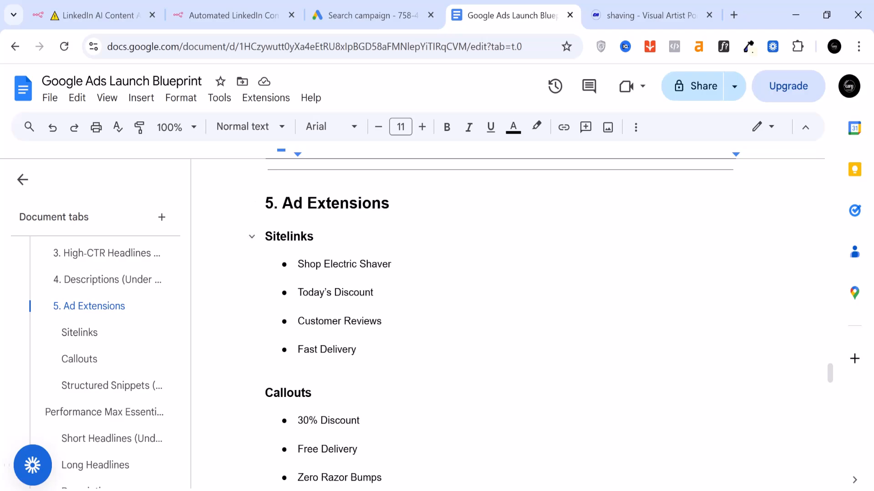
scroll(491, 323, down, 5)
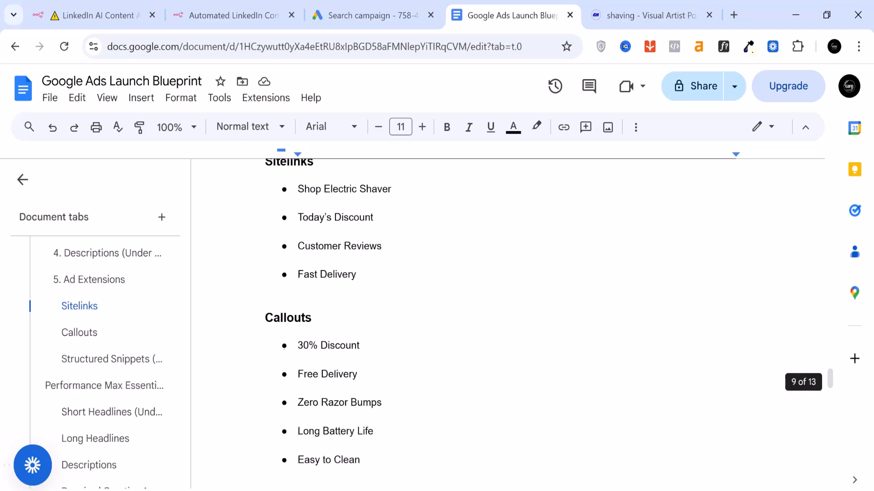
scroll(501, 319, down, 3)
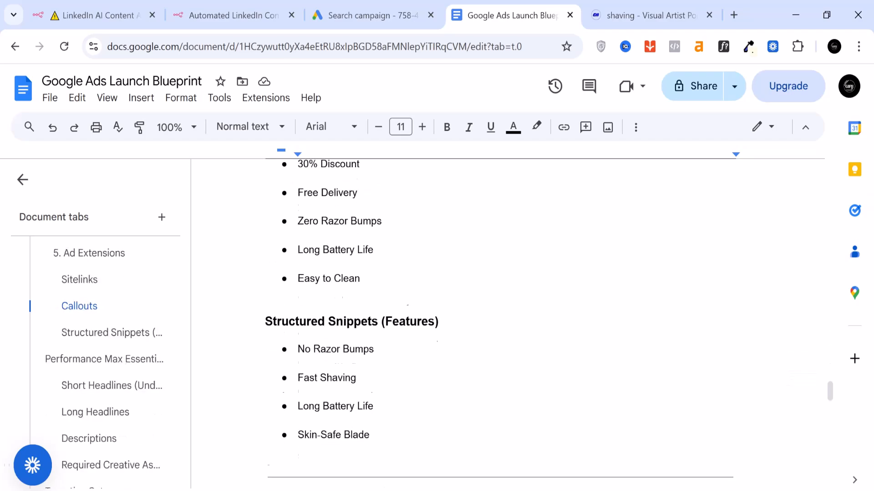
scroll(500, 319, up, 8)
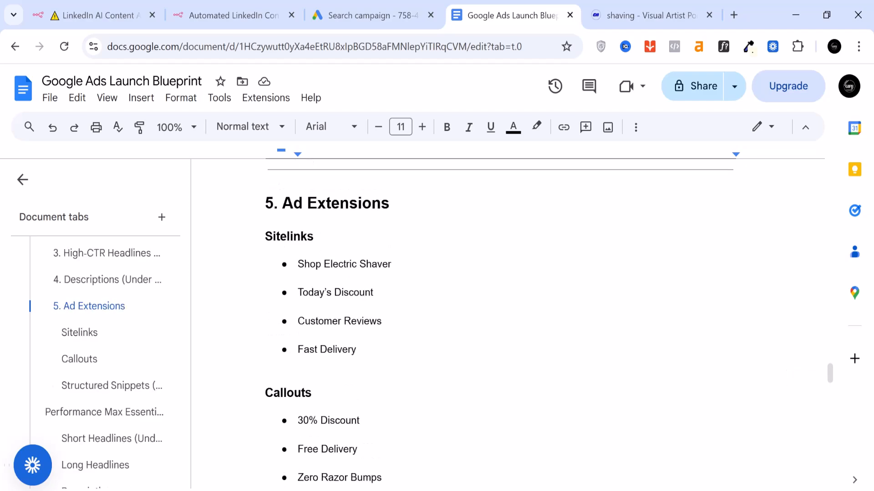
Step: Open the form for Sitelink 1 in Google Ads and copy "Shop Electric Shaver" from the blueprint document's Sitelinks list
key(ctrl+shift+Tab)
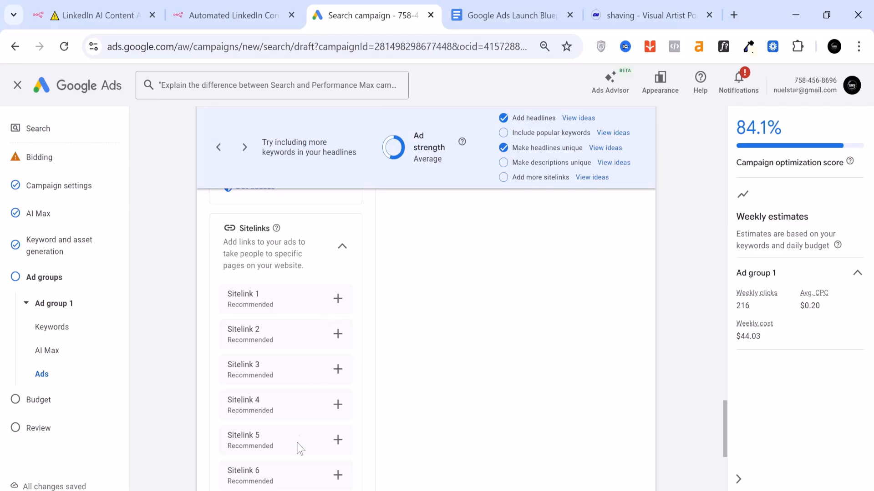
click(333, 304)
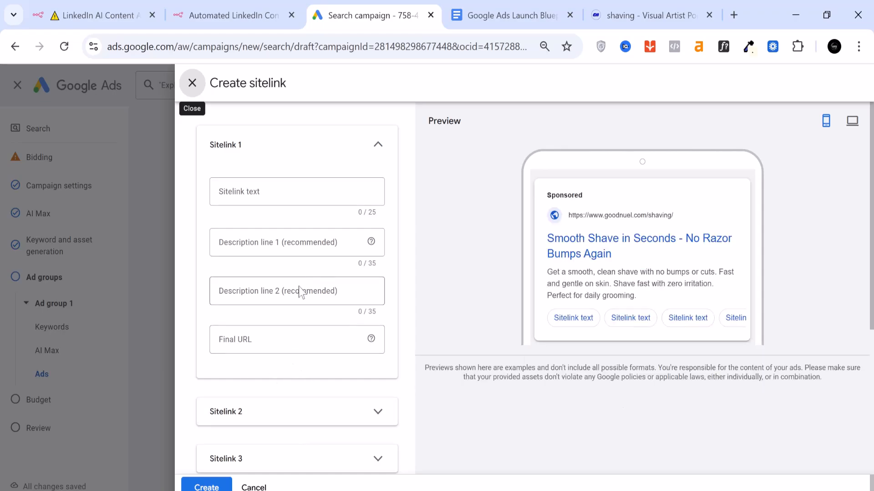
click(518, 15)
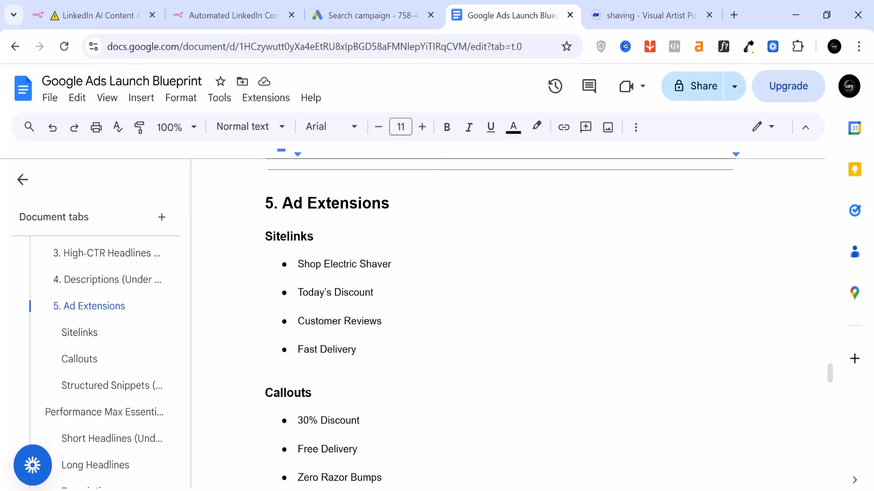
triple_click(344, 264)
right_click(304, 262)
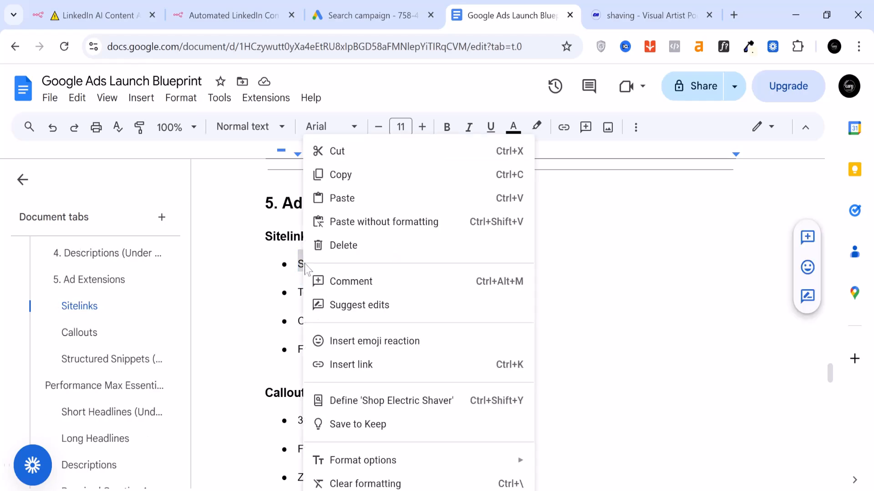
click(362, 177)
Step: Switch back to Google Ads and set the text of Sitelink 1 to "Shop Electric Shaver"
click(370, 15)
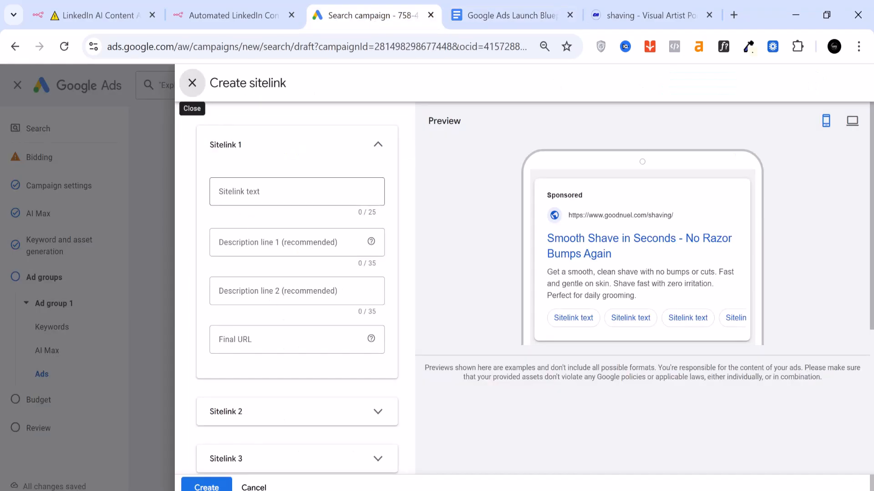
click(297, 192)
right_click(248, 191)
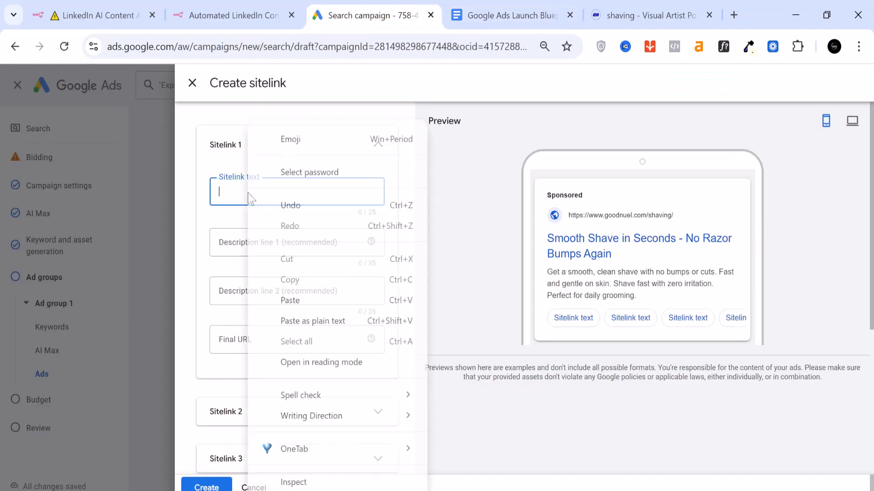
click(288, 301)
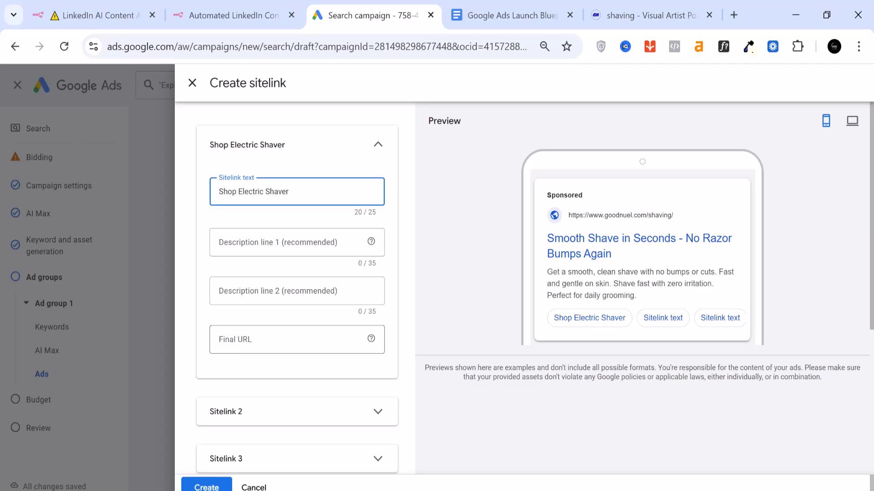
click(242, 348)
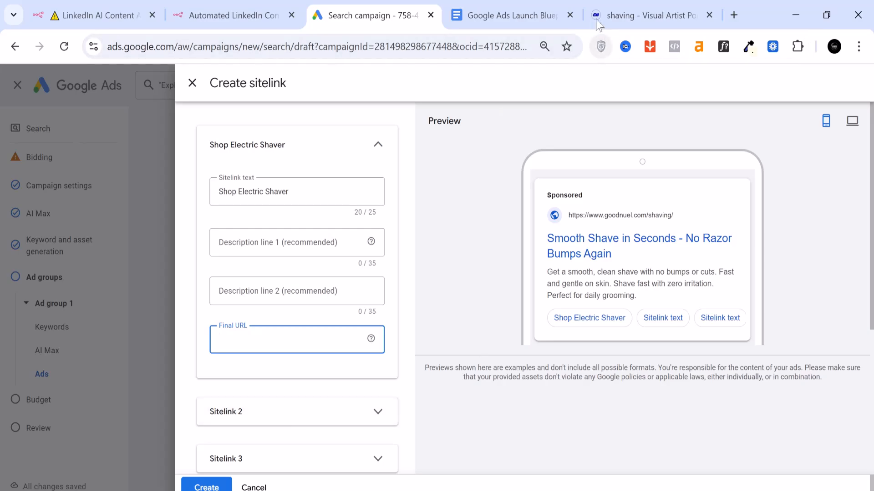
Step: Switch to the blueprint document and copy "Today's Discount" from the Sitelinks list
click(505, 15)
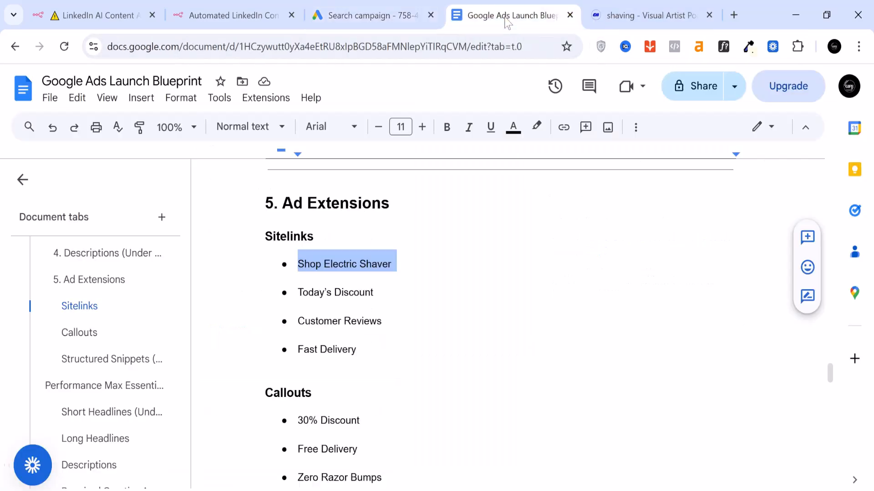
double_click(354, 293)
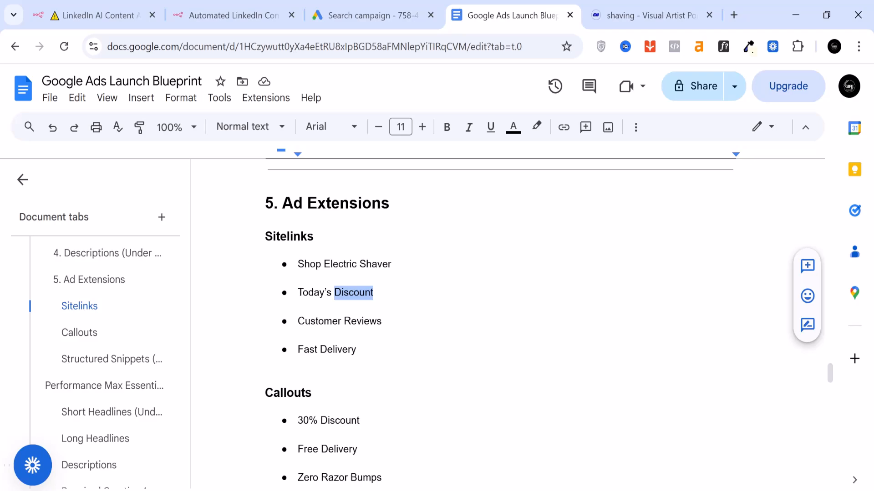
drag(374, 292, 303, 292)
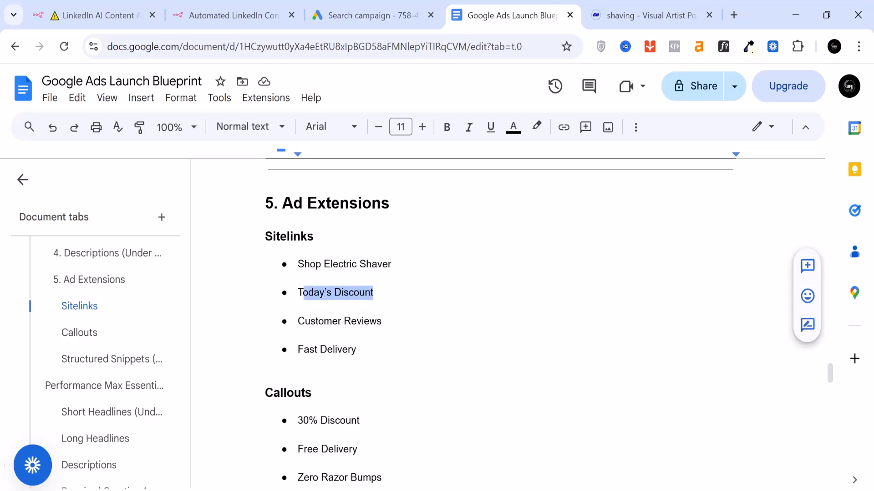
key(ctrl+c)
right_click(325, 278)
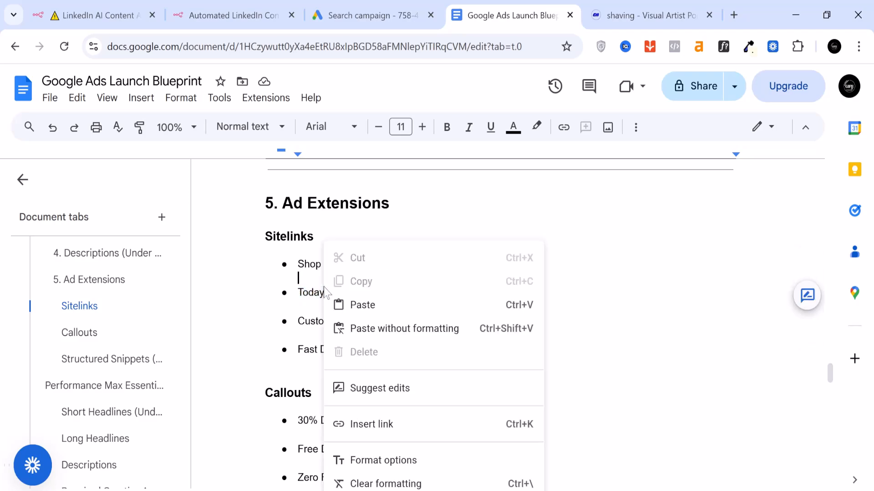
drag(298, 293, 379, 292)
right_click(314, 296)
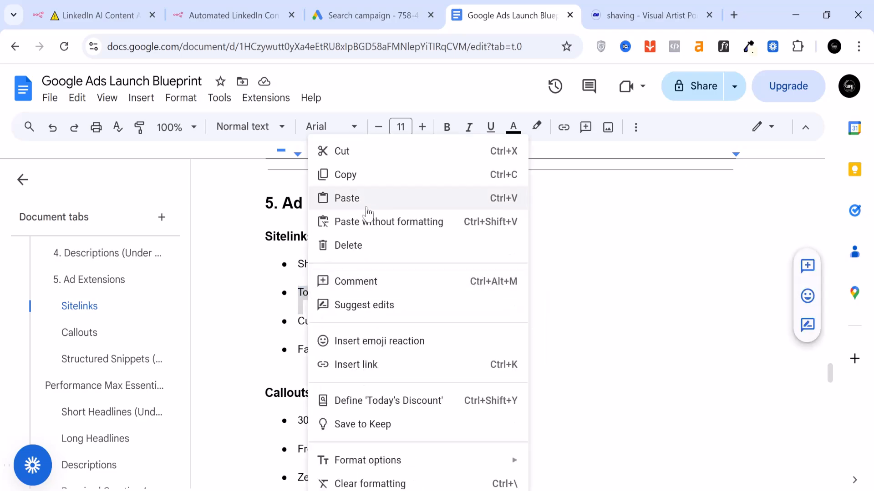
click(357, 177)
click(375, 21)
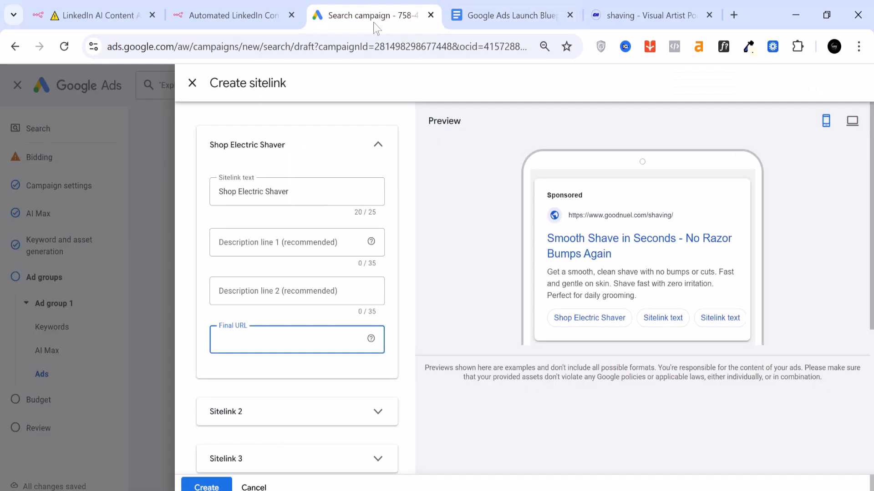
click(335, 412)
click(323, 387)
right_click(267, 381)
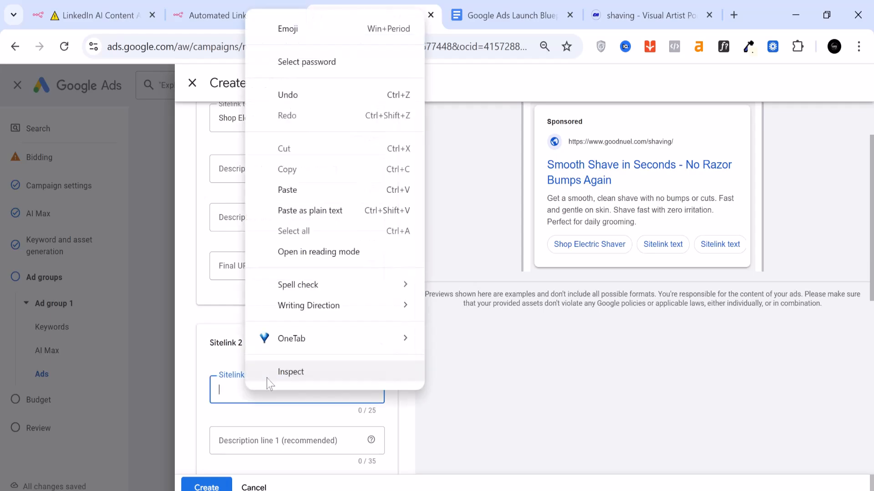
click(282, 187)
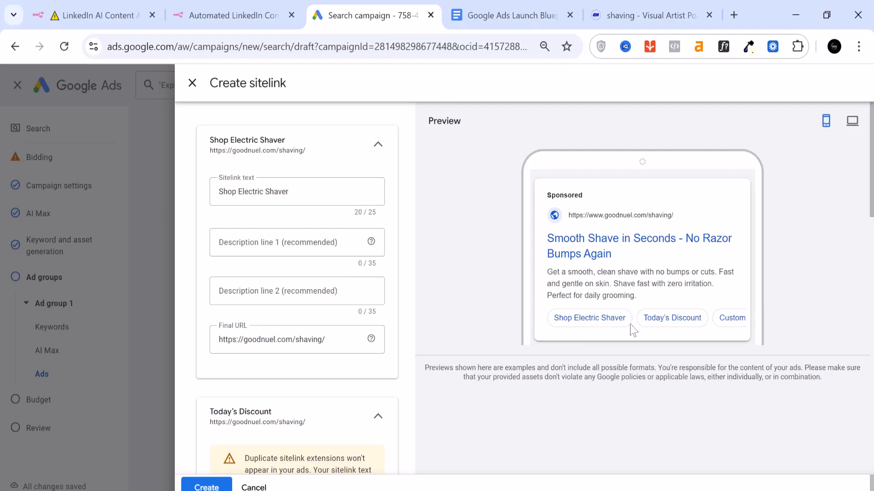
Step: Review the sitelink entries and create the sitelinks "Shop Electric Shaver", "Today's Discount" and "Customer Reviews"
scroll(319, 354, down, 2)
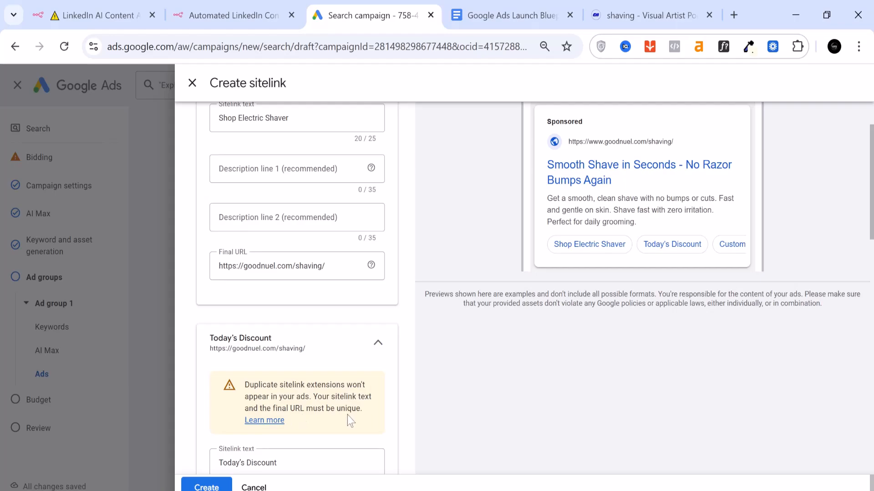
scroll(344, 400, down, 1)
scroll(339, 380, up, 1)
scroll(283, 331, up, 1)
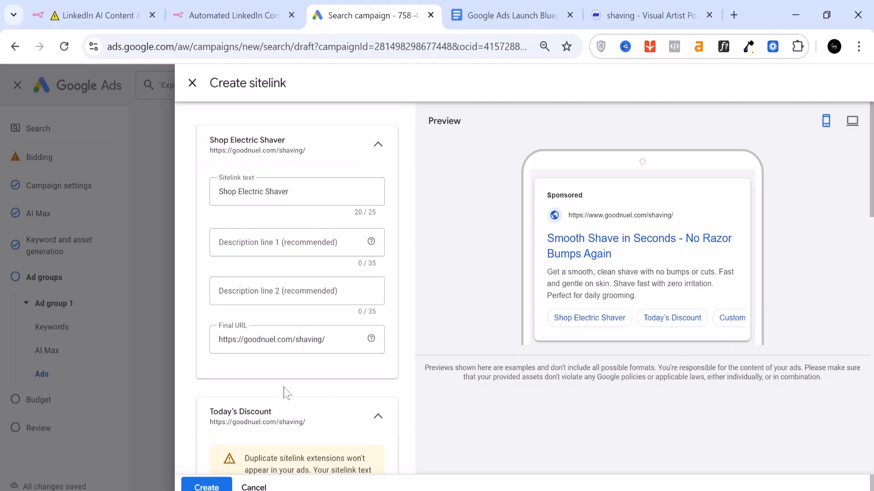
click(216, 488)
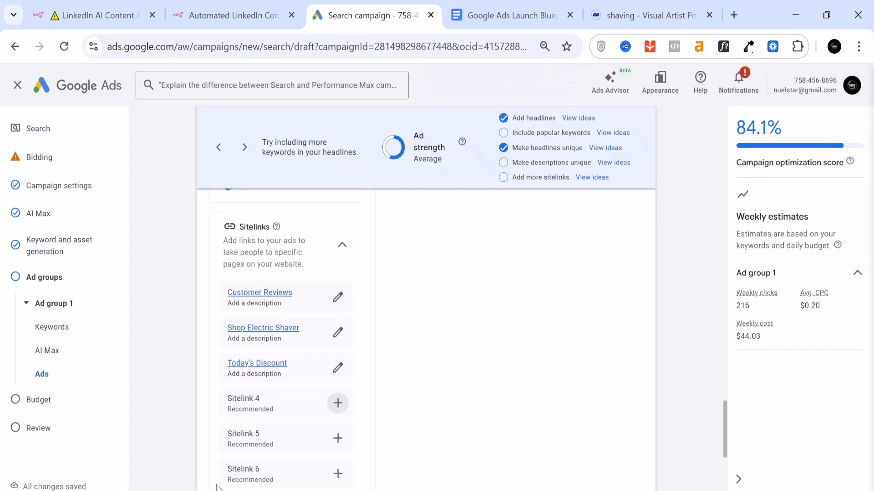
Step: Check the ad's remaining asset sections, save Ad group 1, and continue to the campaign's budget settings
scroll(303, 407, down, 5)
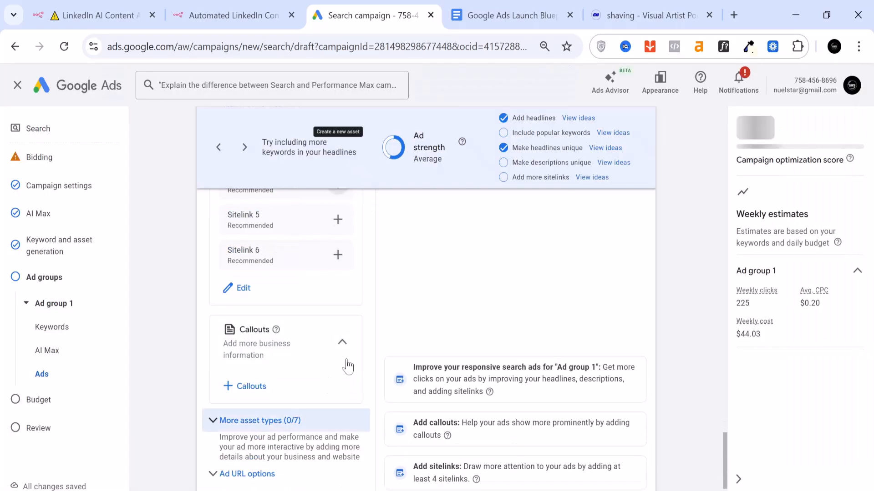
scroll(283, 405, down, 2)
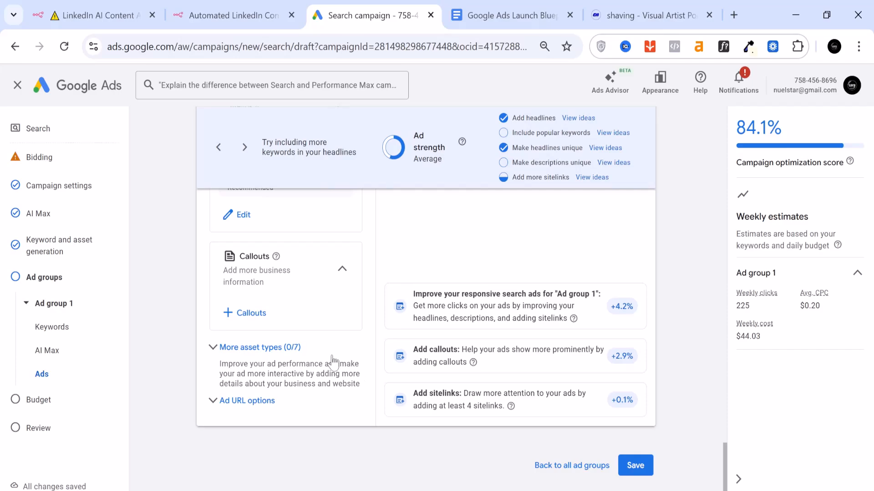
scroll(333, 360, up, 7)
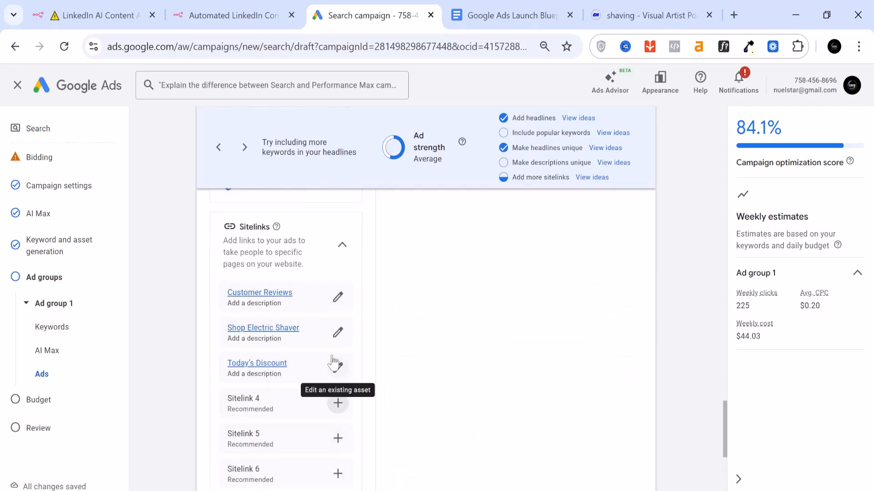
scroll(332, 362, up, 5)
scroll(333, 363, down, 10)
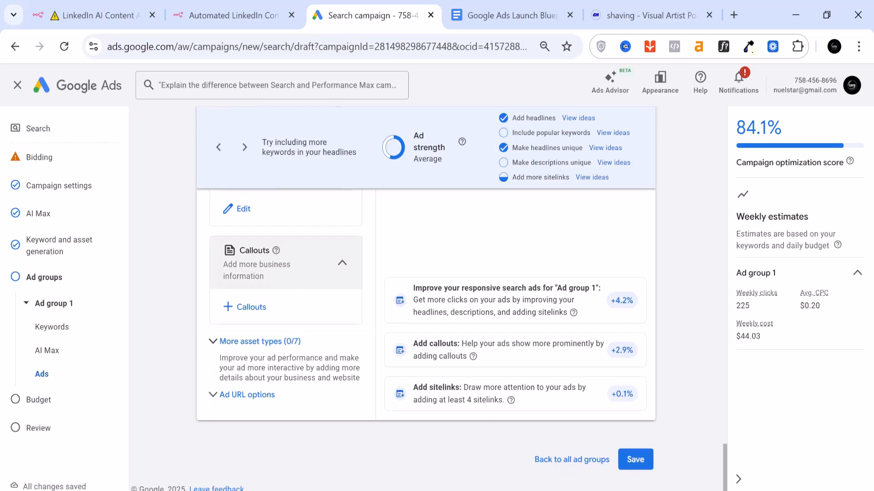
click(638, 463)
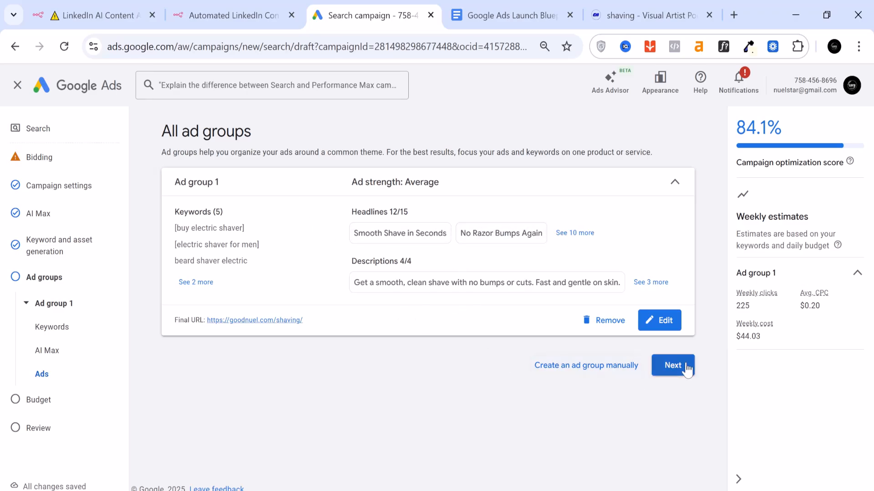
click(672, 365)
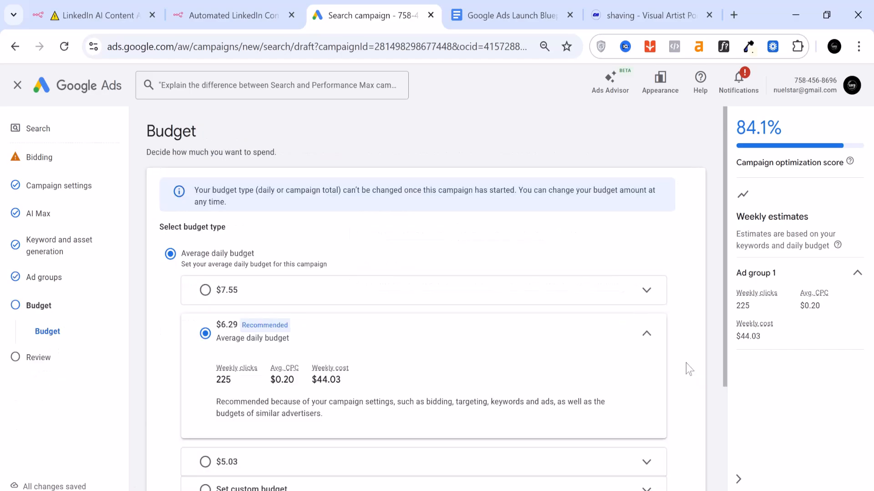
Step: Choose a custom average daily budget for the campaign and set it to $5
scroll(409, 335, down, 2)
scroll(410, 334, up, 2)
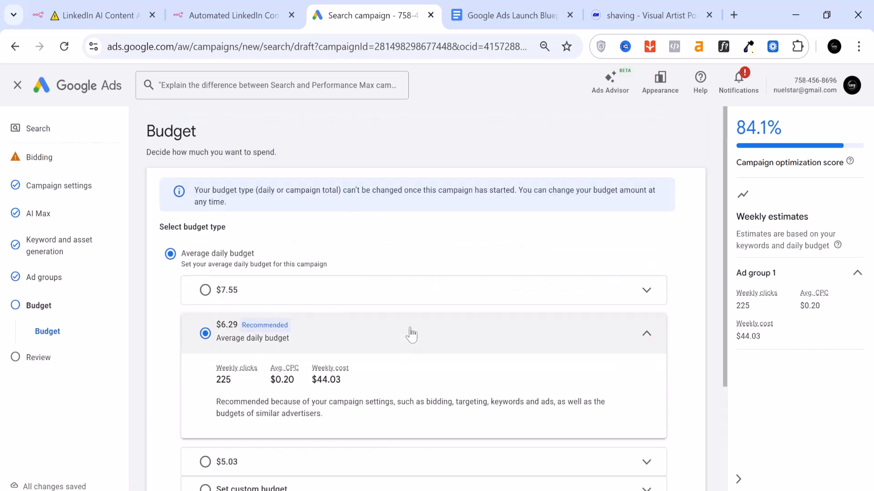
scroll(511, 343, down, 2)
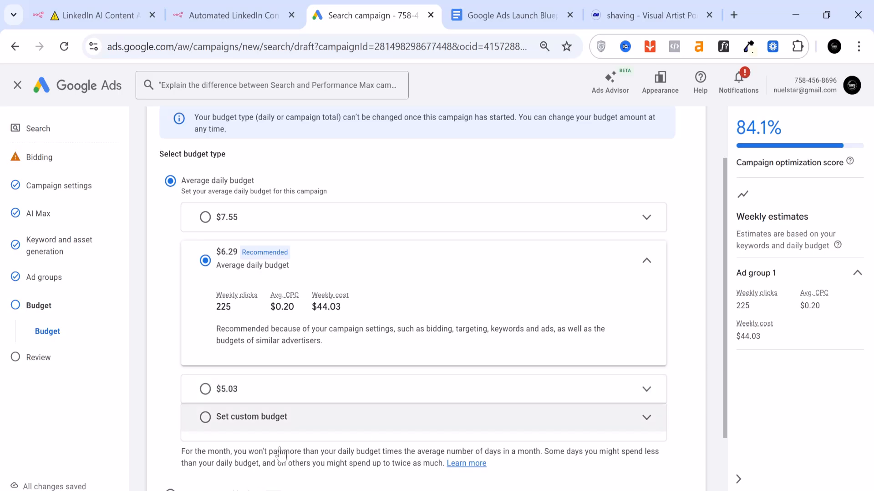
click(206, 419)
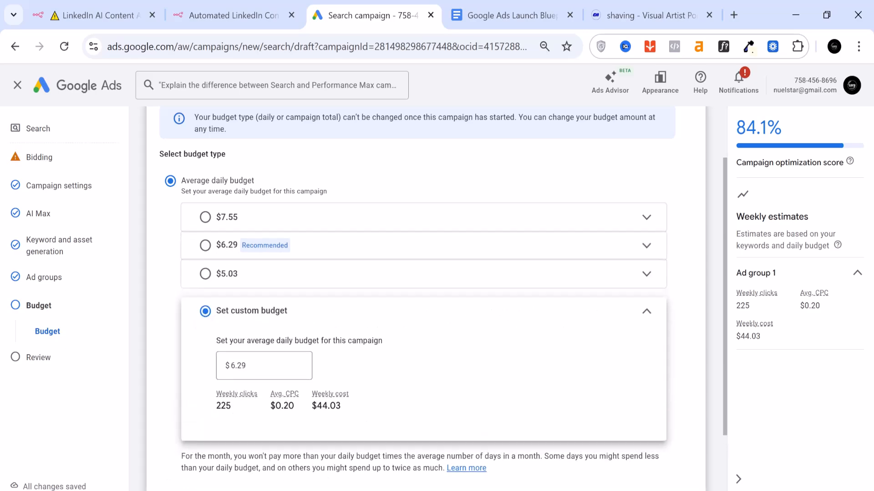
click(264, 365)
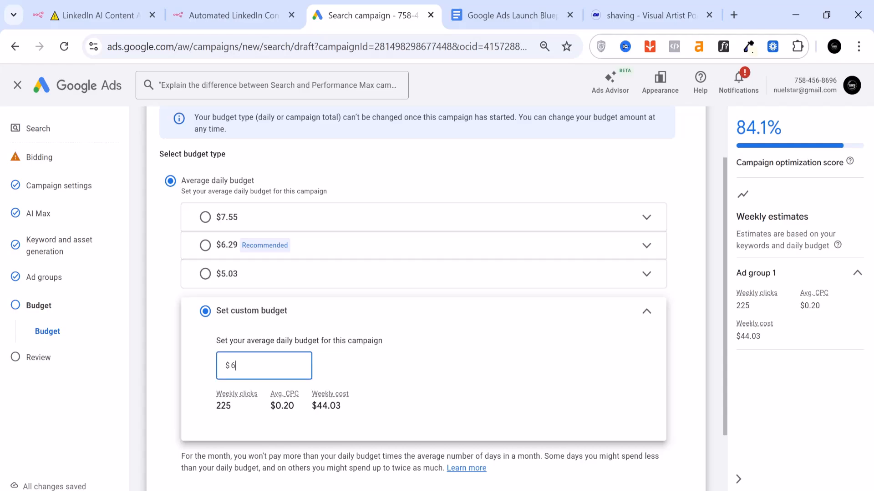
key(BackSpace)
text(5)
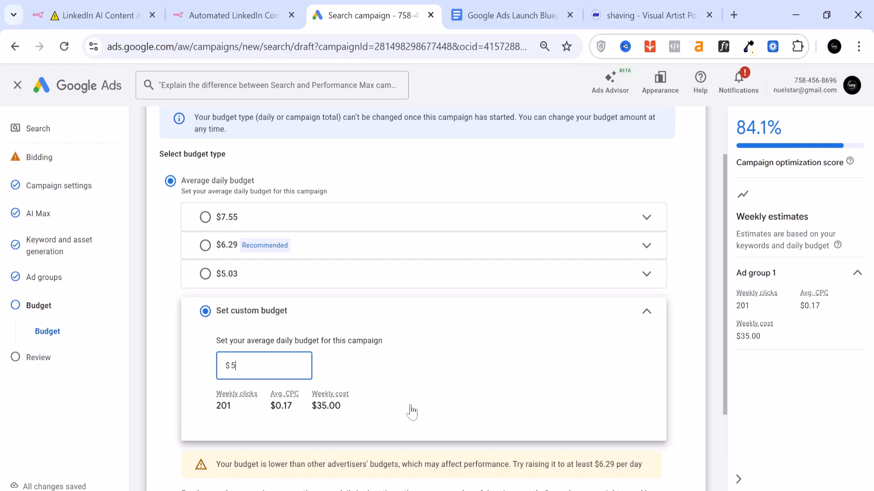
Step: Check the custom budget's weekly estimates and the remaining budget options, then continue to the campaign review
scroll(409, 412, down, 2)
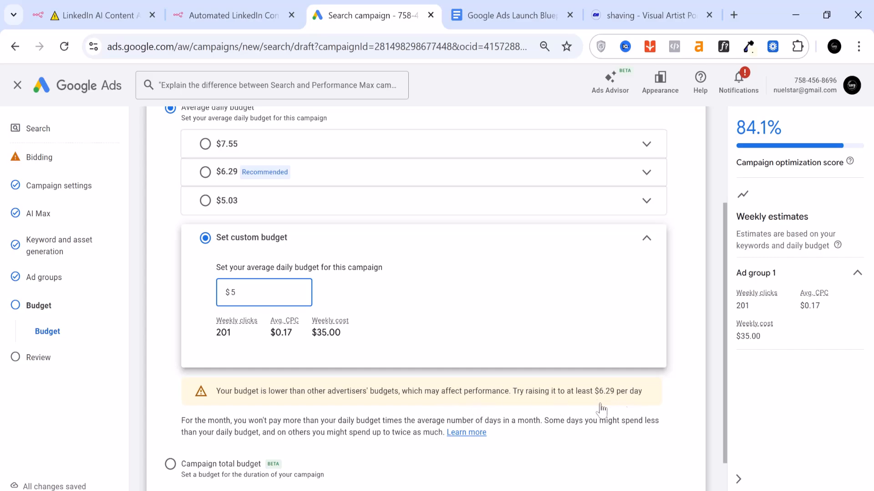
scroll(290, 268, up, 2)
scroll(290, 267, down, 2)
scroll(423, 160, up, 1)
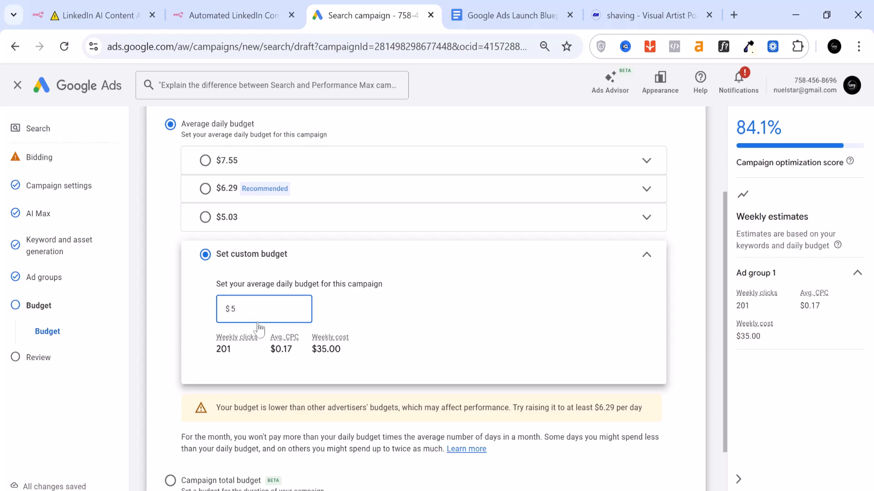
scroll(244, 321, down, 2)
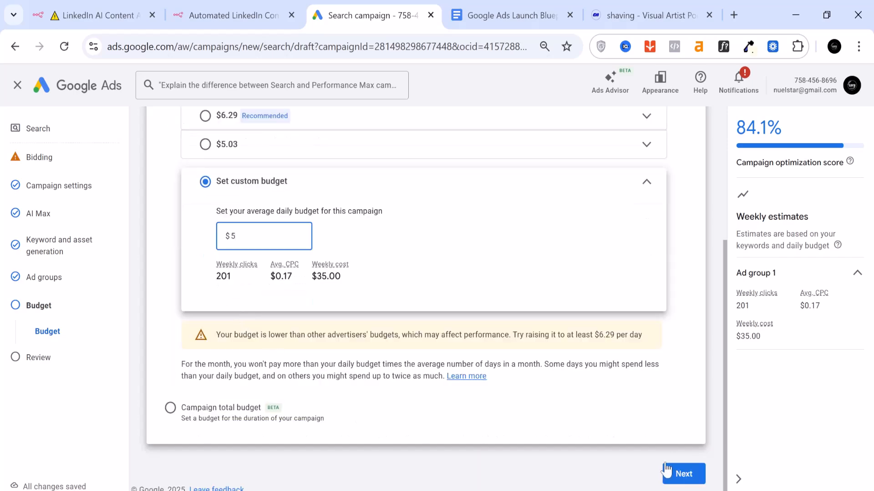
click(681, 475)
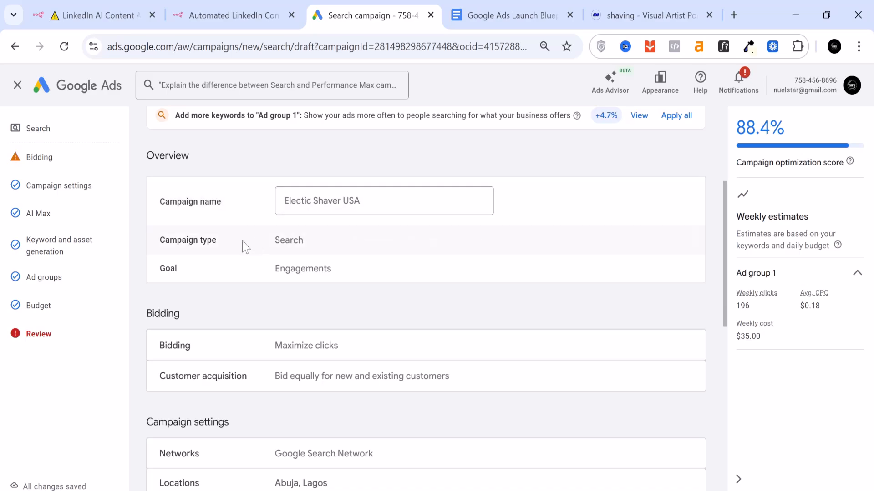
Step: Review the campaign summary, covering the overview, bidding, campaign settings, AI Max, ad groups and budget, down to the publish option
scroll(336, 280, down, 2)
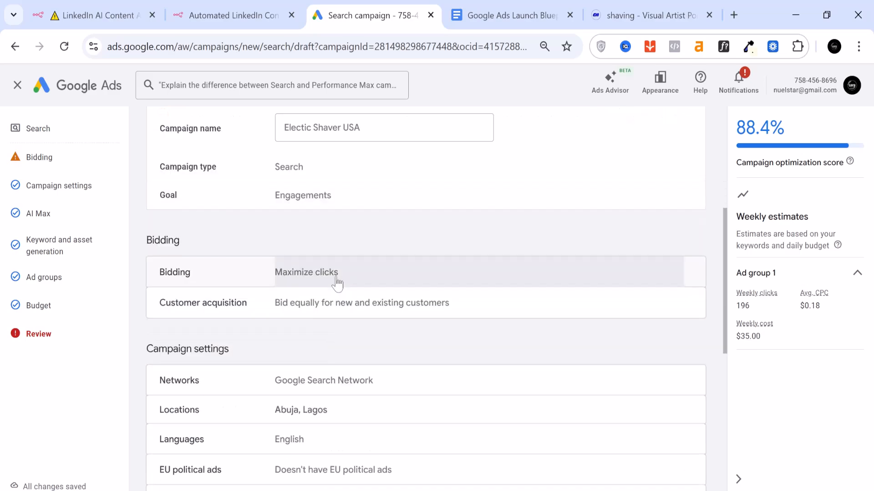
scroll(319, 282, down, 2)
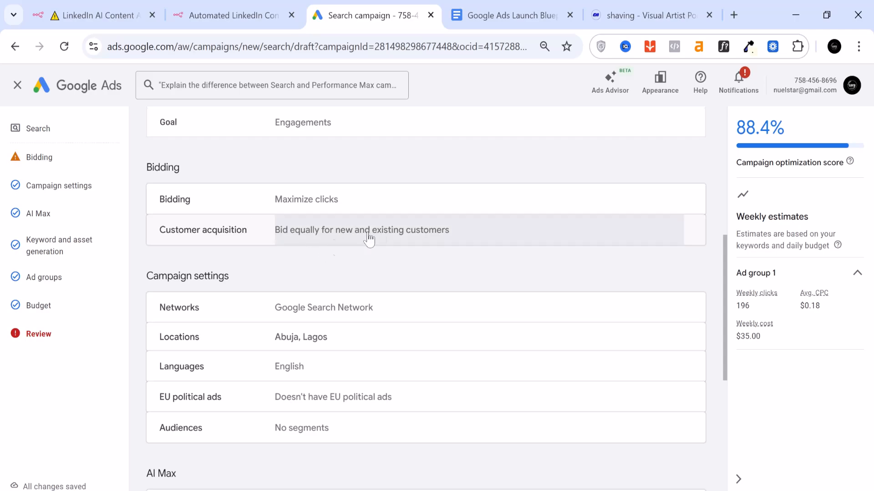
scroll(372, 291, down, 1)
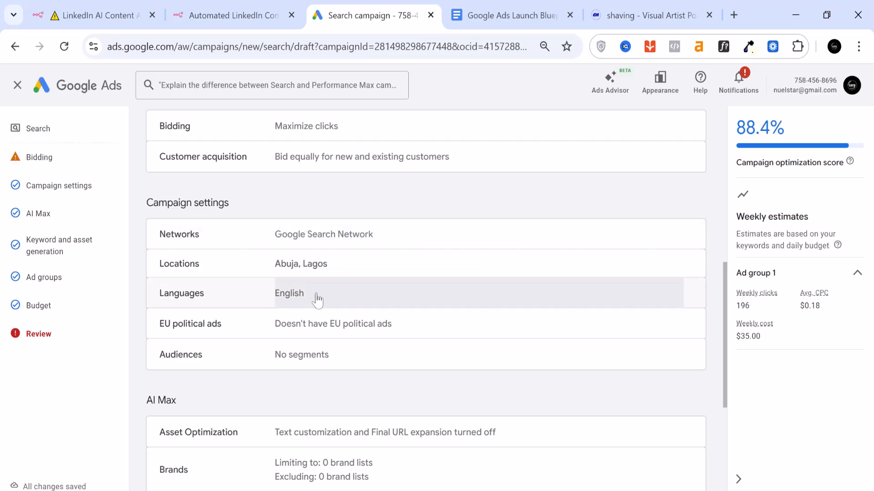
scroll(337, 301, down, 1)
scroll(332, 296, down, 1)
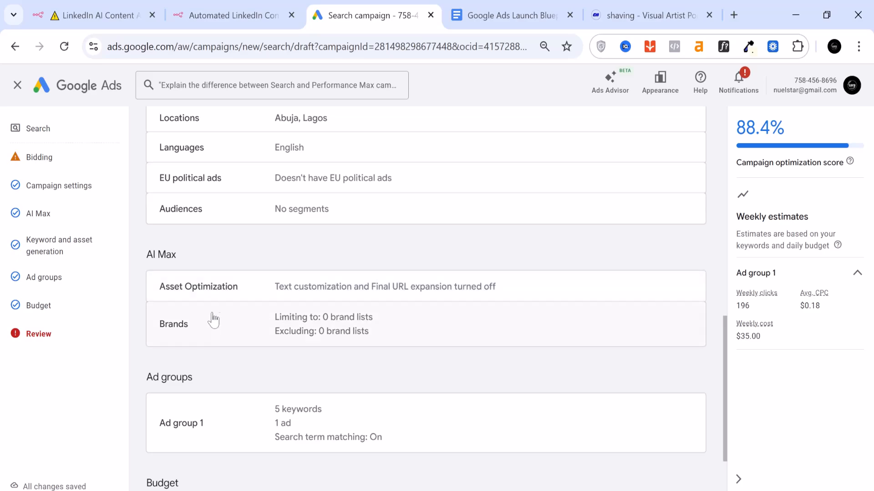
scroll(373, 294, down, 1)
scroll(374, 294, down, 1)
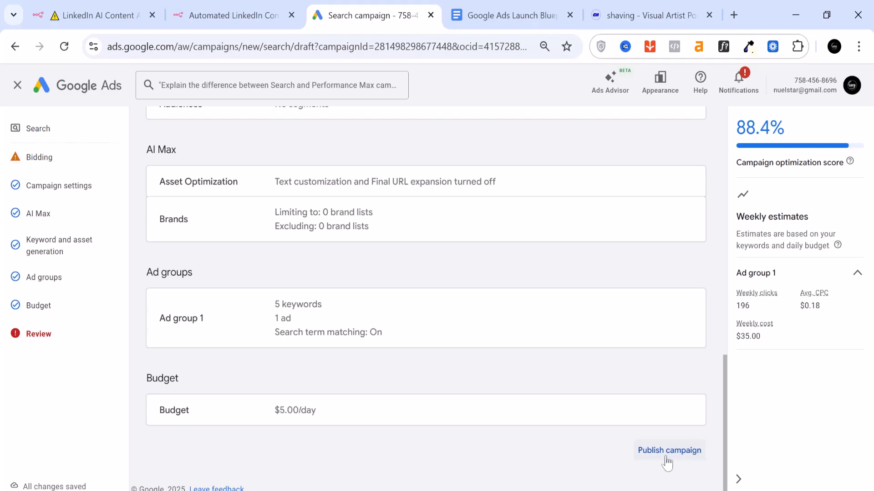
scroll(665, 458, up, 2)
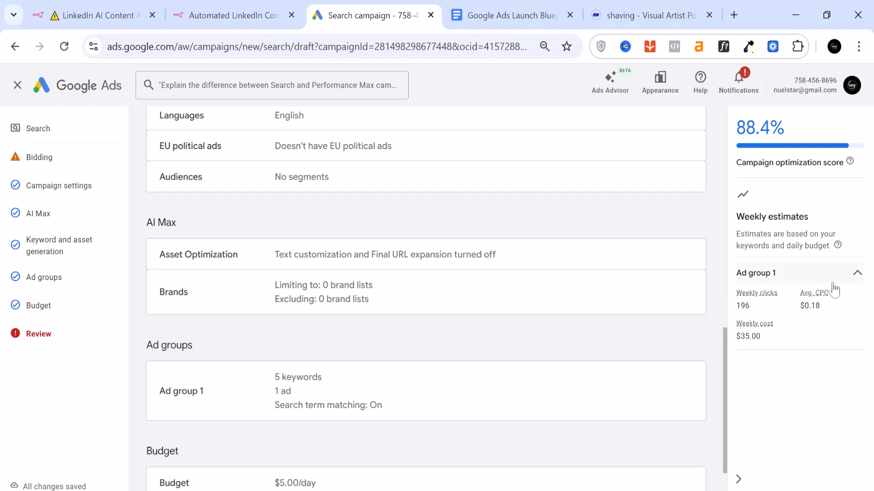
scroll(447, 392, down, 2)
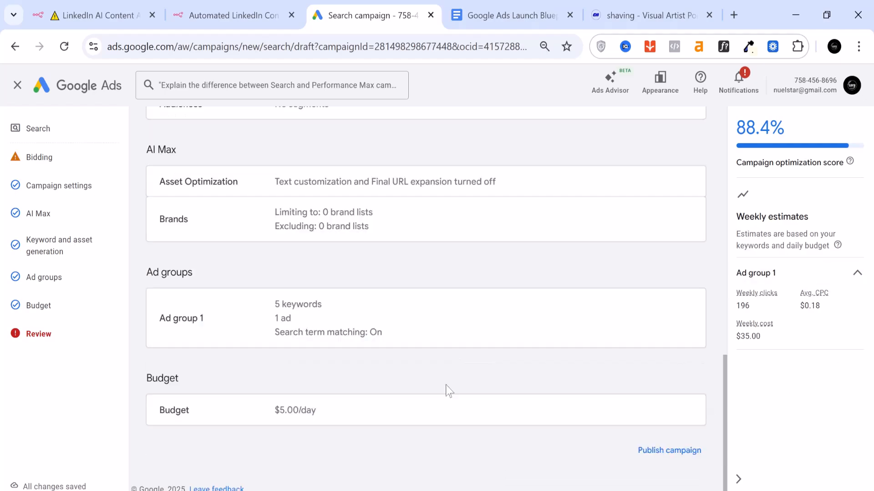